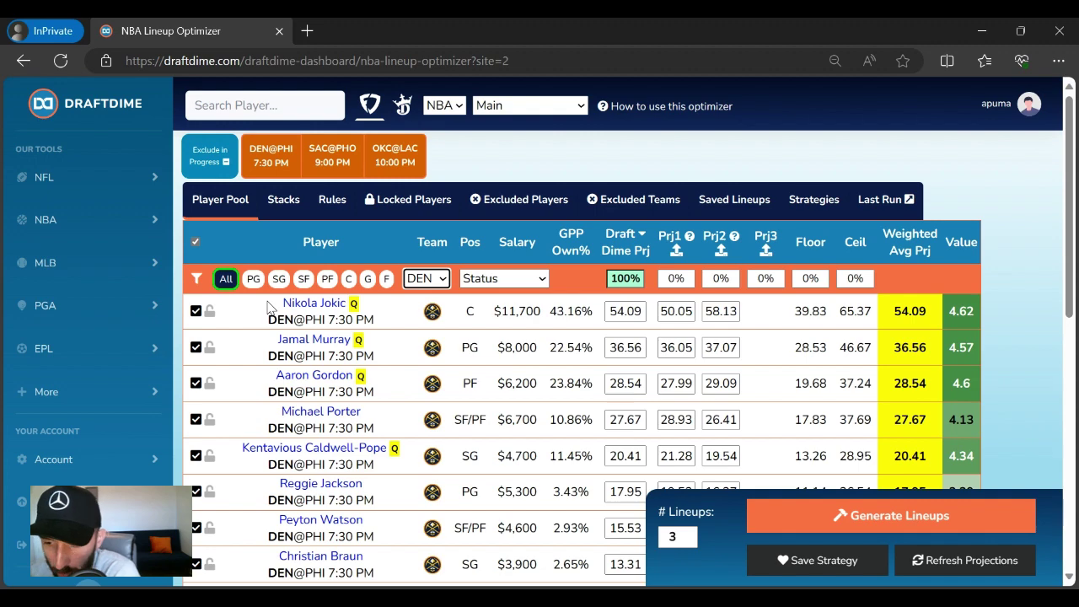
- Review Nikola Jokic's player card, comparing his last-five-games average with his season average, and close it
left_click(319, 305)
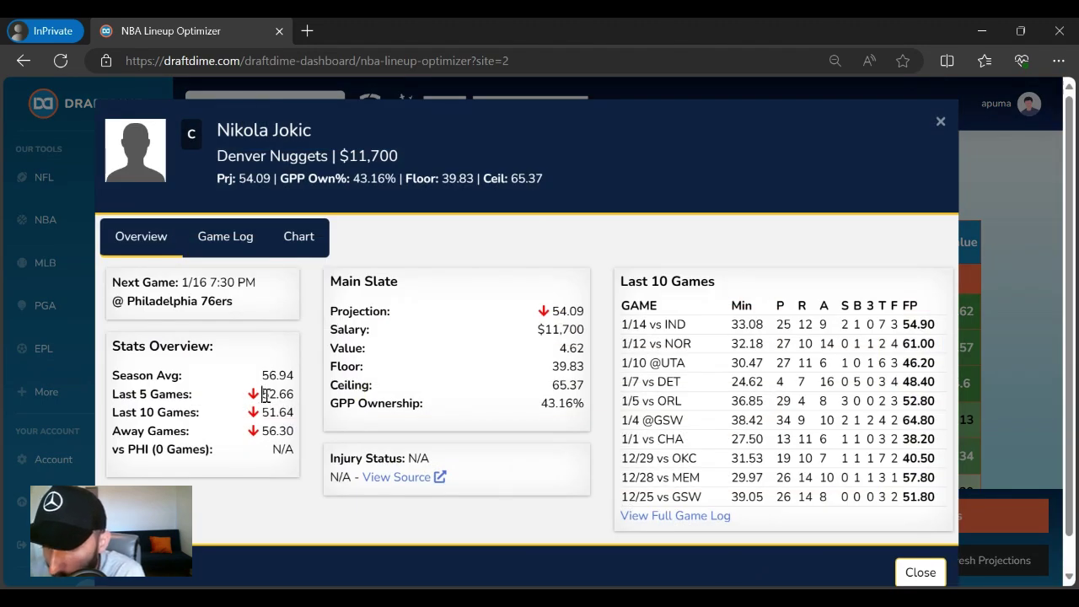
left_click_drag(264, 394, 288, 396)
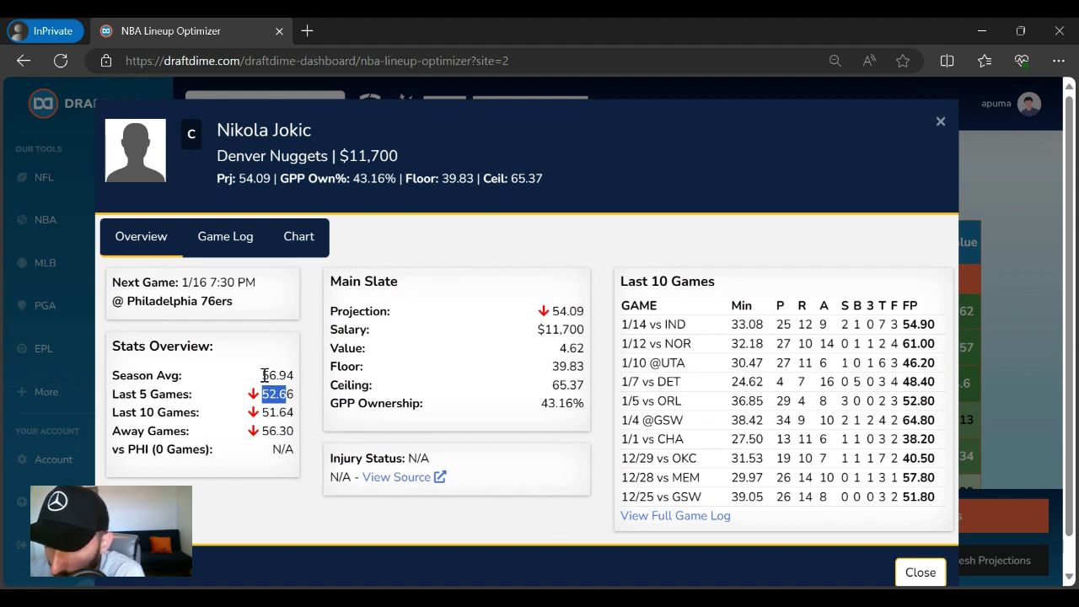
left_click_drag(264, 375, 299, 381)
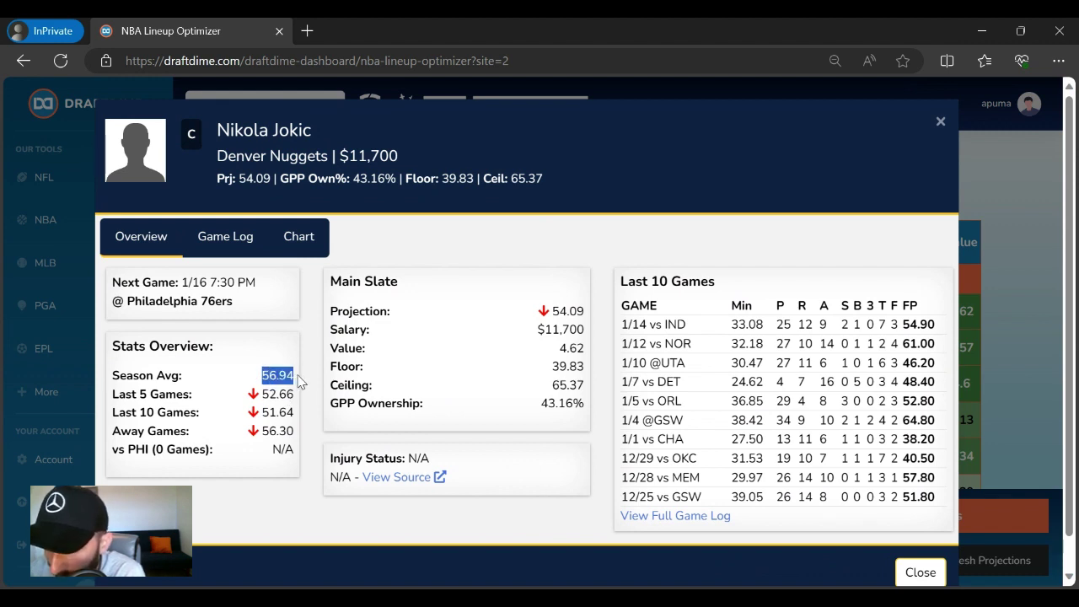
left_click(941, 123)
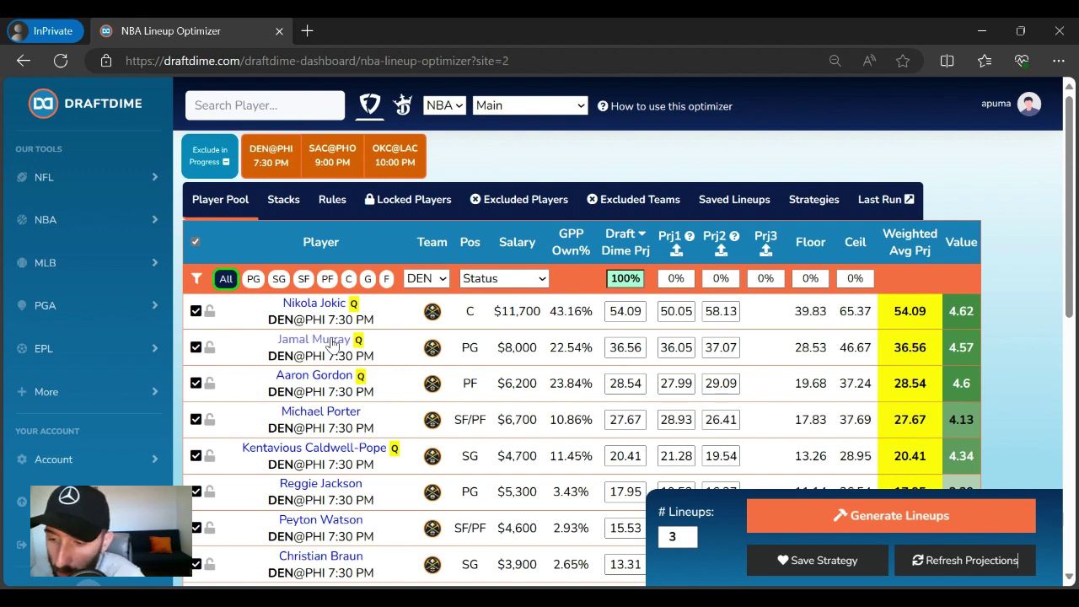
- Examine Michael Porter's row in the Denver player list, focusing on his salary
scroll(333, 344, "down", 1)
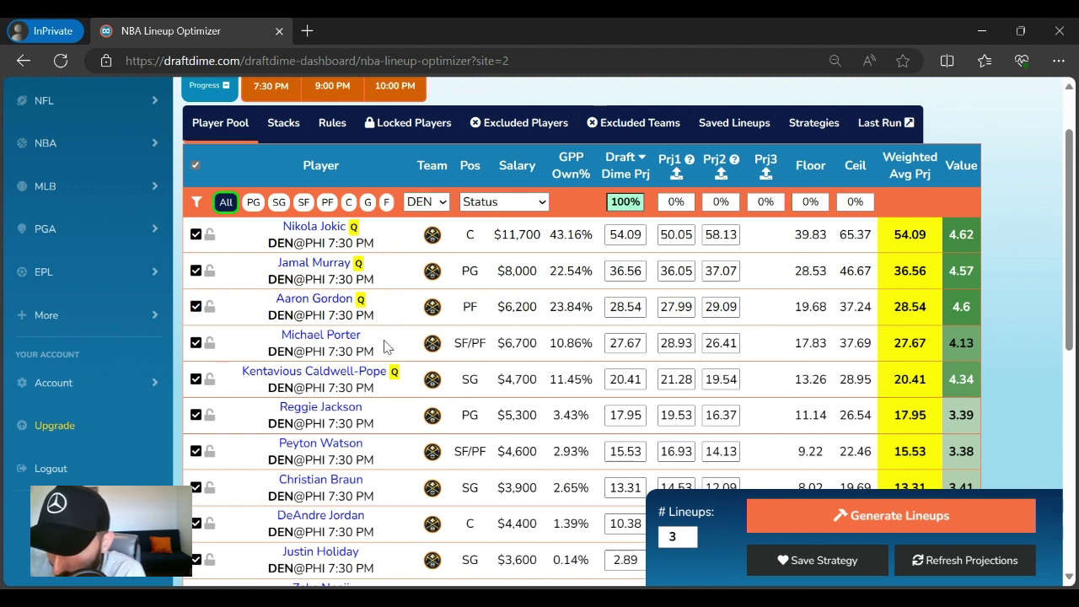
left_click_drag(364, 336, 259, 340)
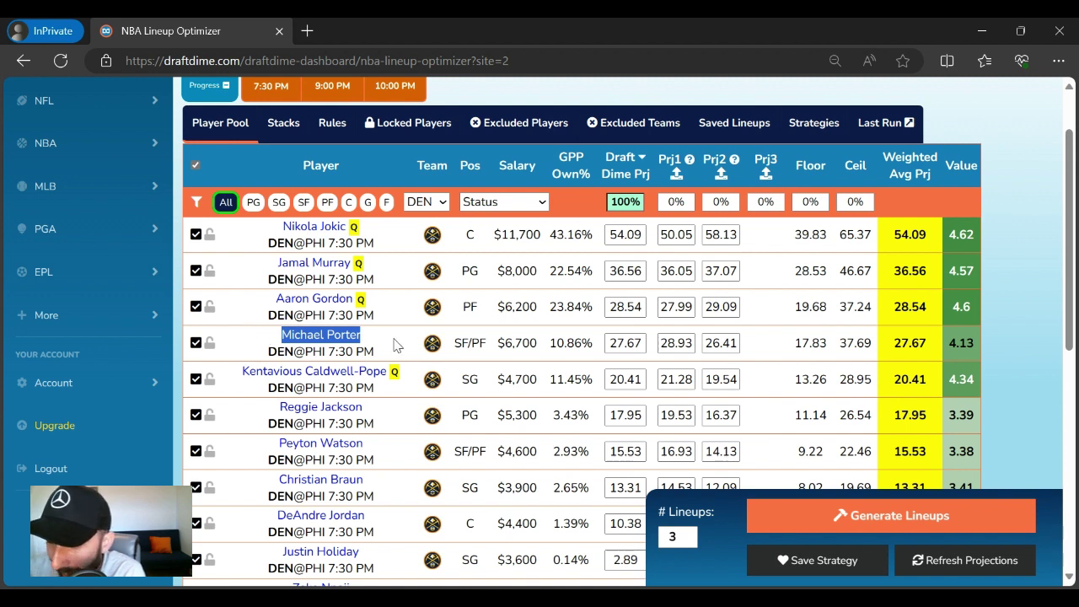
left_click(487, 349)
left_click_drag(496, 352, 540, 352)
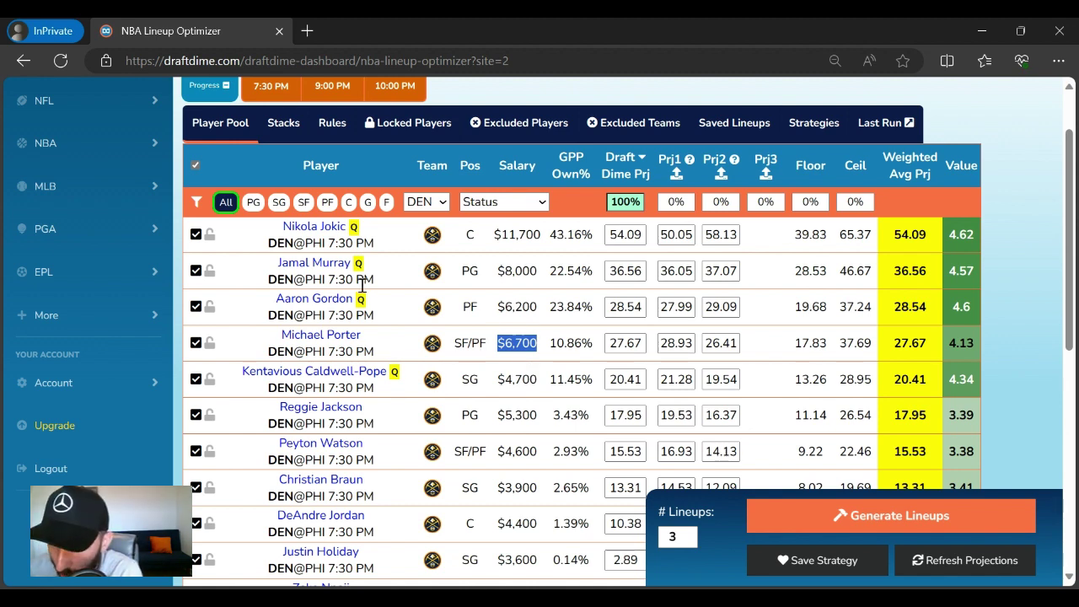
- Look over the Denver bench players, focusing on Reggie Jackson's row
scroll(396, 338, "down", 1)
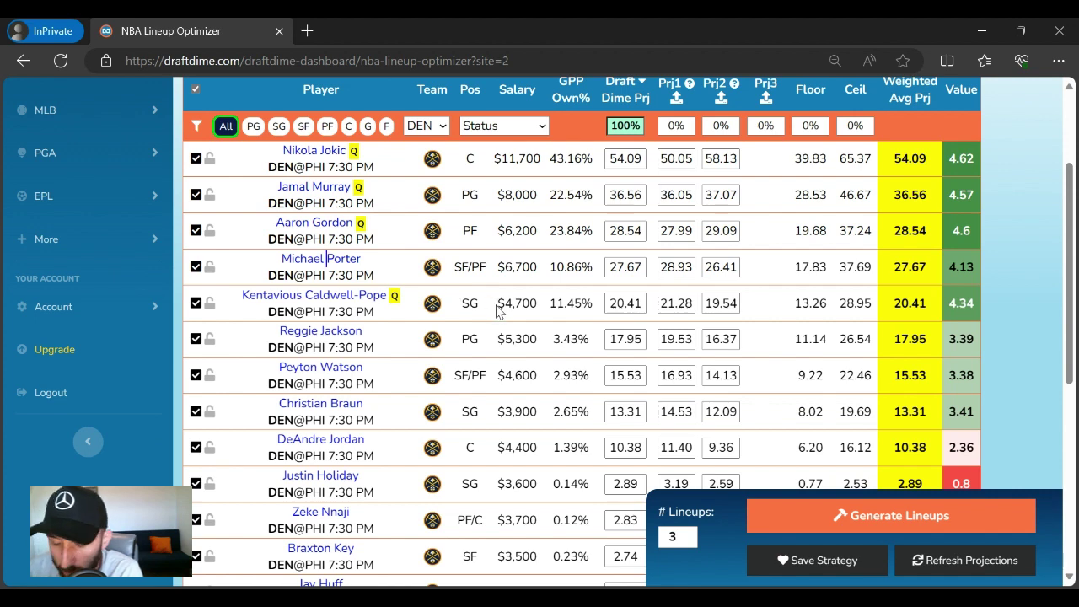
scroll(499, 312, "down", 2)
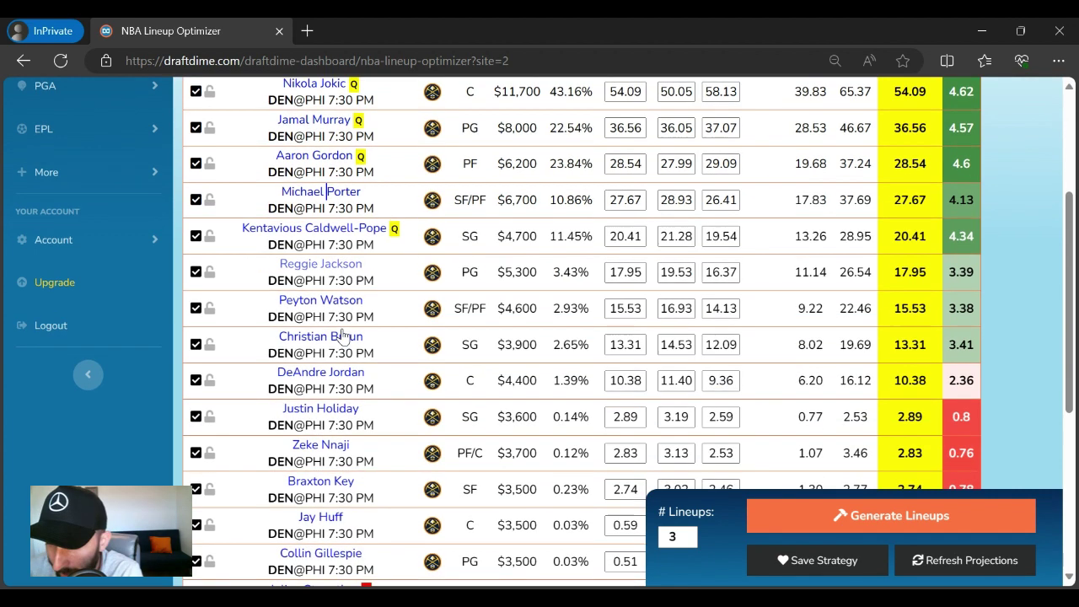
scroll(284, 332, "up", 2)
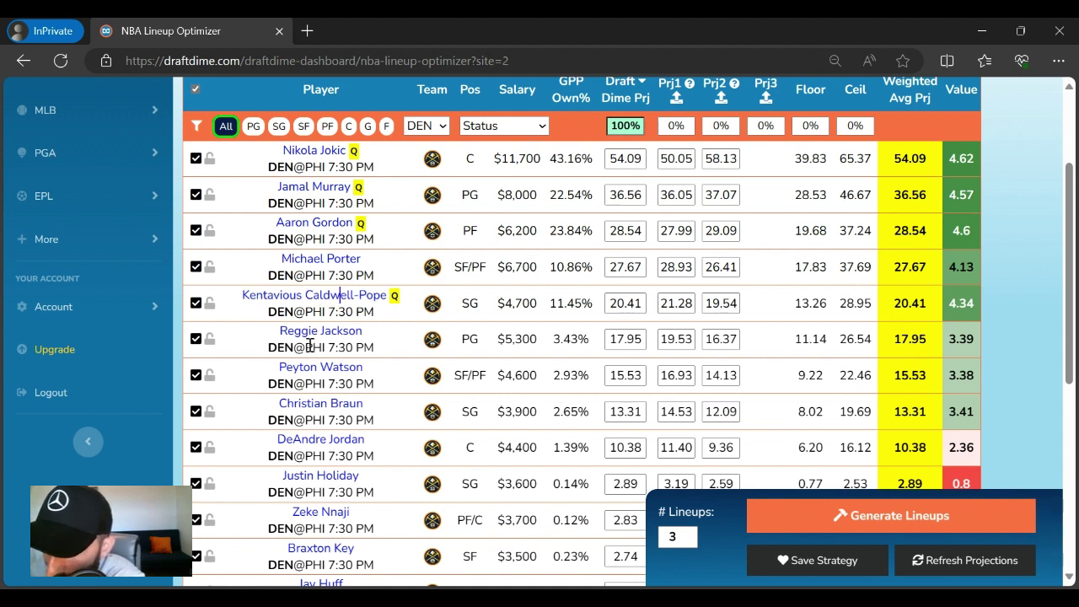
left_click_drag(260, 335, 367, 339)
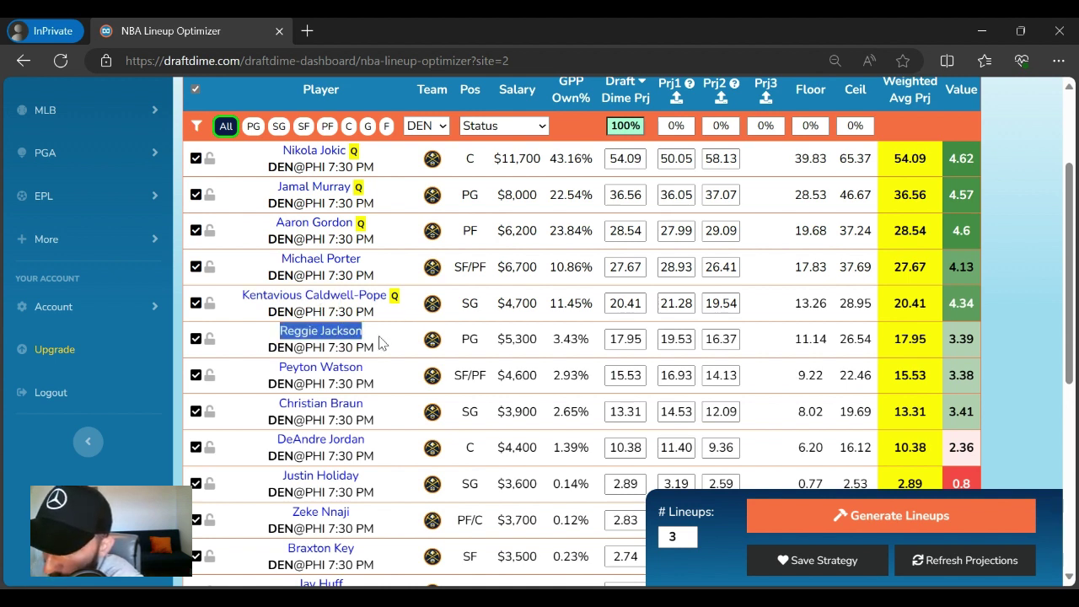
left_click(379, 342)
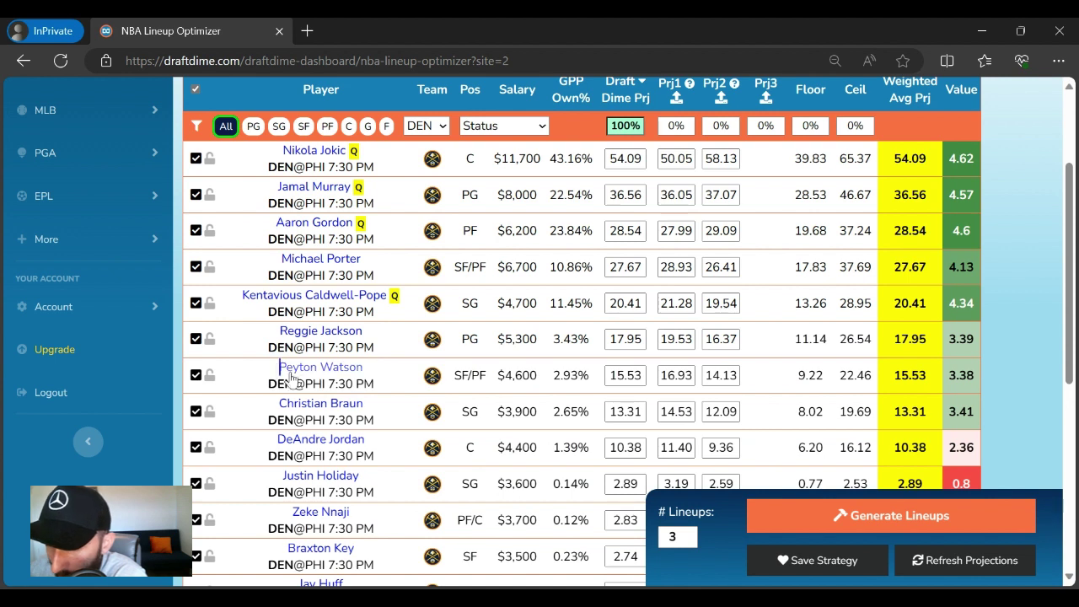
- Examine Peyton Watson and Christian Braun, including Braun's salary, and compare them with Denver's top five players
left_click_drag(290, 376, 384, 413)
left_click(388, 413)
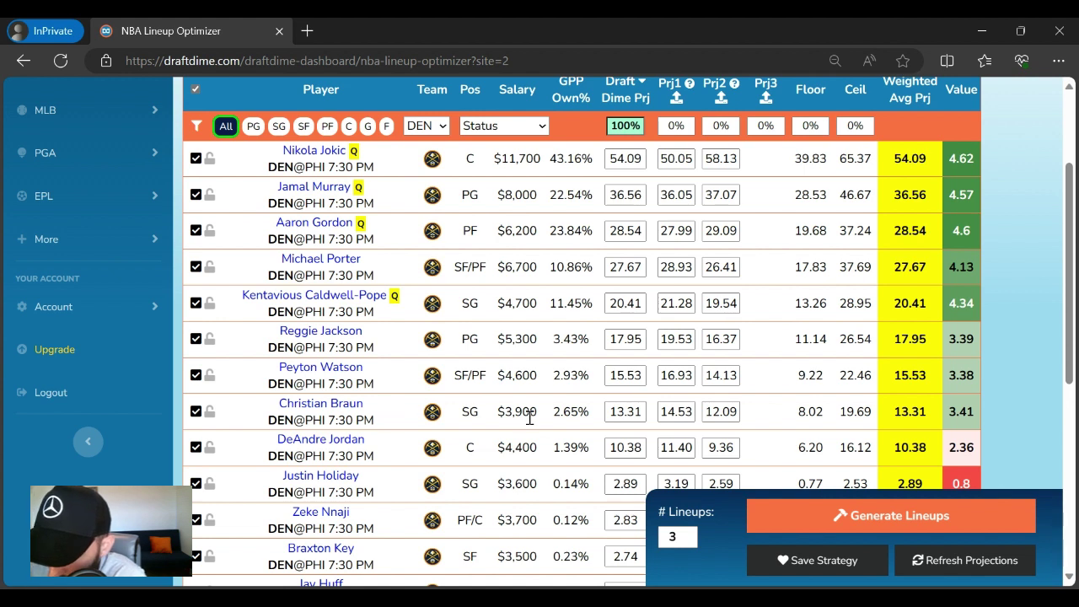
left_click_drag(504, 413, 558, 413)
left_click(425, 413)
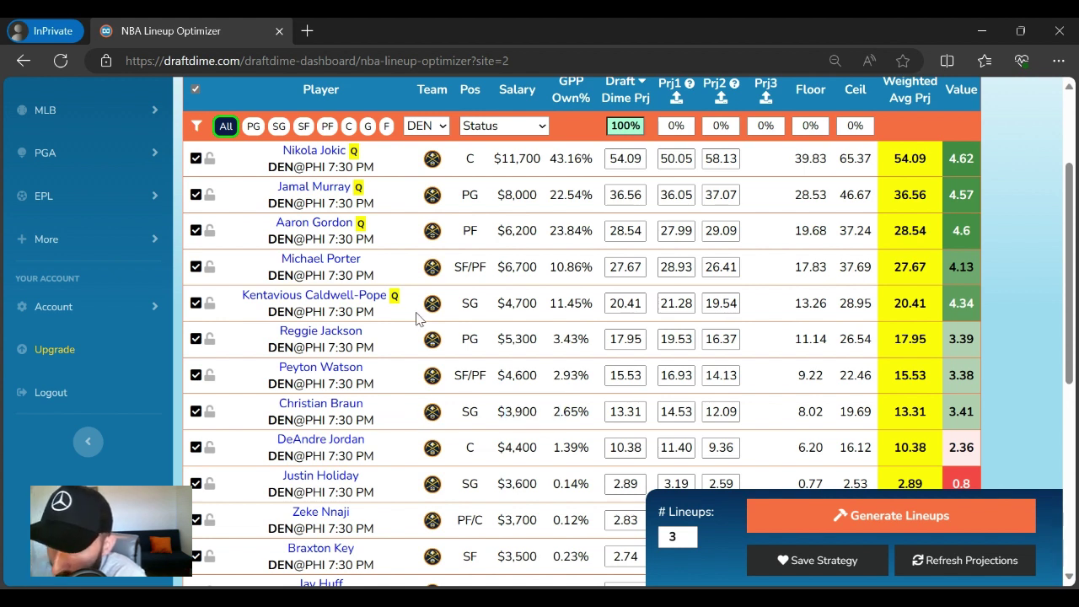
left_click_drag(422, 301, 257, 161)
left_click(257, 162)
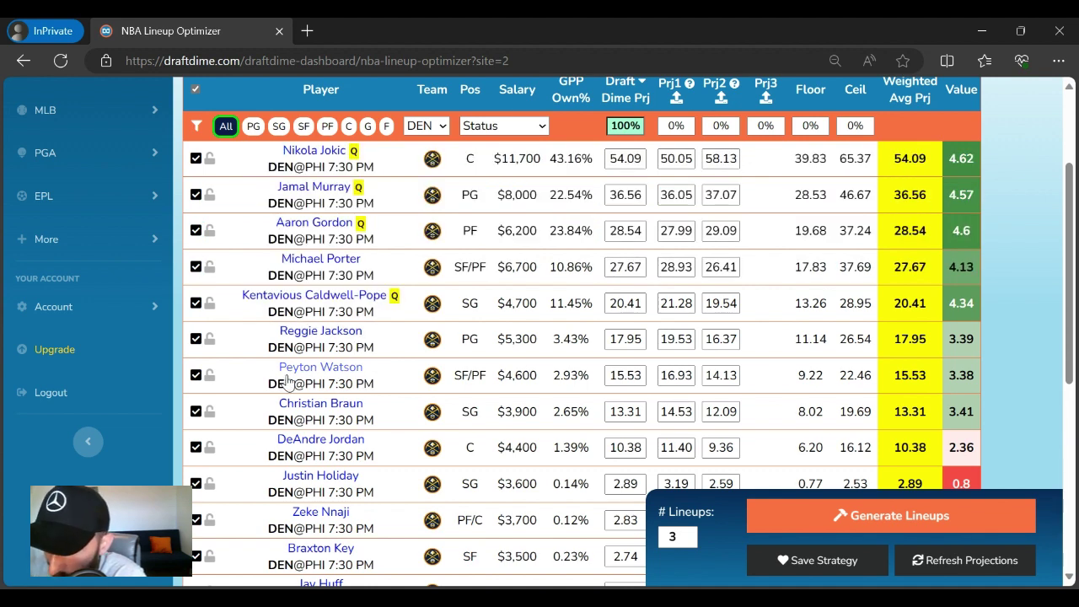
- Review DeAndre Jordan's player card with his stats overview and last 10 games, and close it
left_click(263, 445)
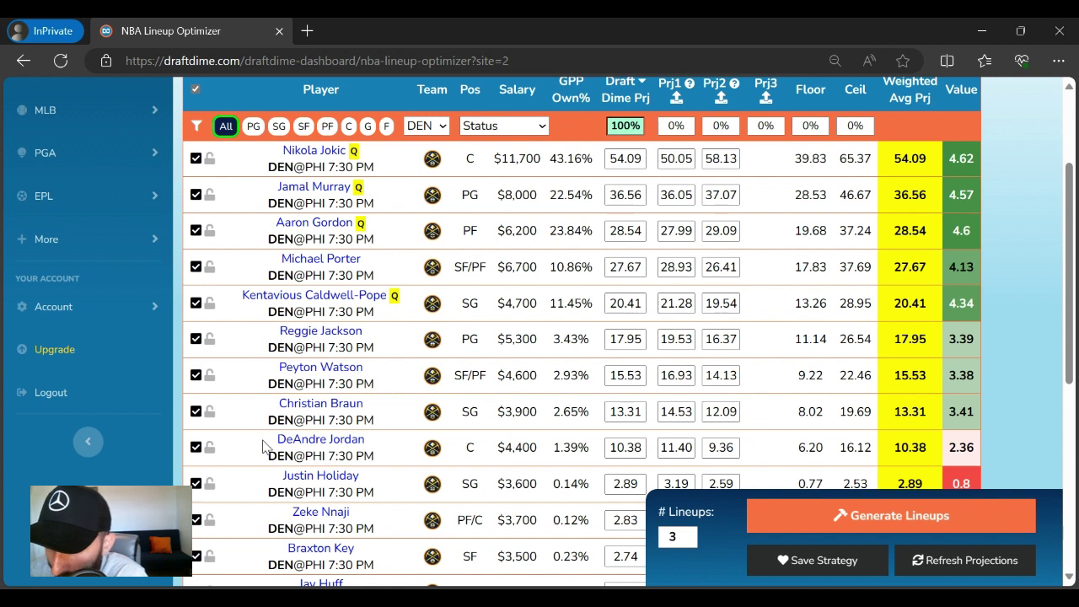
left_click_drag(268, 444, 405, 453)
left_click(394, 456)
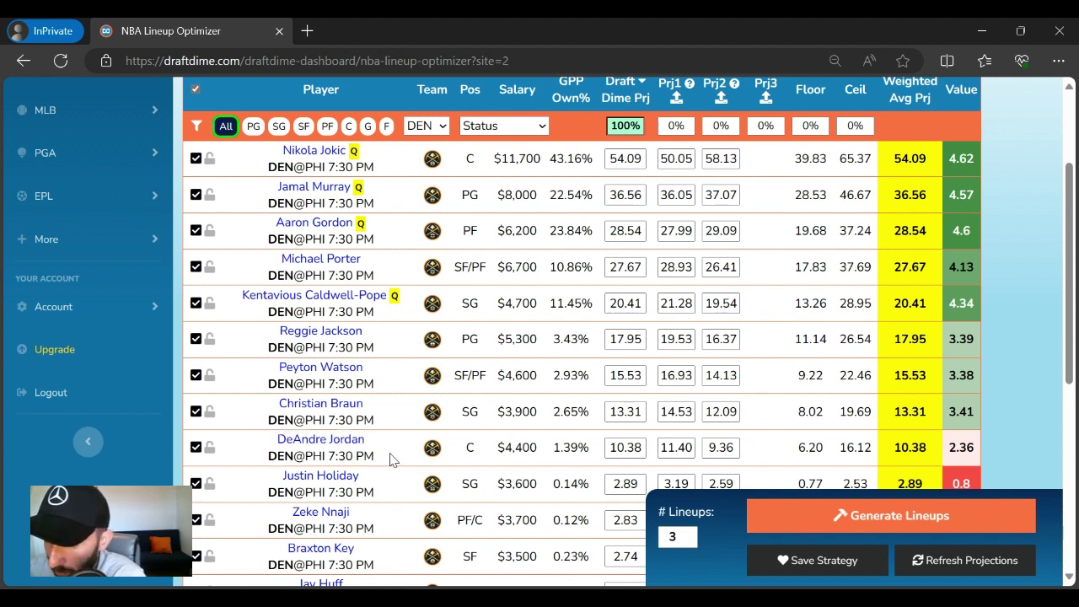
left_click(321, 439)
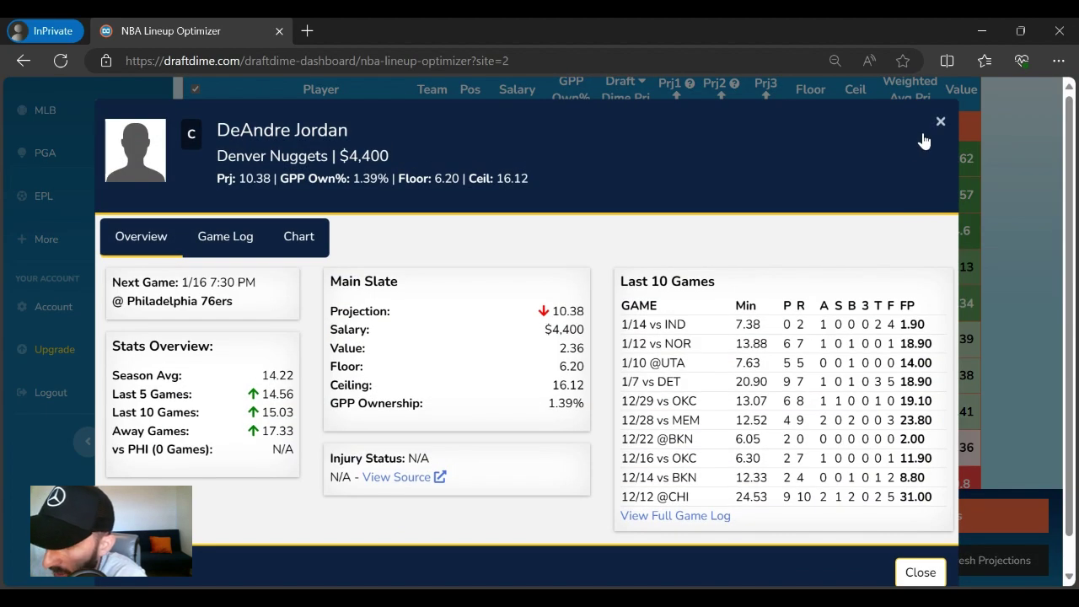
left_click(940, 122)
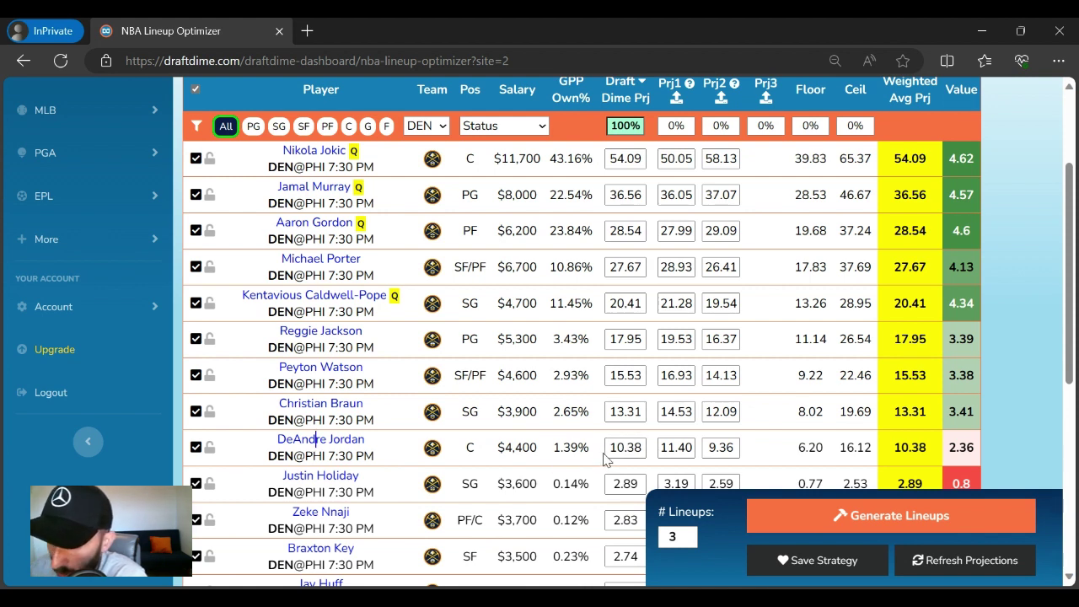
- Filter the player pool to team PHI and look through the full Philadelphia roster
left_click(431, 233)
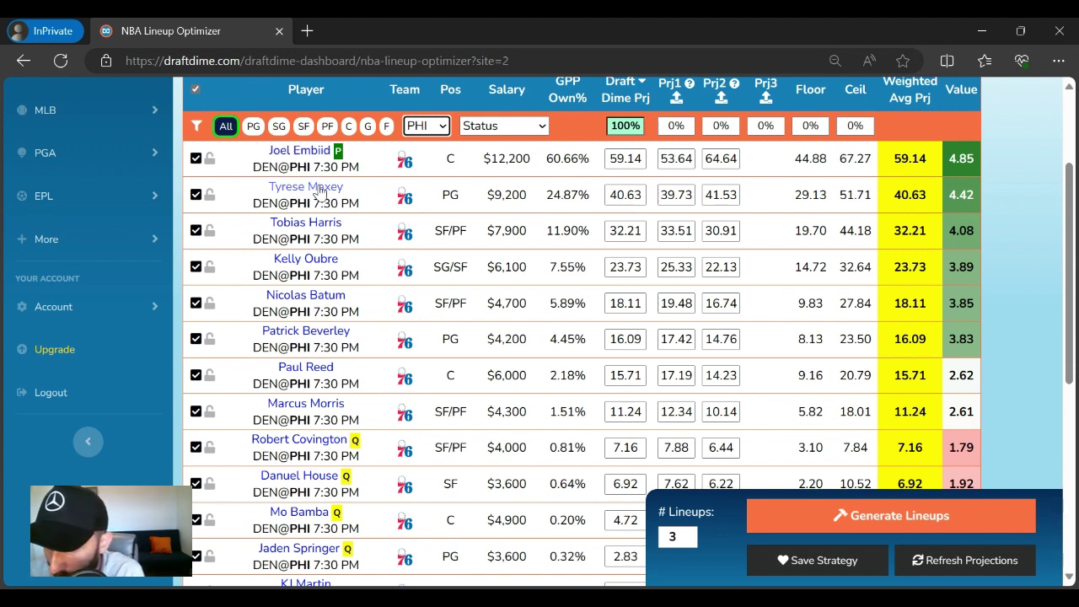
scroll(337, 252, "down", 2)
scroll(341, 265, "down", 1)
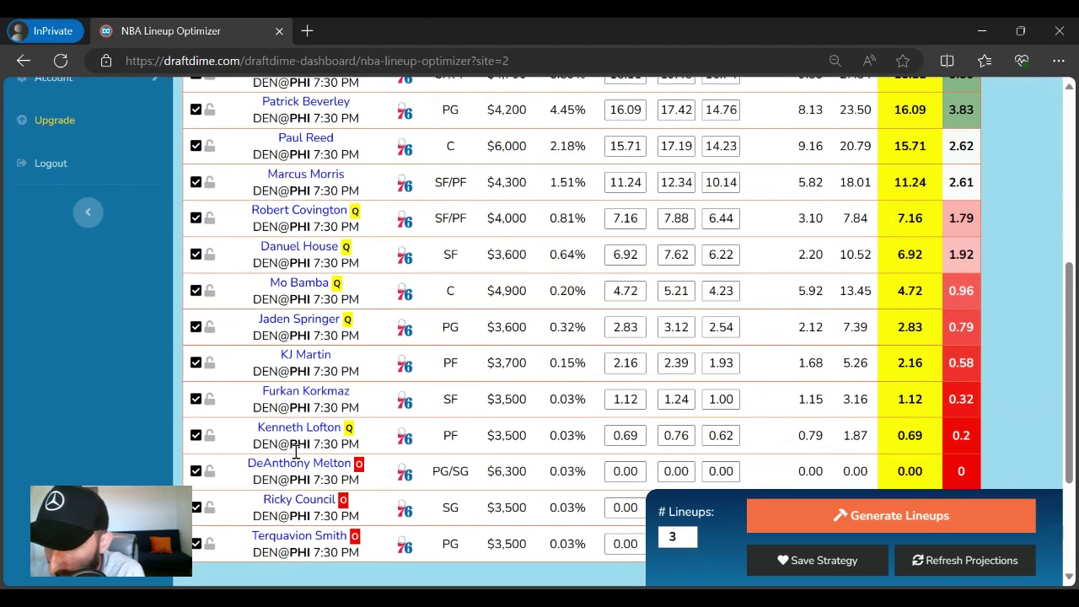
scroll(368, 477, "up", 4)
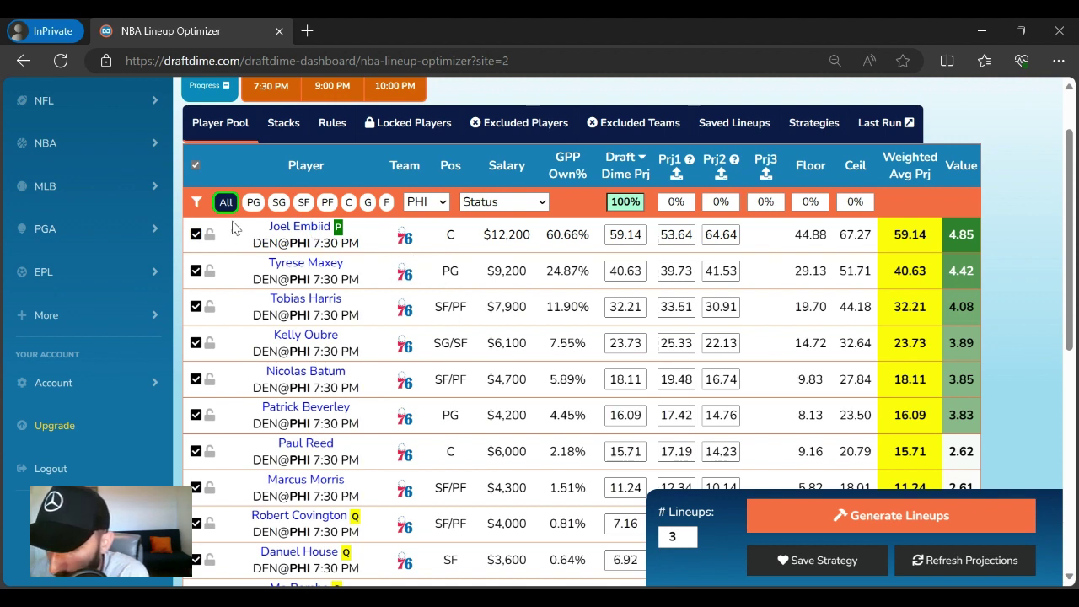
- Examine the rows of Joel Embiid and Tyrese Maxey, focusing on Maxey's position and salary
left_click_drag(234, 226, 328, 240)
left_click(371, 276)
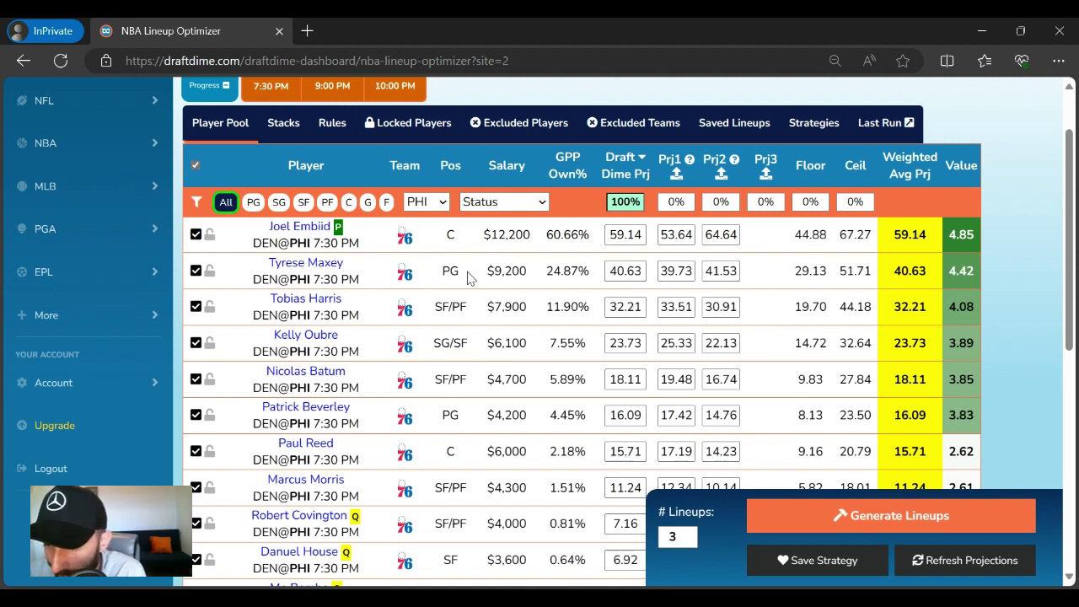
left_click_drag(485, 270, 533, 279)
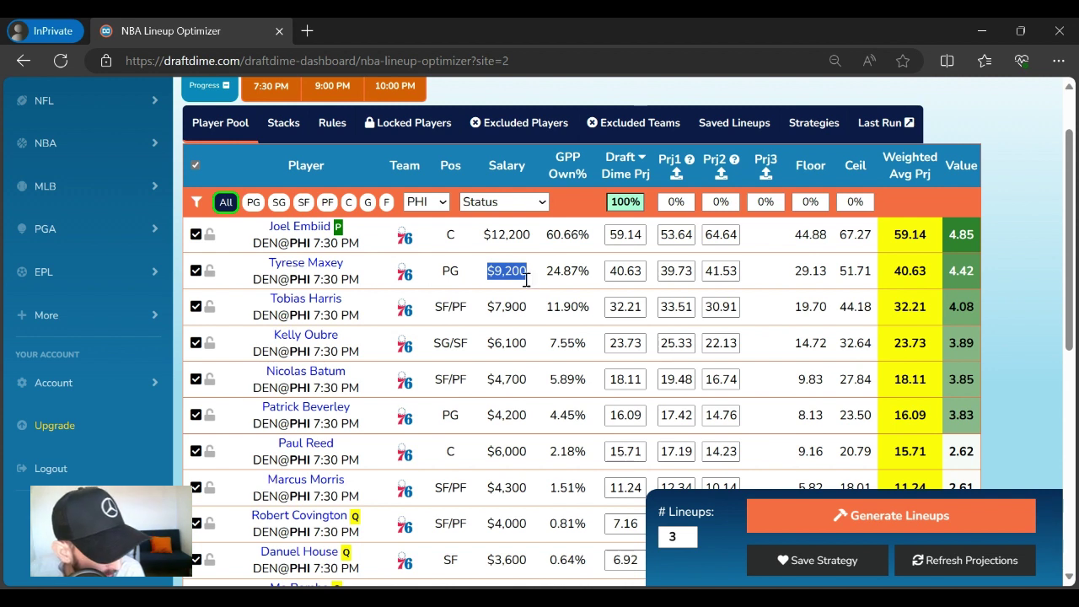
left_click(539, 272)
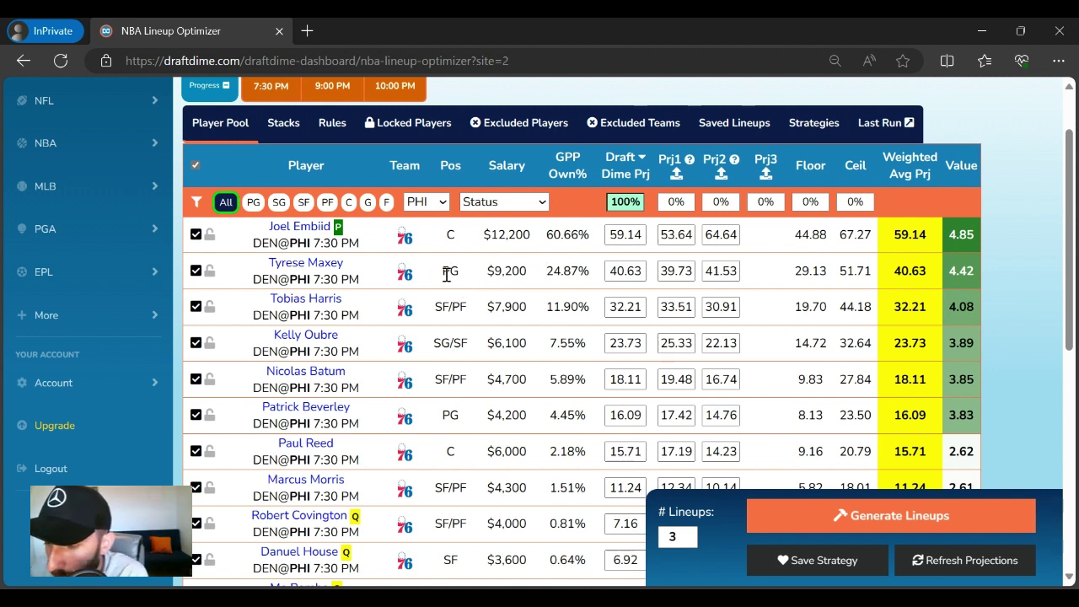
left_click_drag(428, 275, 531, 278)
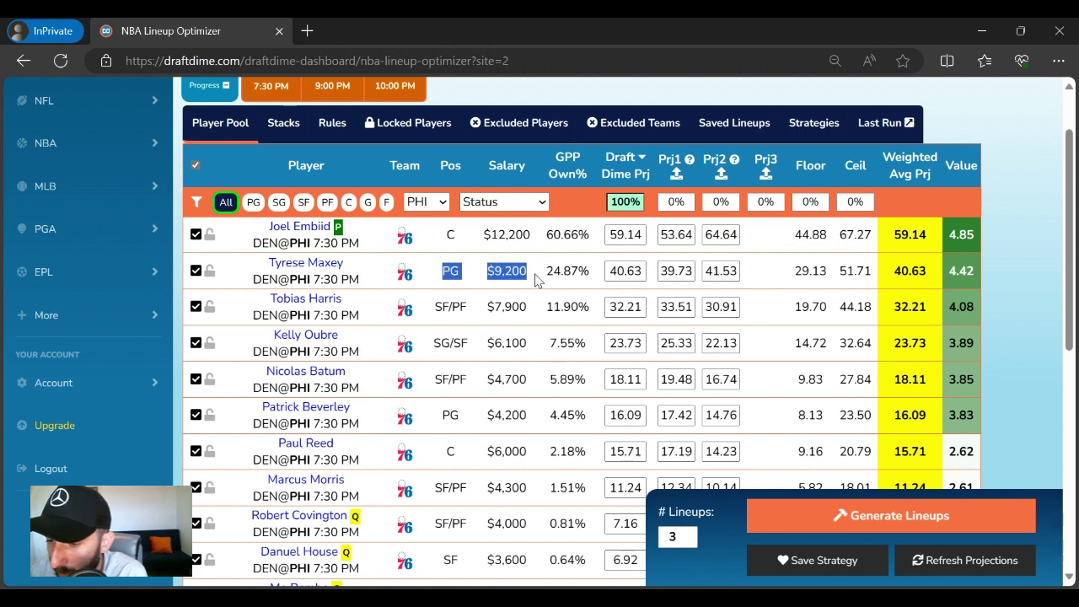
left_click(376, 277)
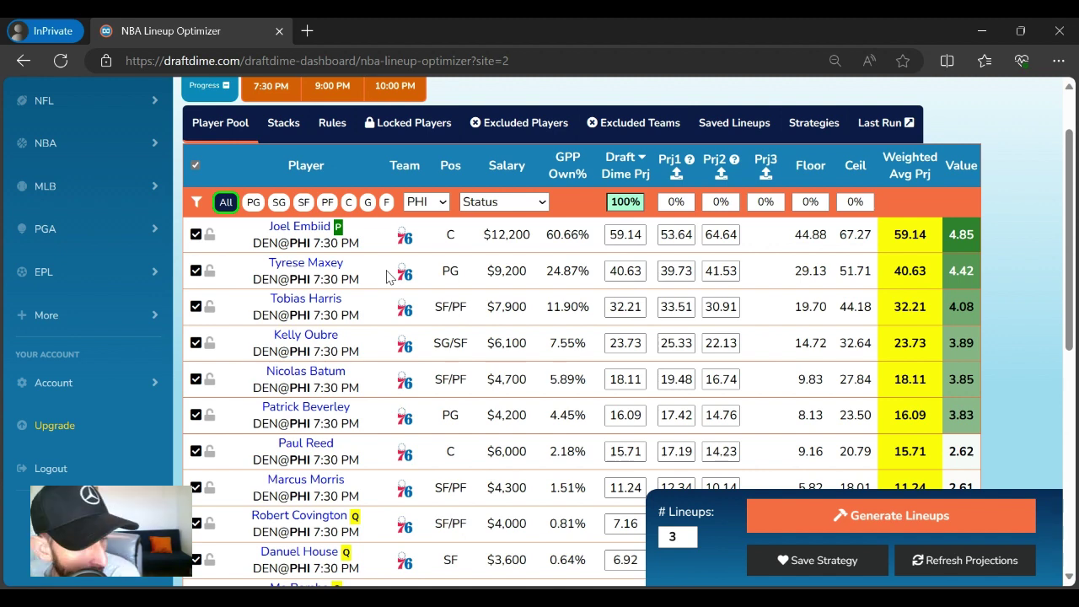
- Check Tobias Harris's salary and the recent fantasy points on his player card, and close the card
scroll(387, 276, "down", 2)
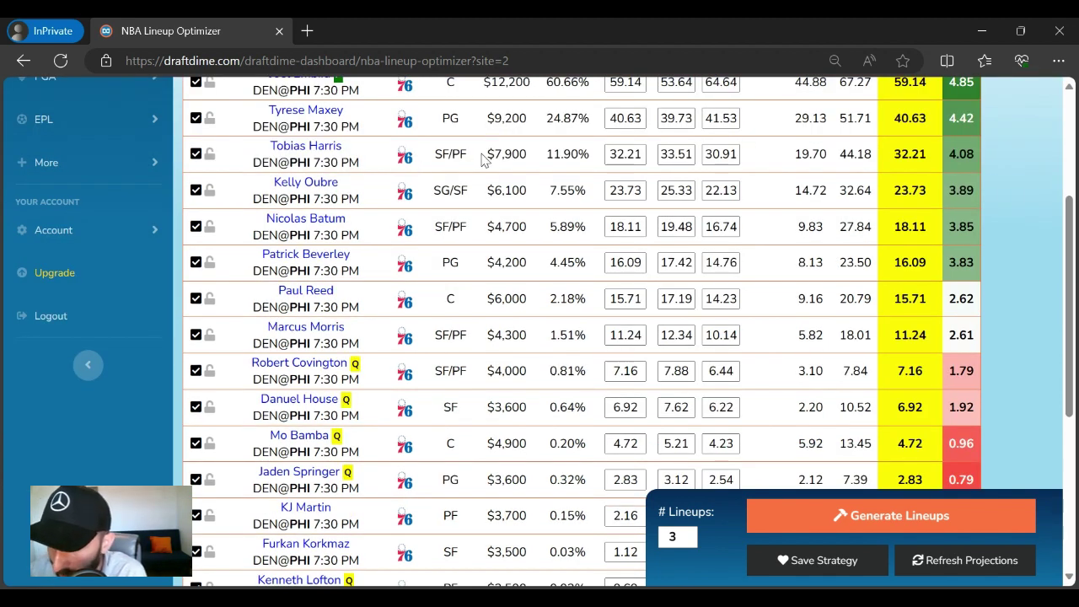
left_click_drag(487, 155, 539, 159)
scroll(539, 158, "up", 2)
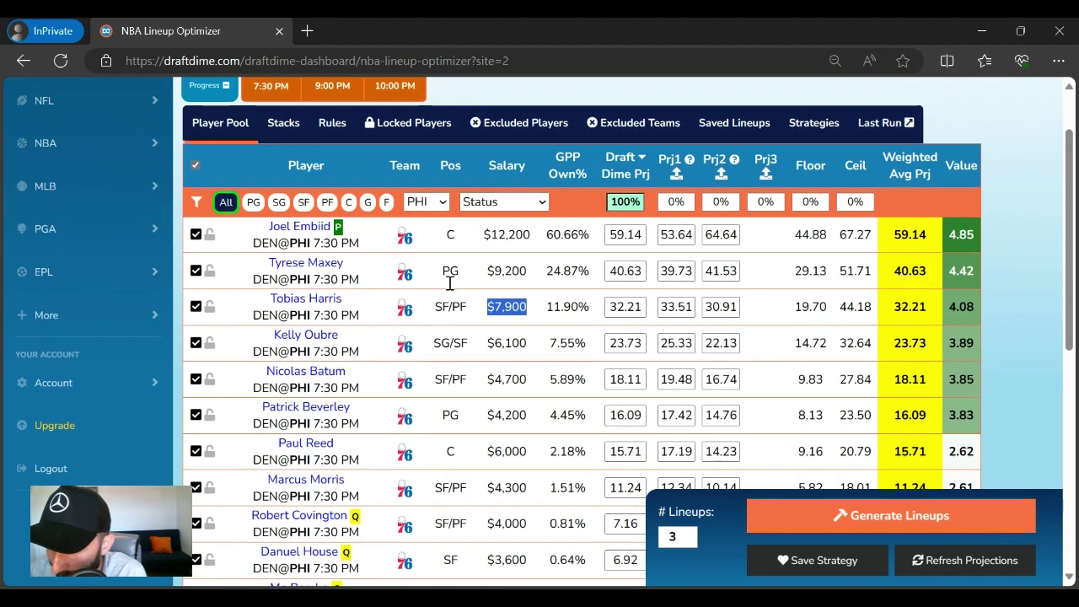
left_click(335, 305)
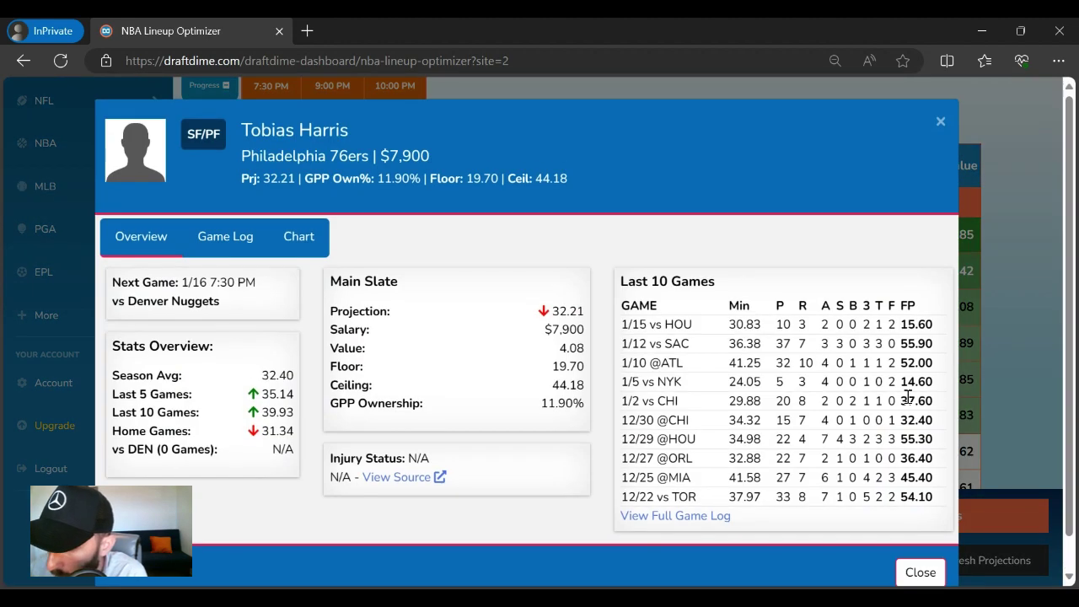
left_click_drag(914, 439, 937, 332)
left_click(940, 332)
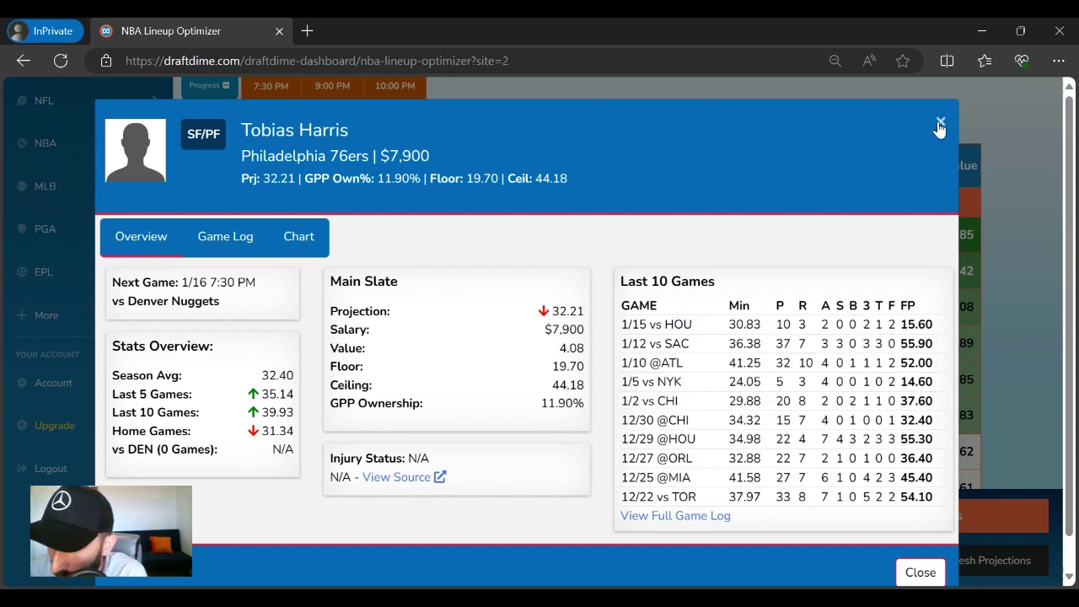
left_click(940, 122)
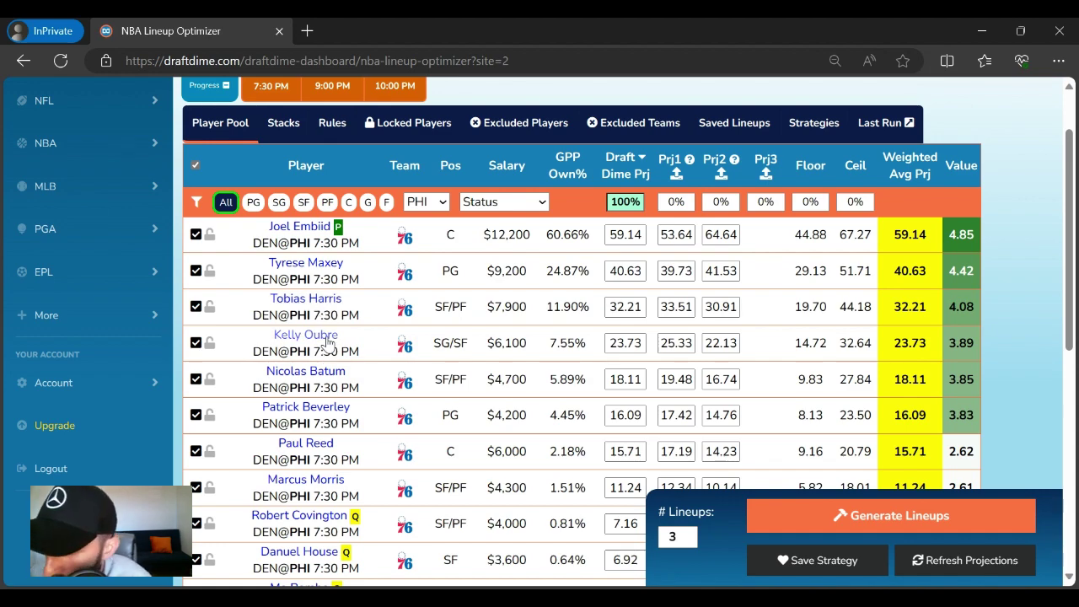
- Review Kelly Oubre's last 10 games on his player card, close it, and check his salary
left_click(324, 336)
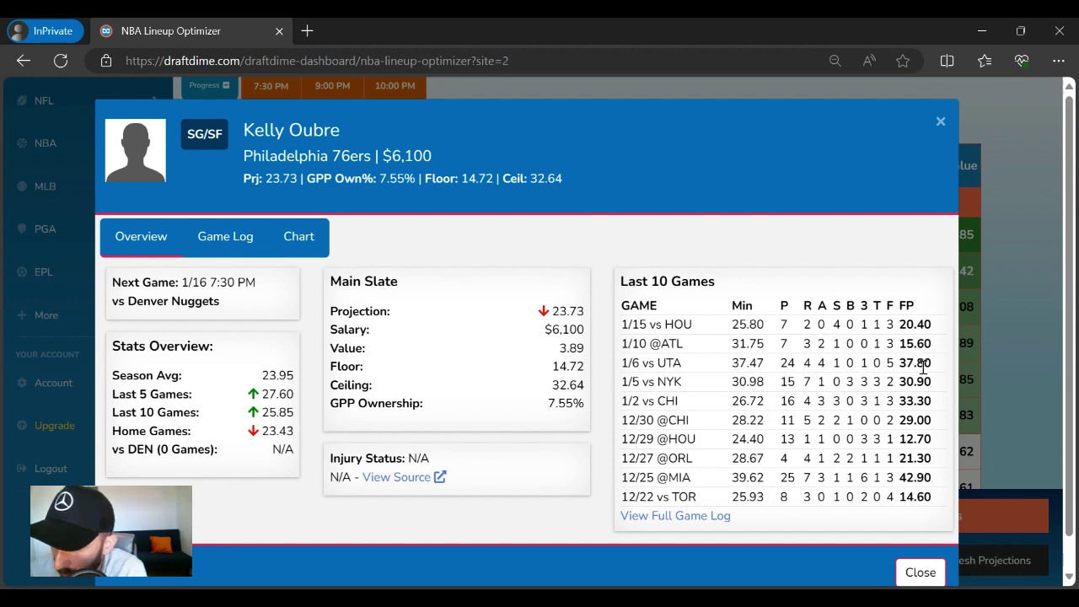
left_click(941, 121)
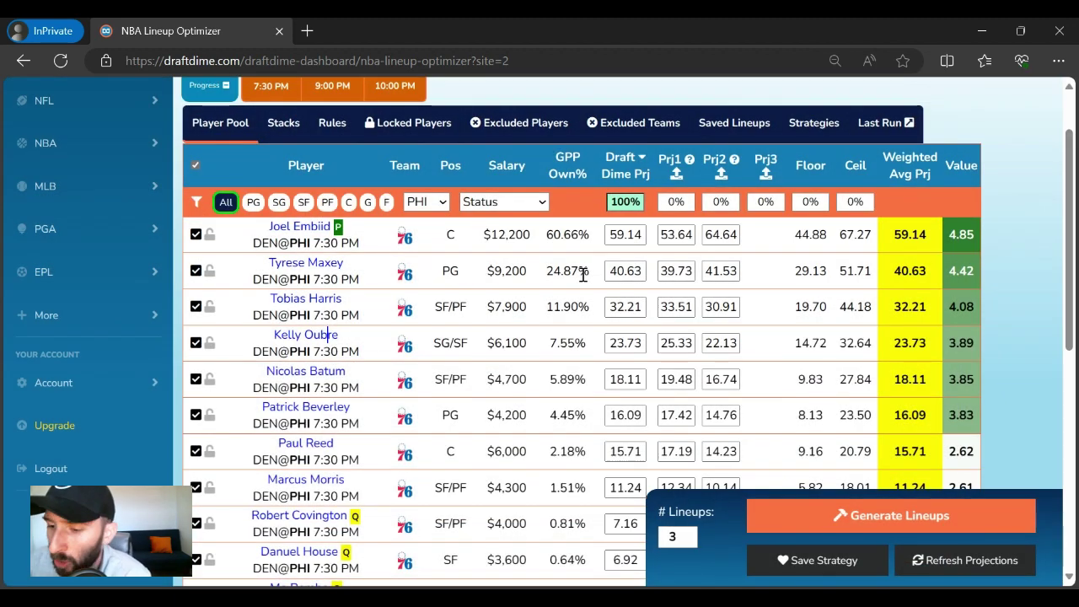
left_click_drag(529, 344, 487, 344)
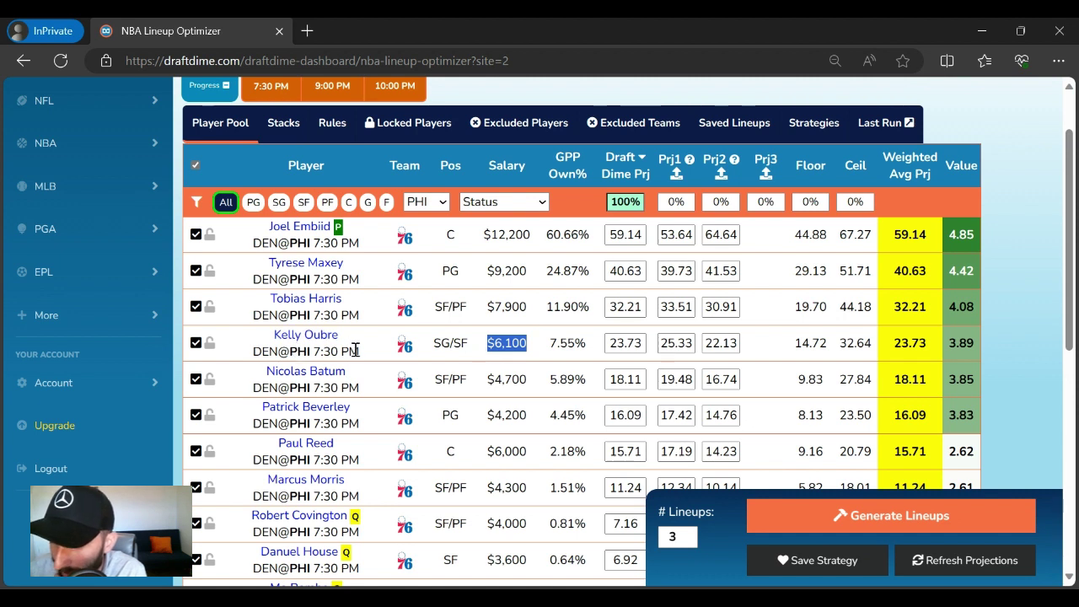
- Check Nicolas Batum's salary and his fantasy points from the four latest games on his player card, and close the card
left_click_drag(486, 379, 530, 383)
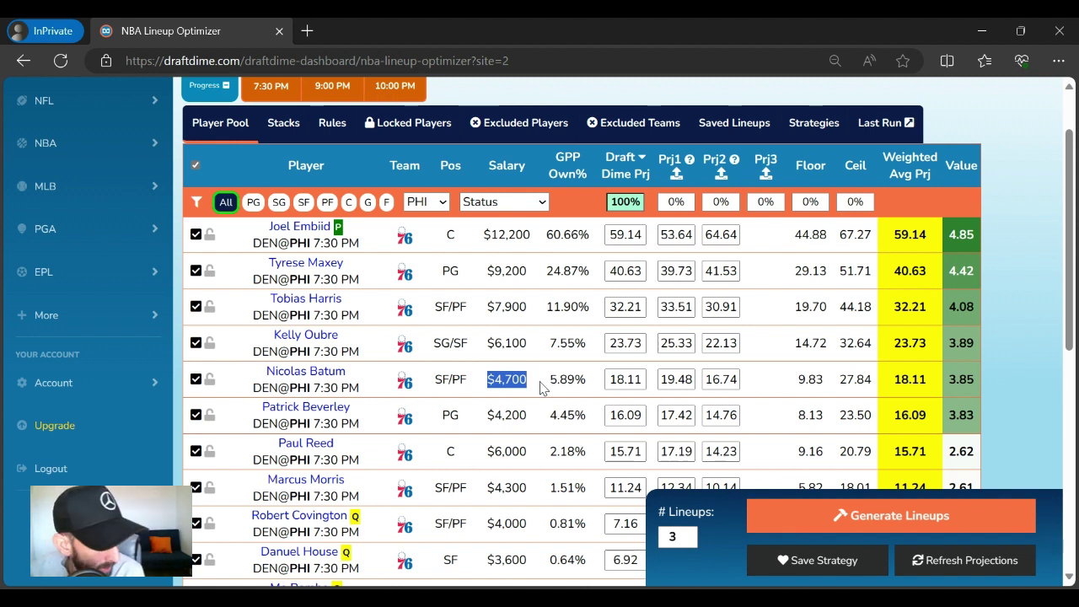
left_click(327, 372)
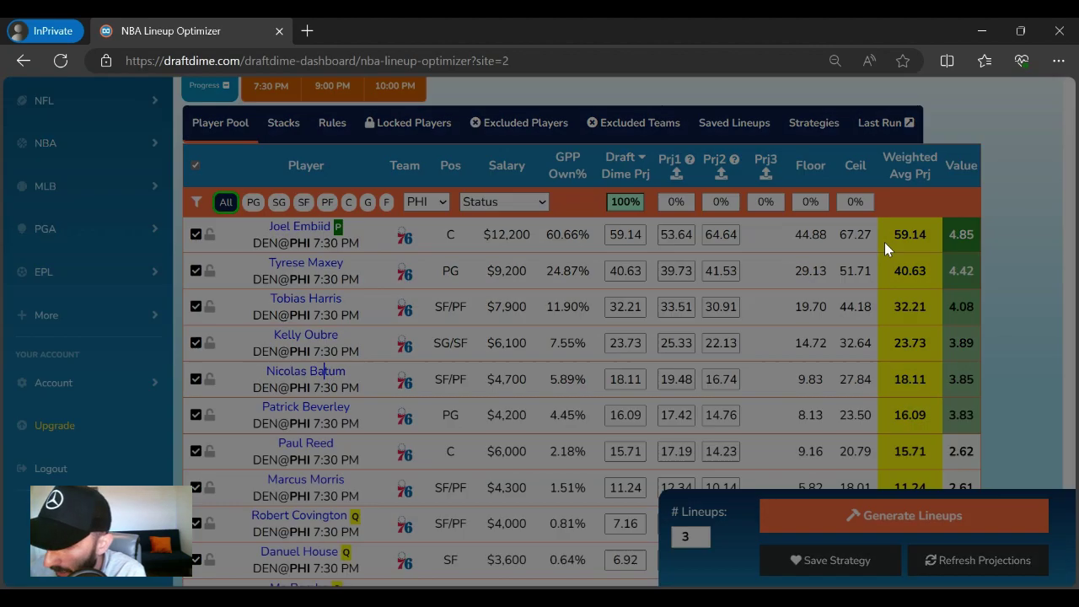
left_click_drag(931, 384, 897, 333)
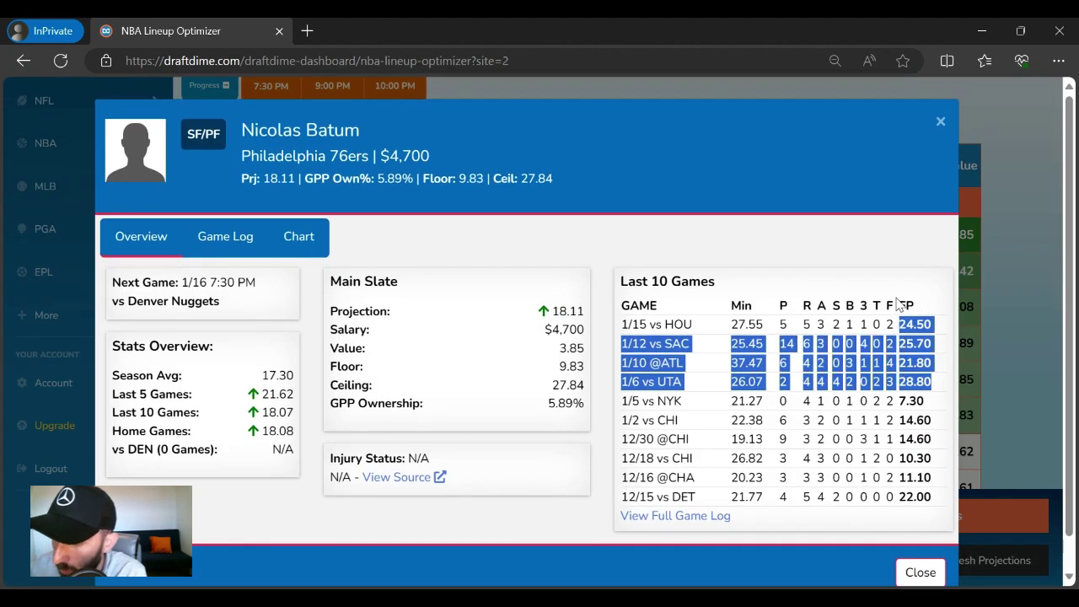
left_click(942, 123)
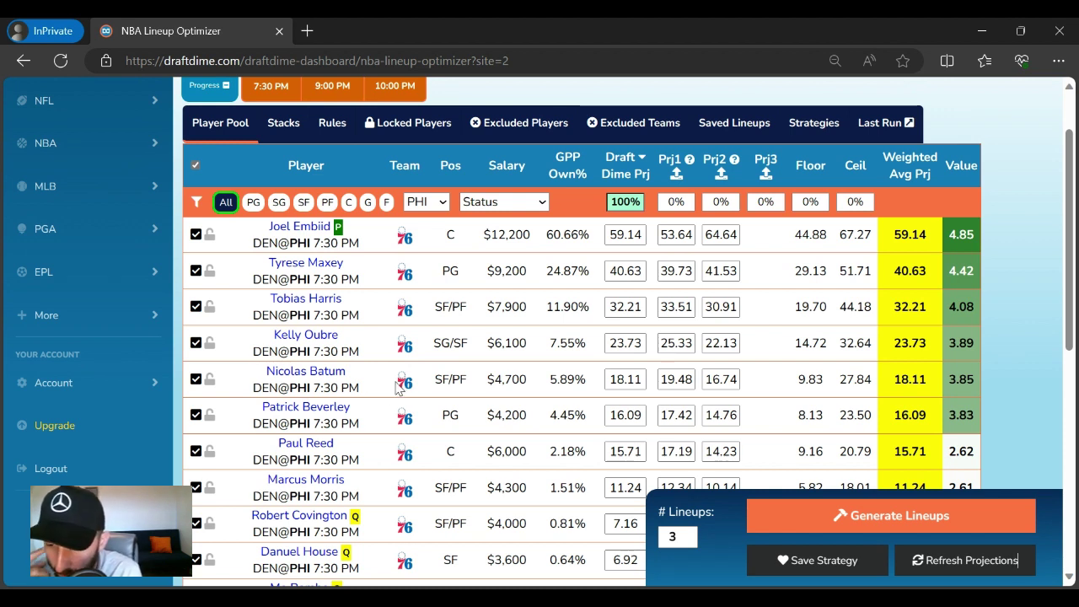
- Examine the rows of Patrick Beverley and Paul Reed, and look through the rest of the Philadelphia roster
triple_click(343, 423)
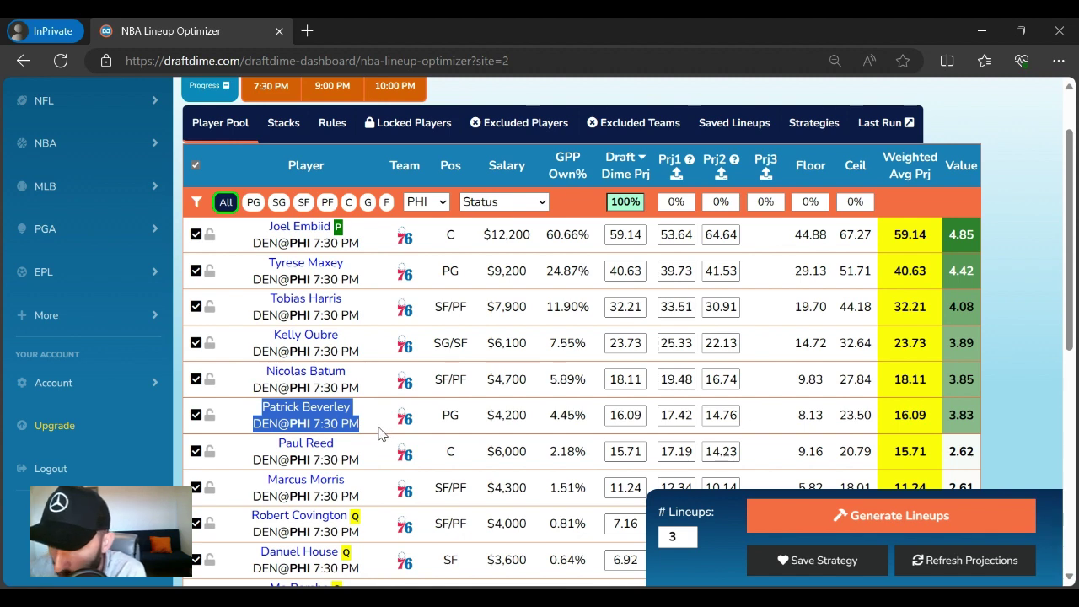
left_click(378, 433)
scroll(379, 439, "down", 1)
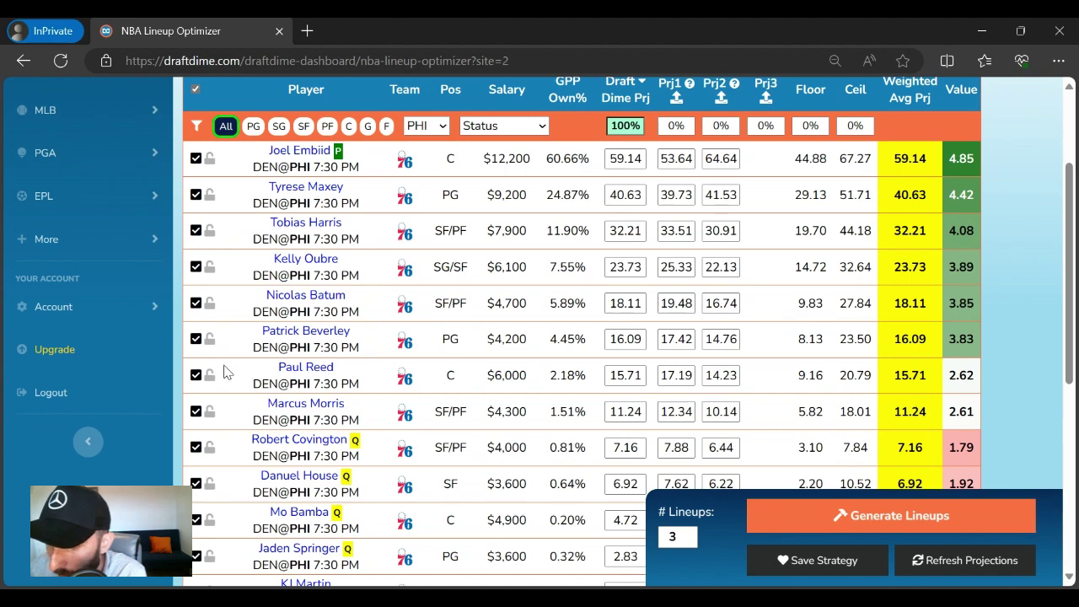
left_click_drag(224, 373, 479, 373)
scroll(352, 310, "up", 1)
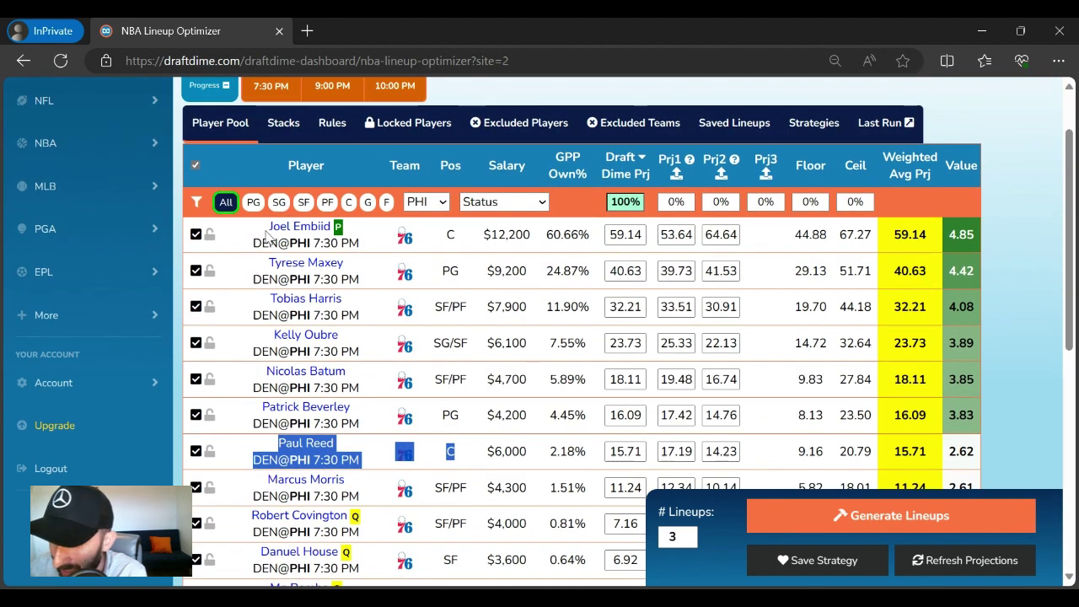
scroll(289, 354, "down", 2)
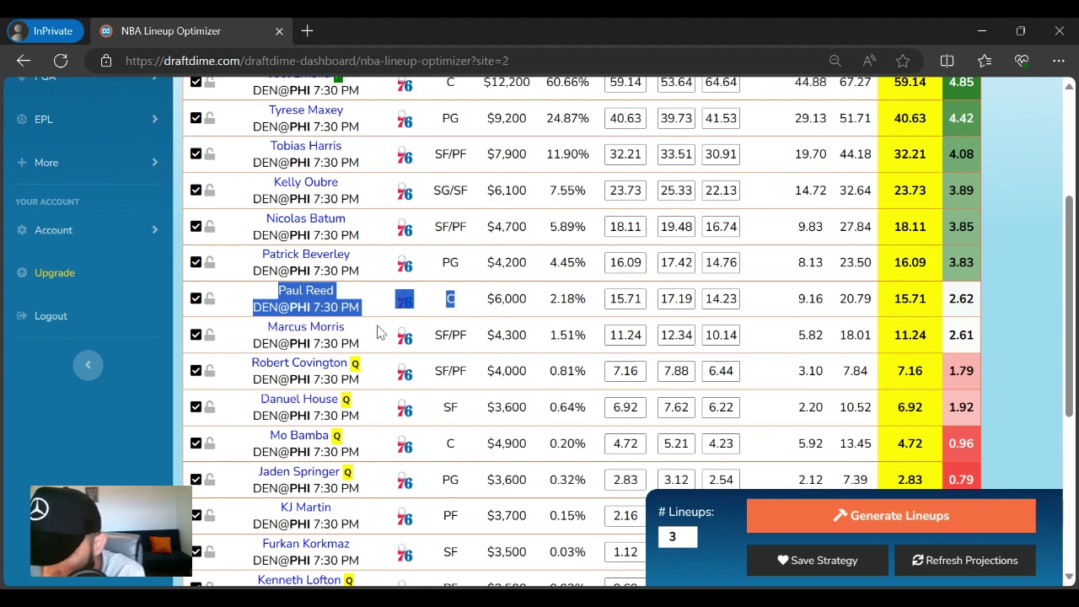
scroll(531, 469, "up", 3)
scroll(506, 506, "down", 2)
left_click(464, 530)
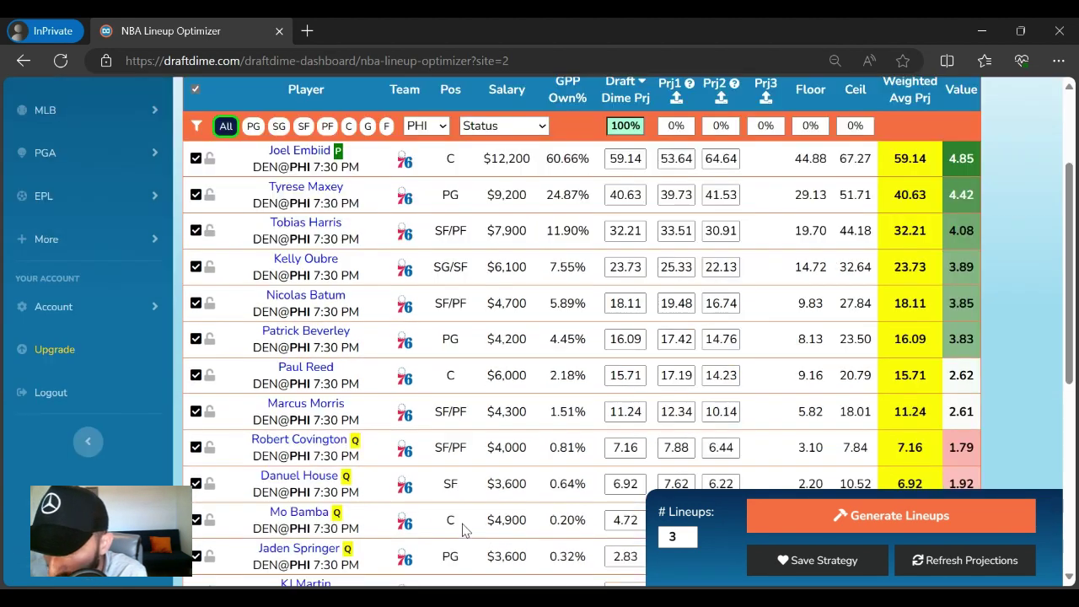
- Filter the player pool to team SAC and bring the Sacramento players into view
scroll(453, 452, "up", 2)
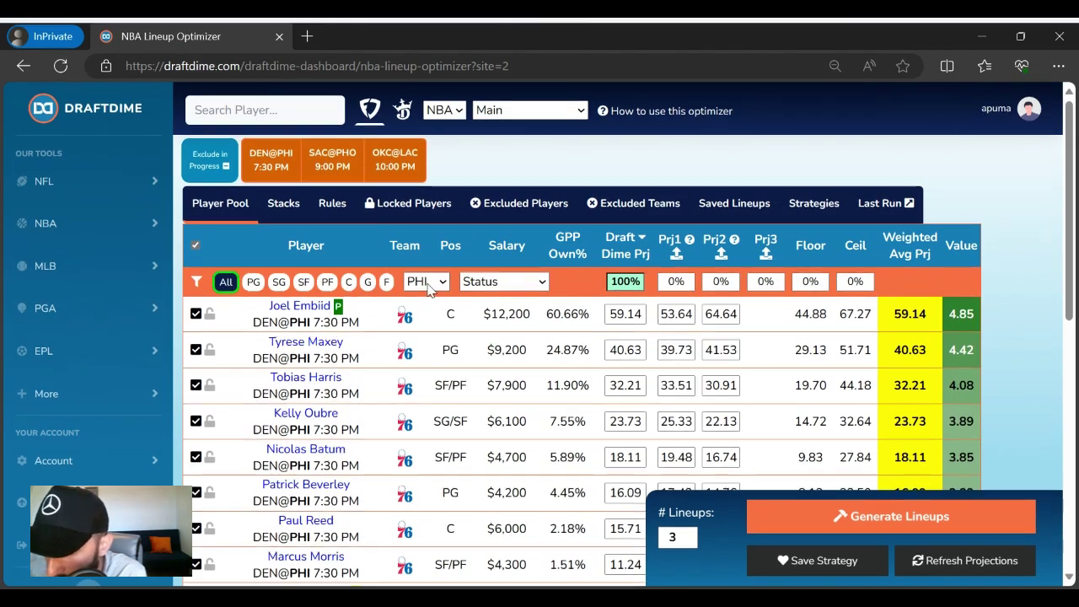
left_click(458, 523)
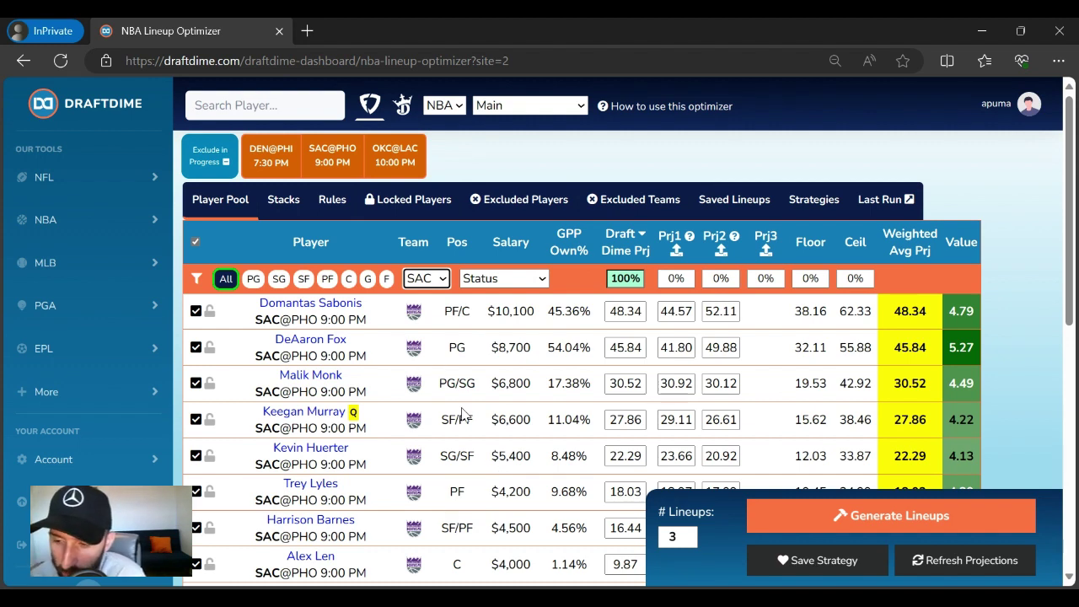
scroll(462, 413, "down", 1)
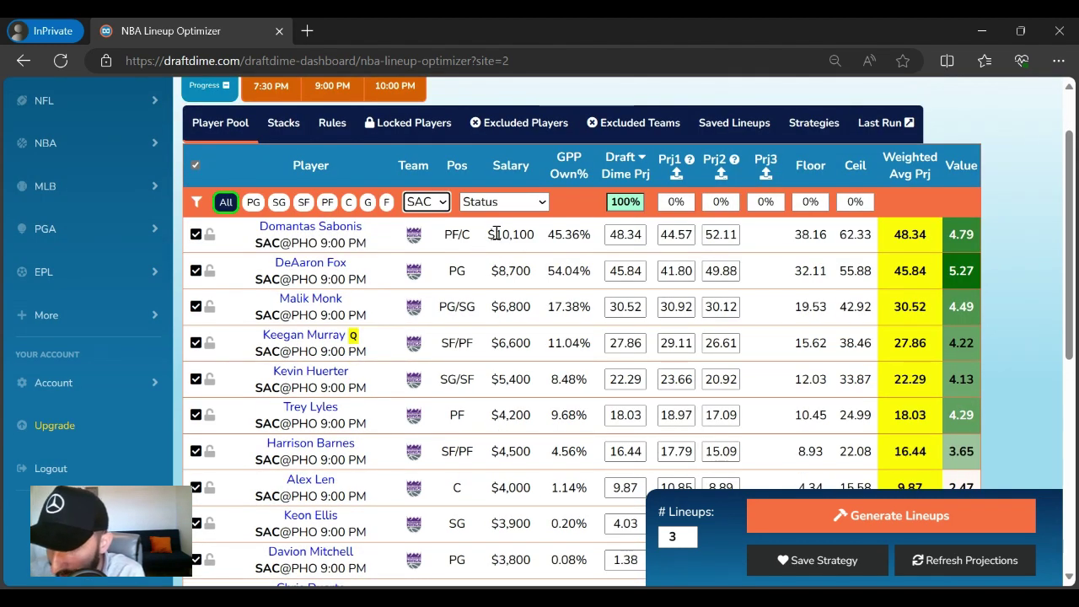
- Check Domantas Sabonis's salary and the last 10 games average on his player card, and close the card
left_click_drag(487, 235, 535, 235)
left_click(319, 227)
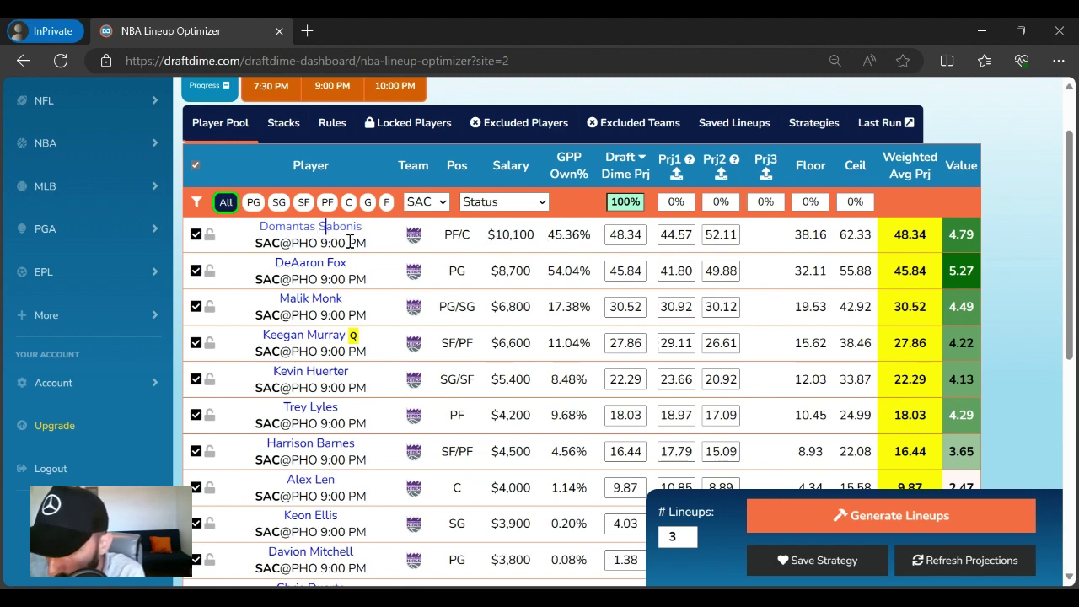
left_click(348, 235)
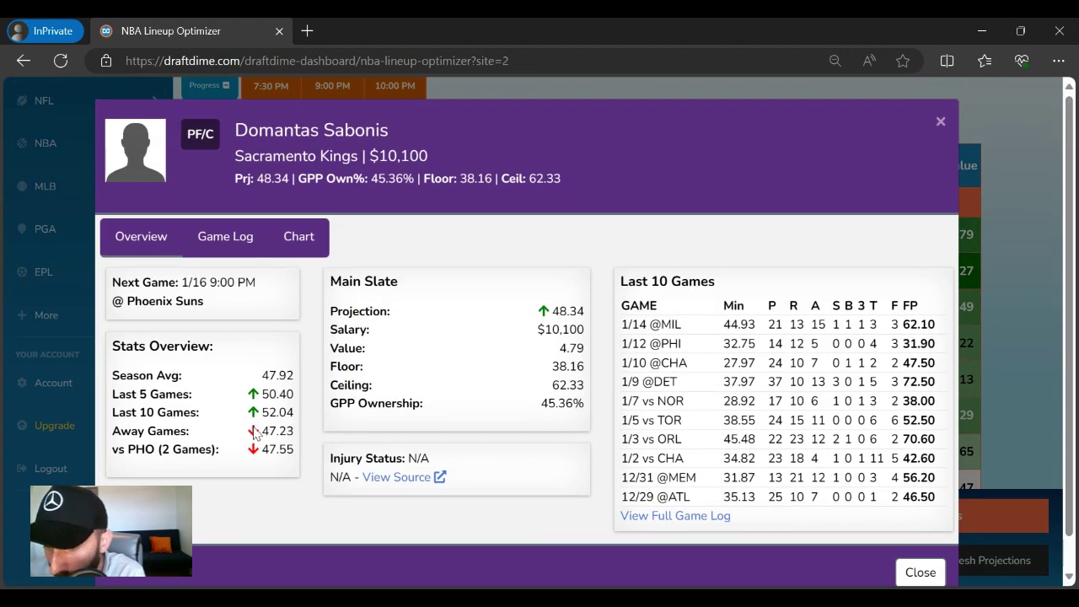
left_click_drag(260, 413, 295, 412)
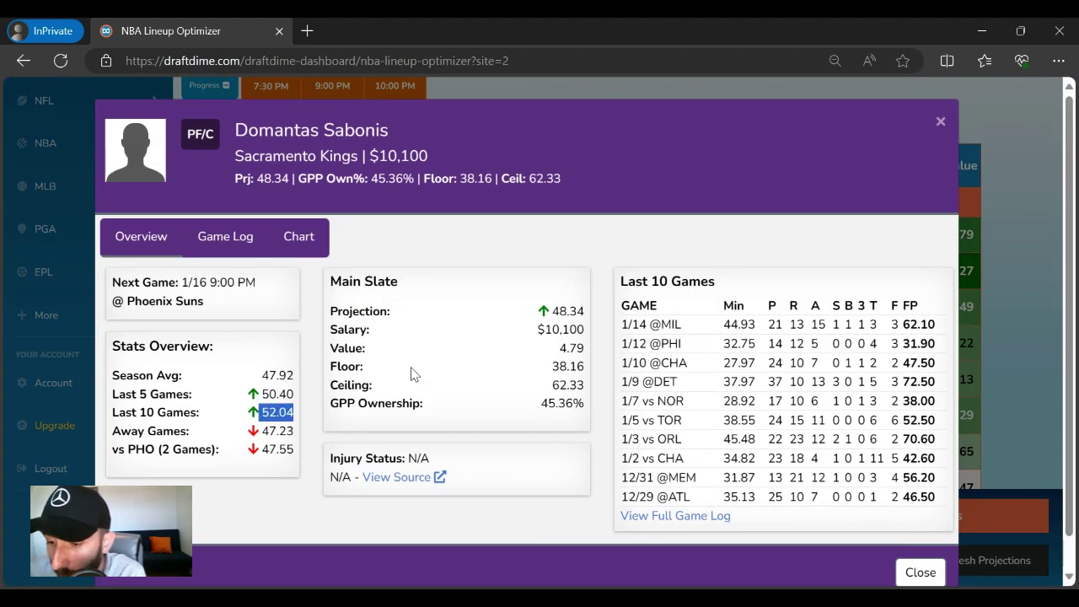
left_click(941, 123)
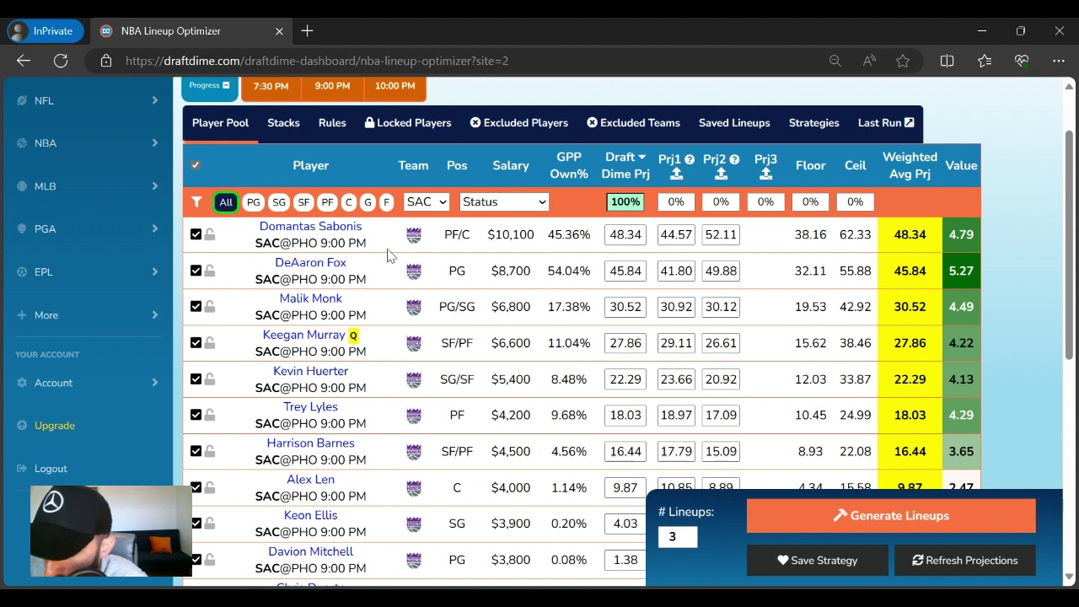
- Check DeAaron Fox's salary, and review Malik Monk's last 10 games on his player card and his salary
left_click_drag(491, 272, 527, 287)
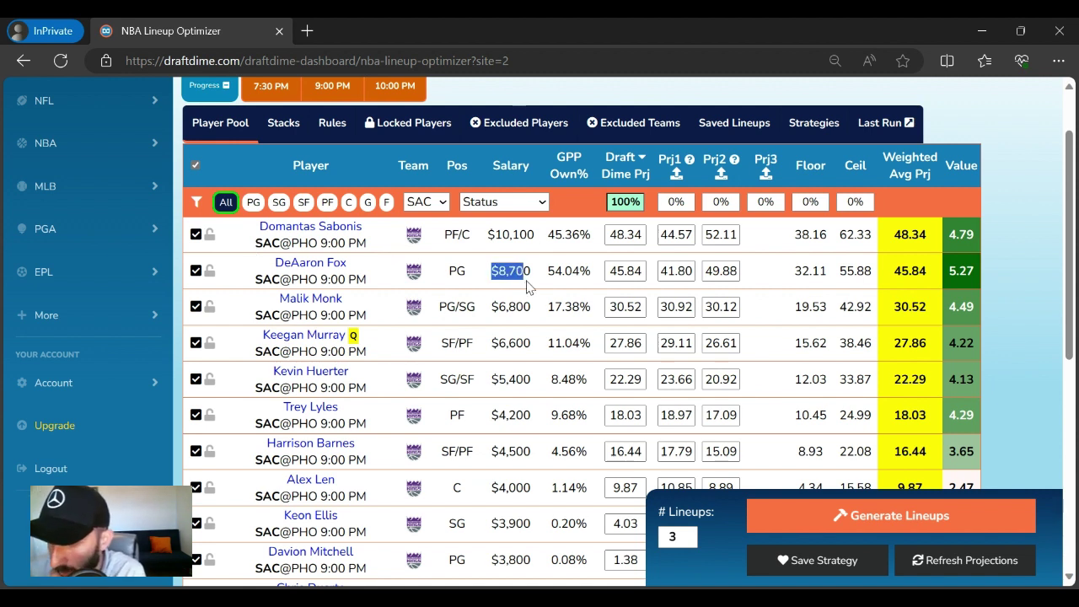
left_click(384, 276)
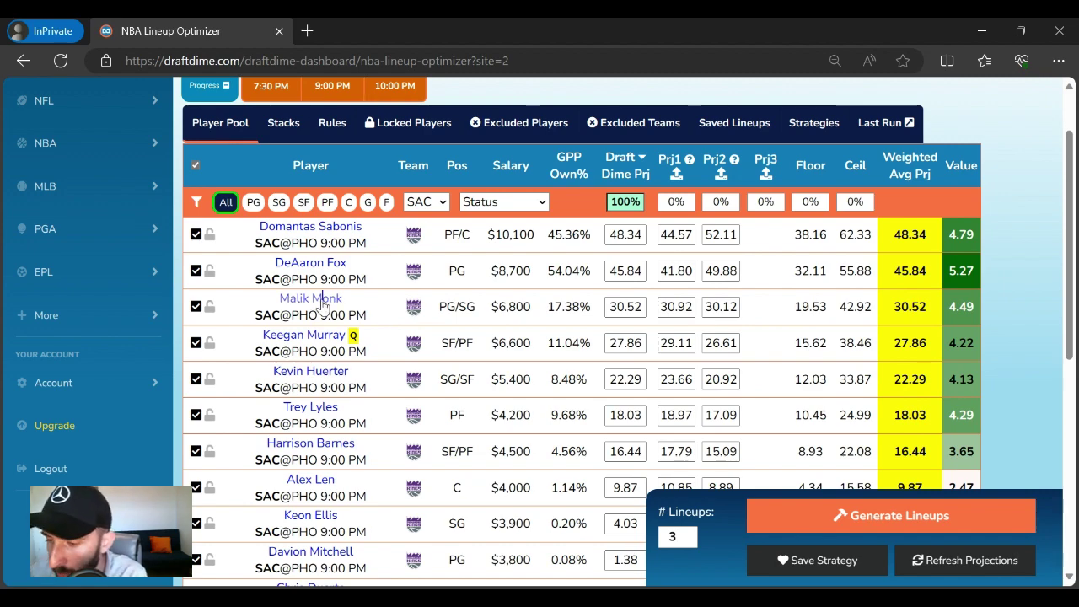
left_click(320, 303)
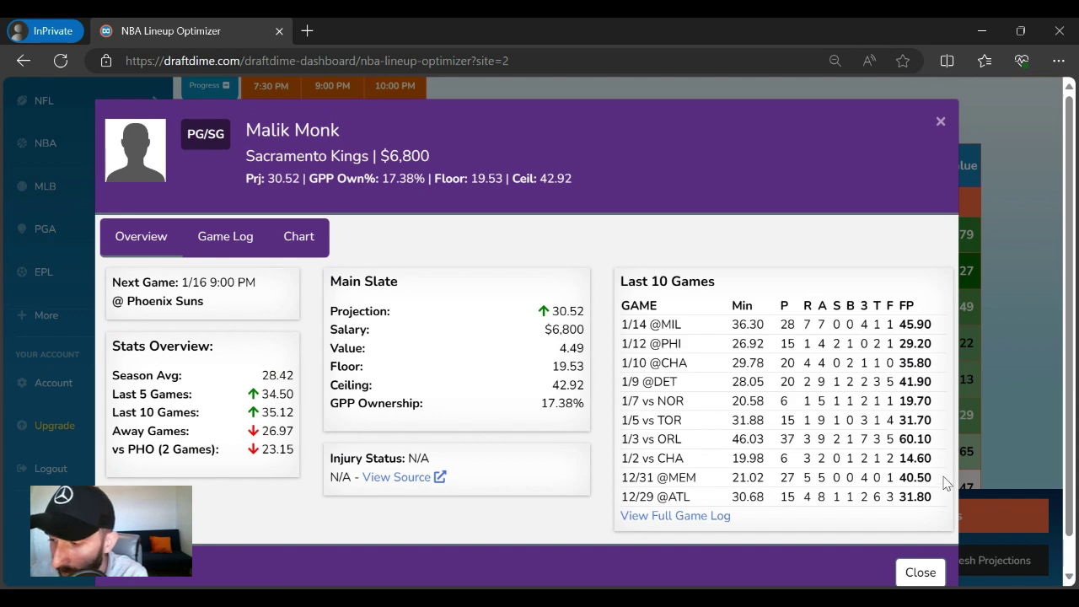
left_click(941, 122)
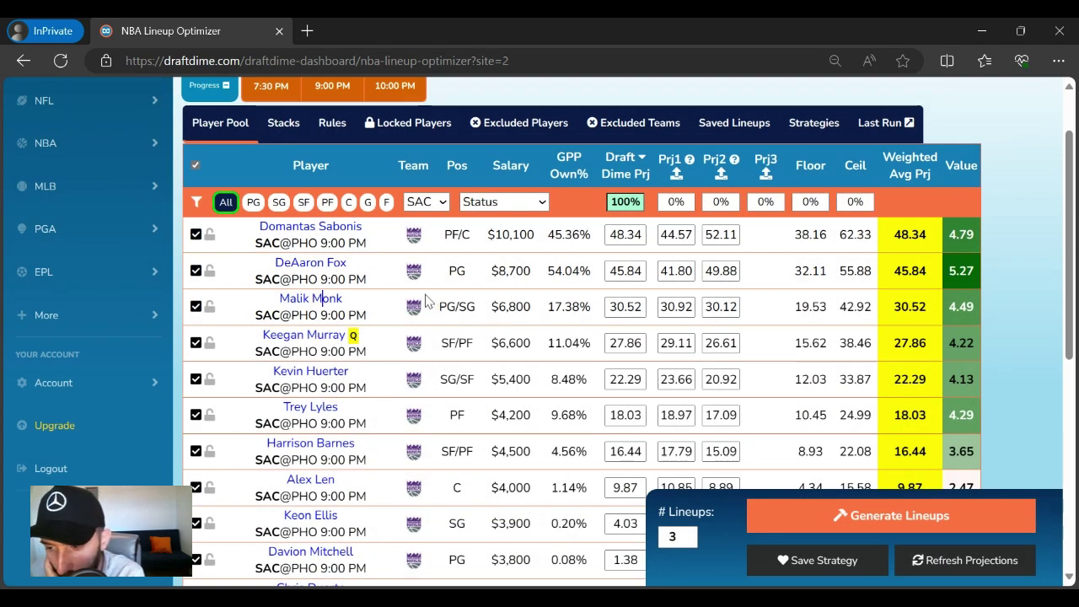
left_click_drag(491, 307, 537, 312)
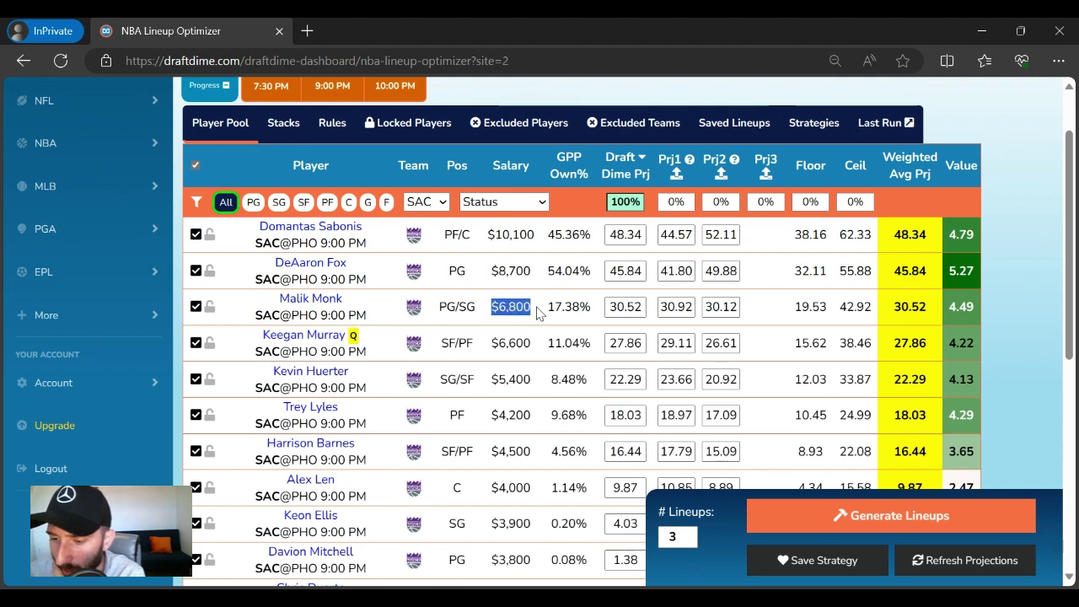
- Review Keegan Murray's 1/14 game at MIL on his player card, close it, and examine his row in the pool
left_click(371, 341)
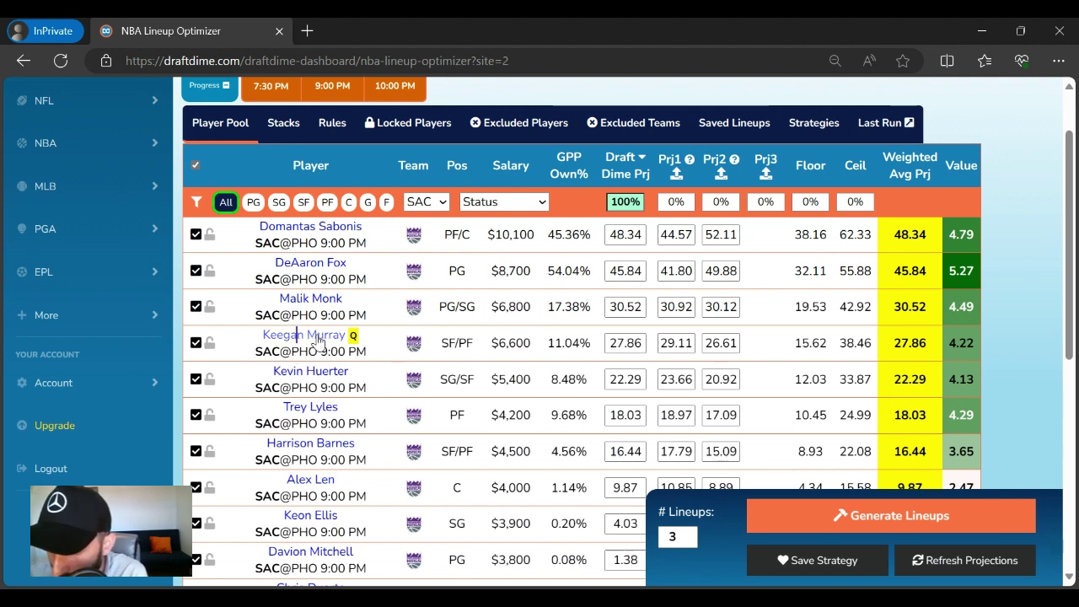
left_click(317, 335)
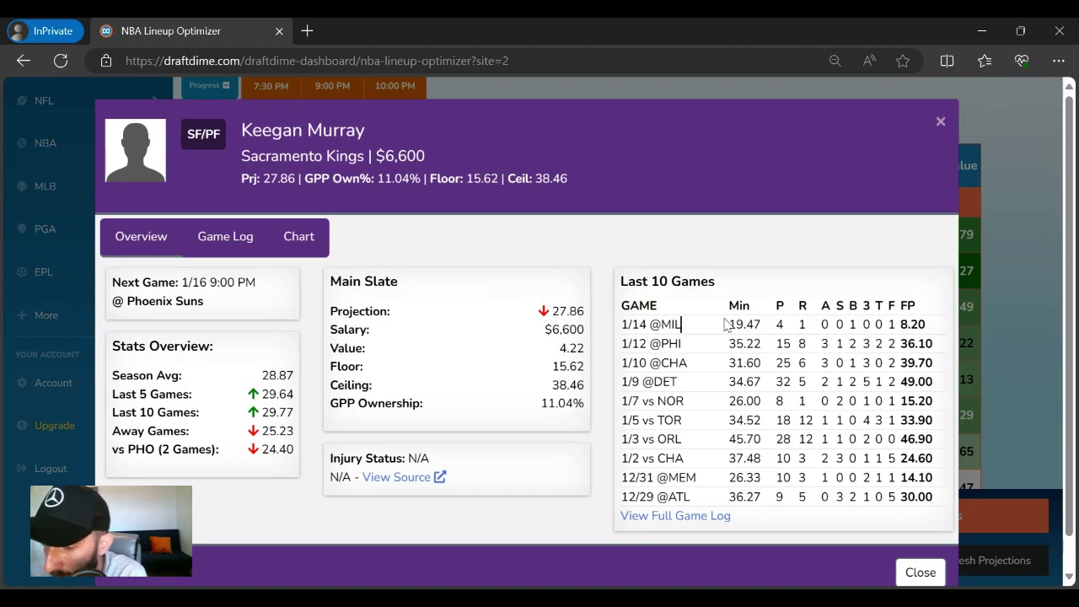
left_click_drag(727, 326, 911, 324)
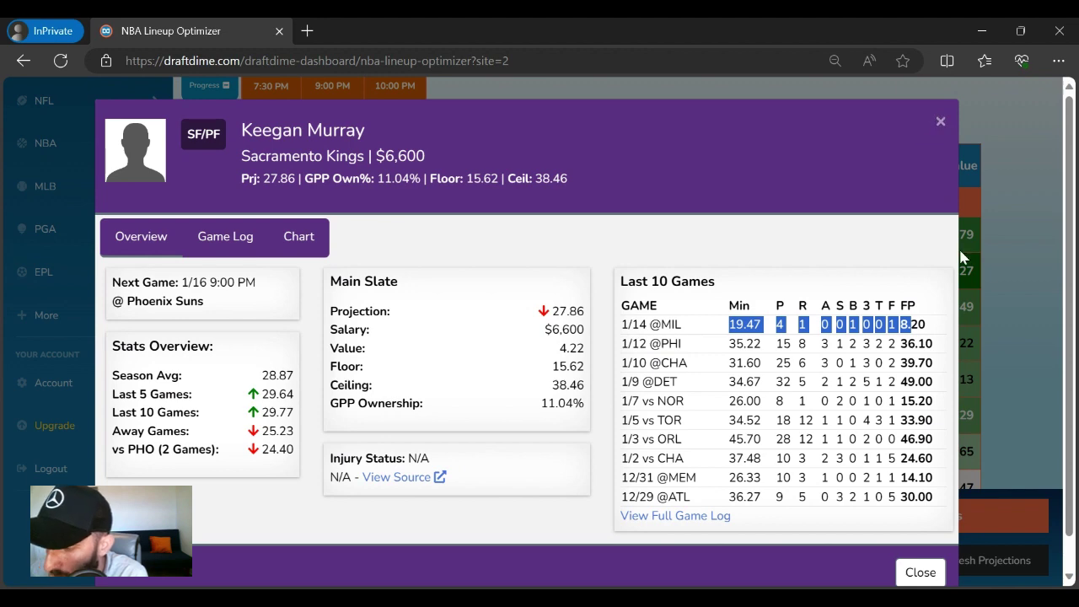
left_click(941, 122)
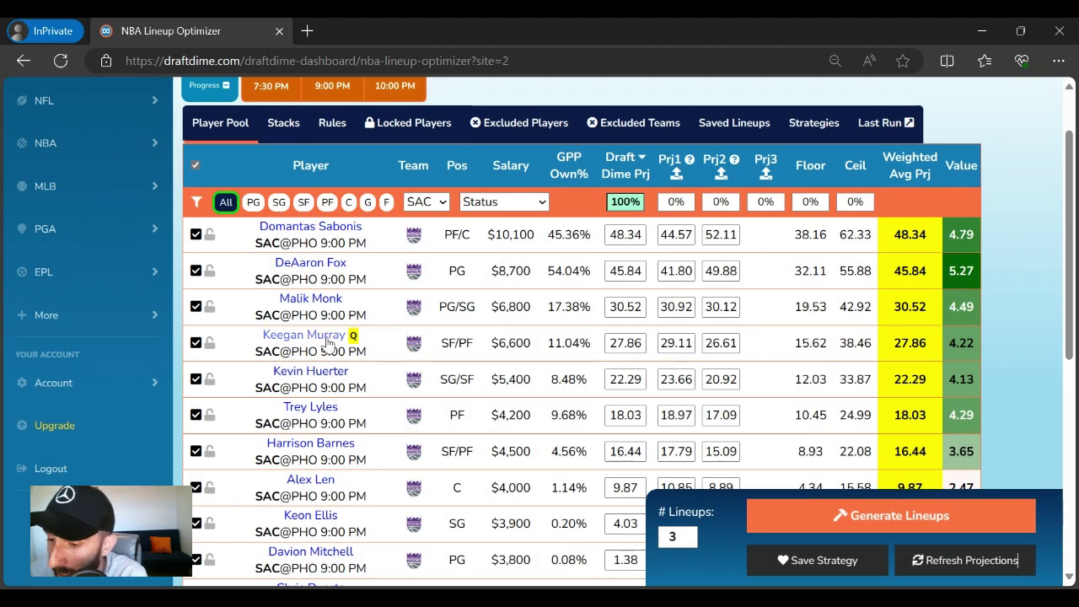
left_click_drag(233, 335, 371, 356)
left_click(389, 347)
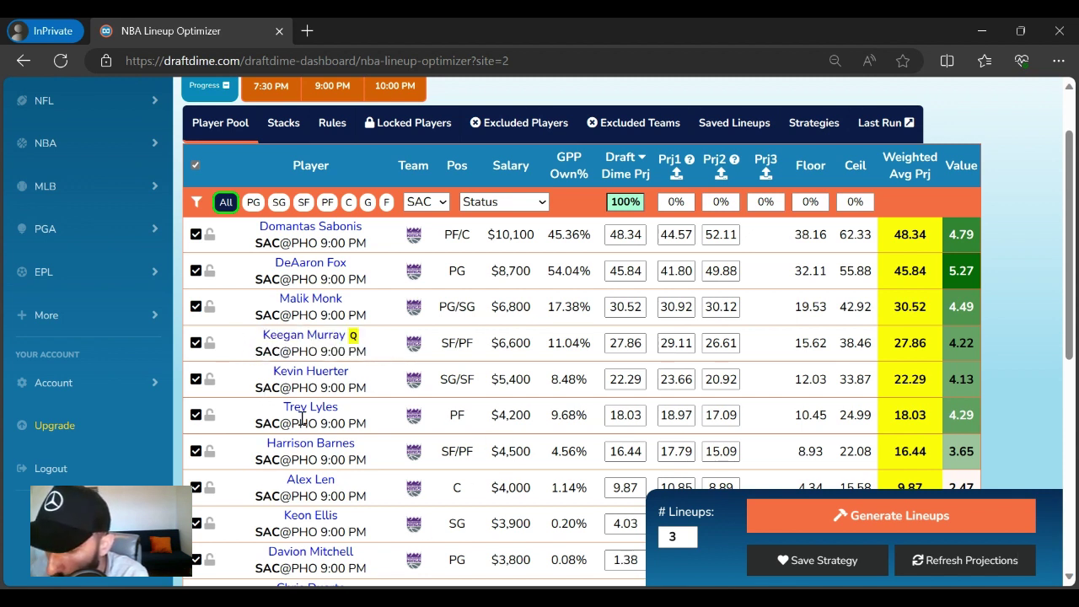
- Examine Trey Lyles's row, and check Kevin Huerter's salary and the last 10 games on his player card
left_click_drag(284, 422, 501, 414)
left_click(505, 414)
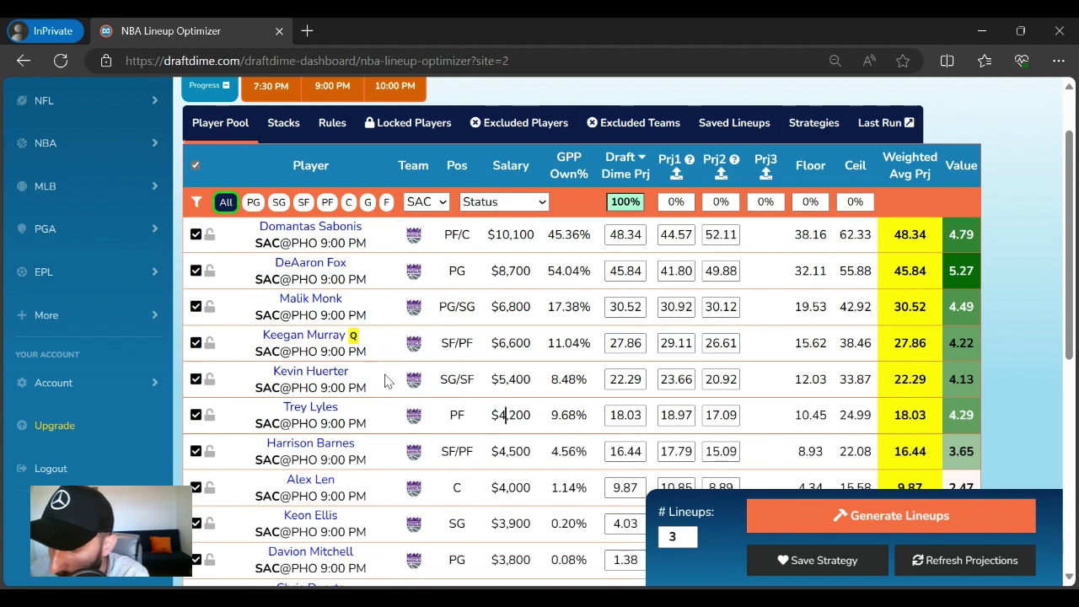
left_click_drag(494, 380, 551, 382)
left_click(448, 379)
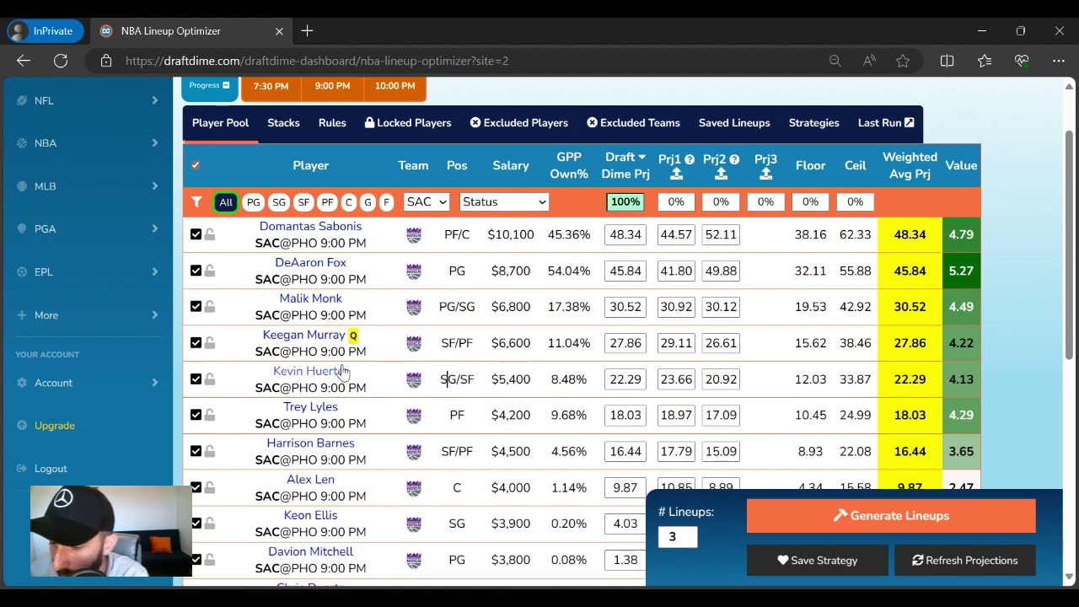
left_click(311, 371)
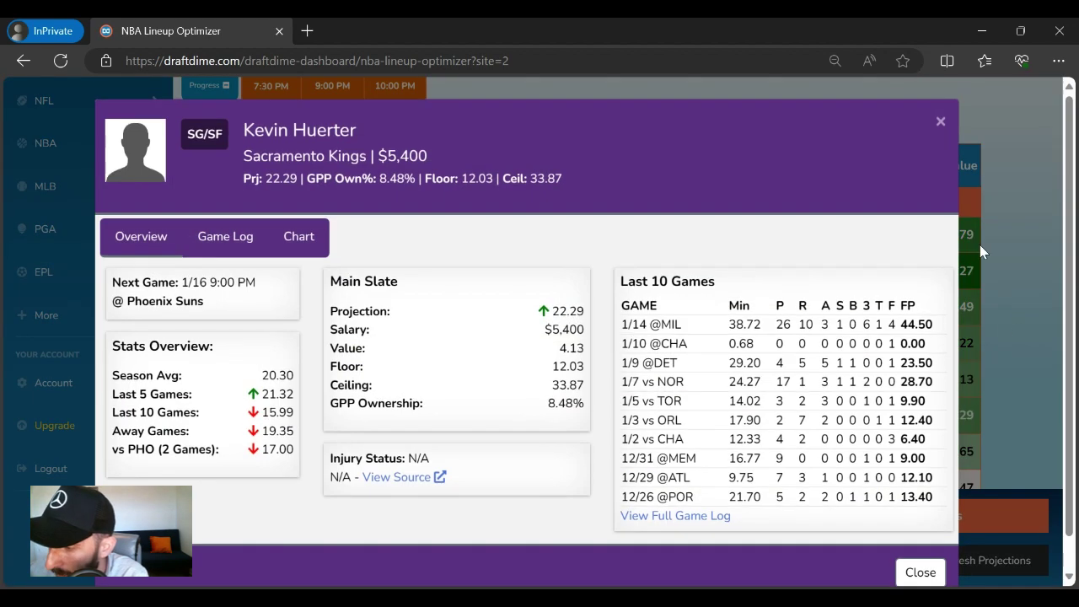
left_click(941, 122)
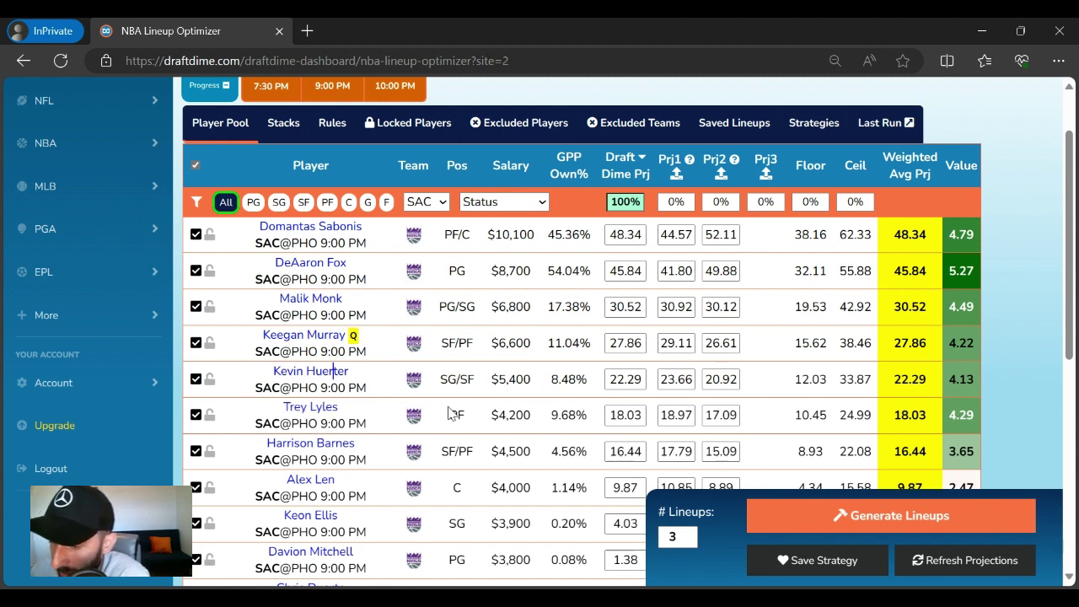
- Check Trey Lyles's salary and his Draft Dime projection in the player pool
left_click_drag(492, 414, 526, 415)
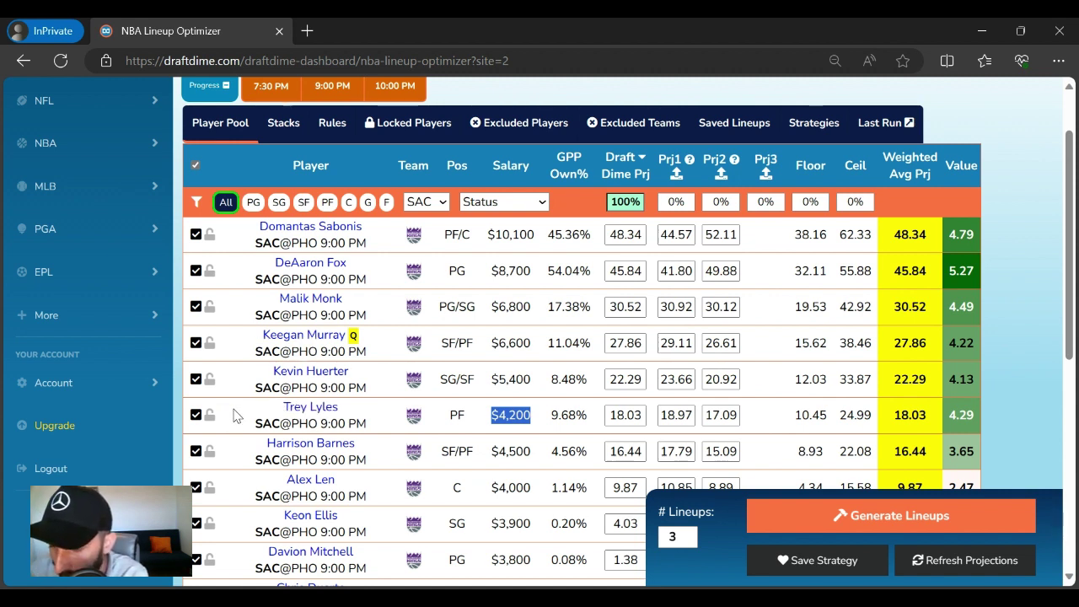
left_click_drag(234, 415, 348, 411)
left_click(366, 411)
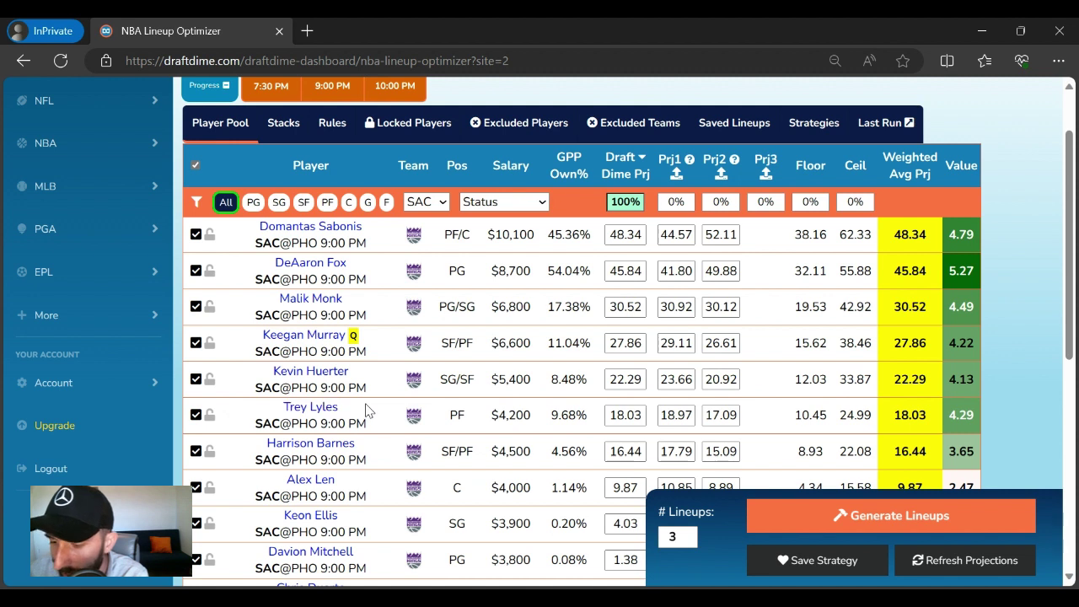
triple_click(341, 412)
left_click(342, 411)
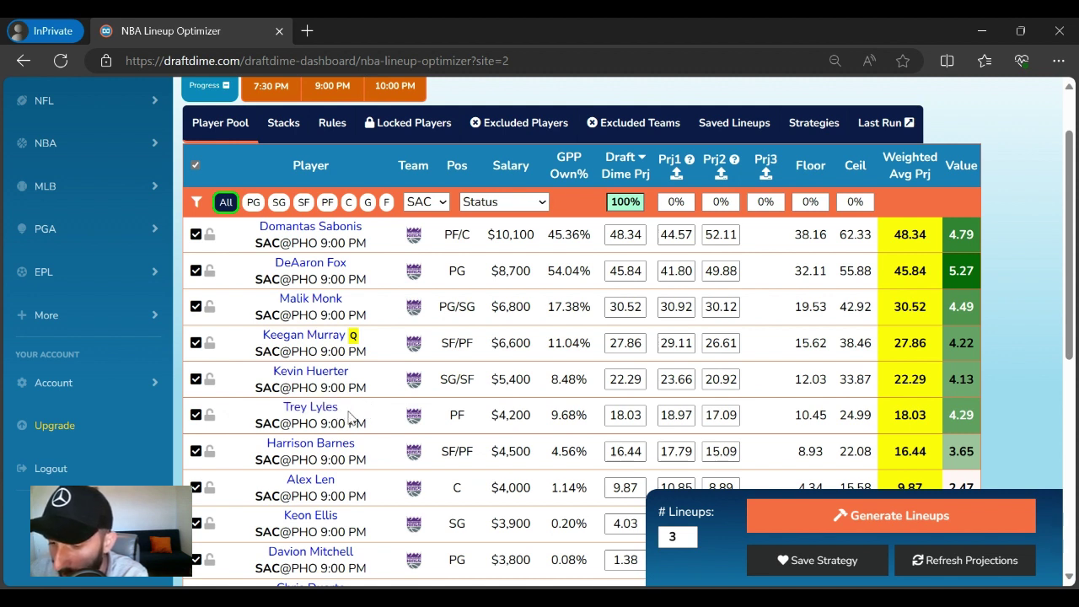
triple_click(344, 412)
left_click(348, 411)
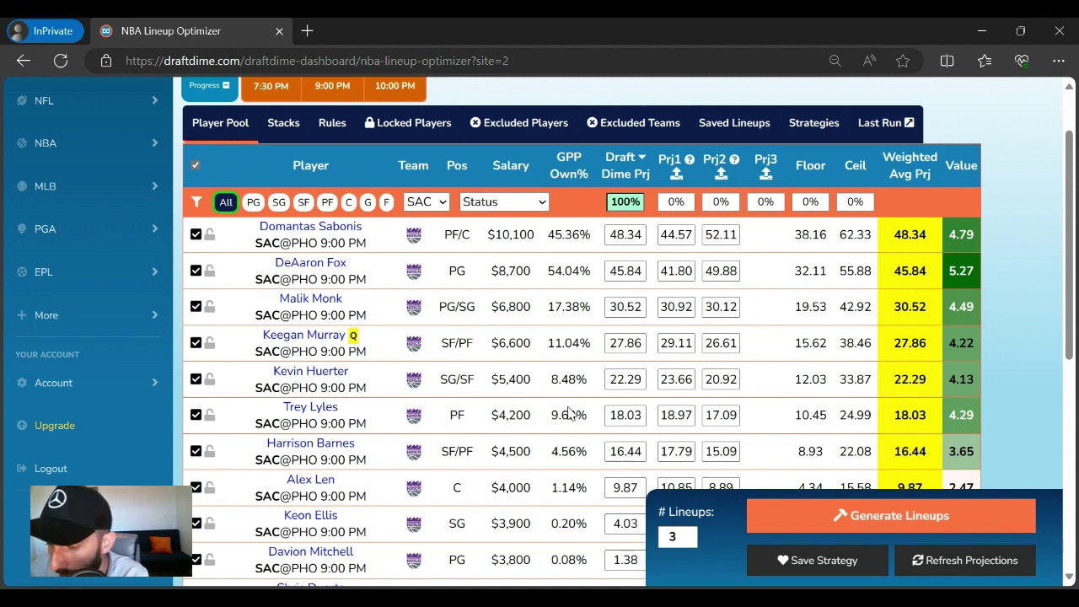
left_click_drag(615, 415, 646, 416)
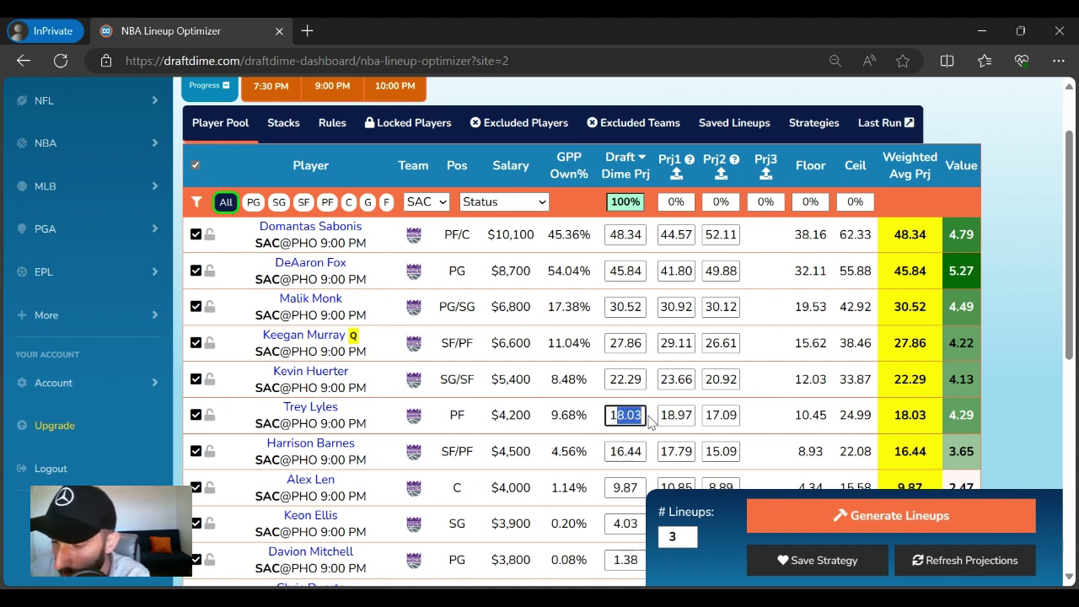
- Recheck Trey Lyles's Draft Dime projection and look through the remaining Sacramento players in the pool
left_click(632, 415)
double_click(632, 415)
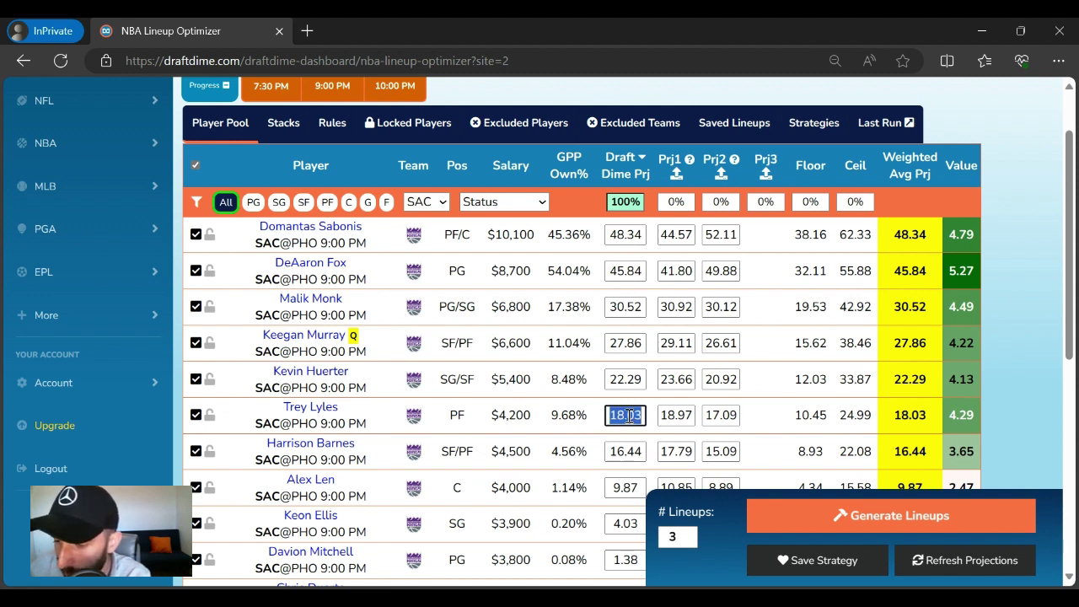
left_click(656, 408)
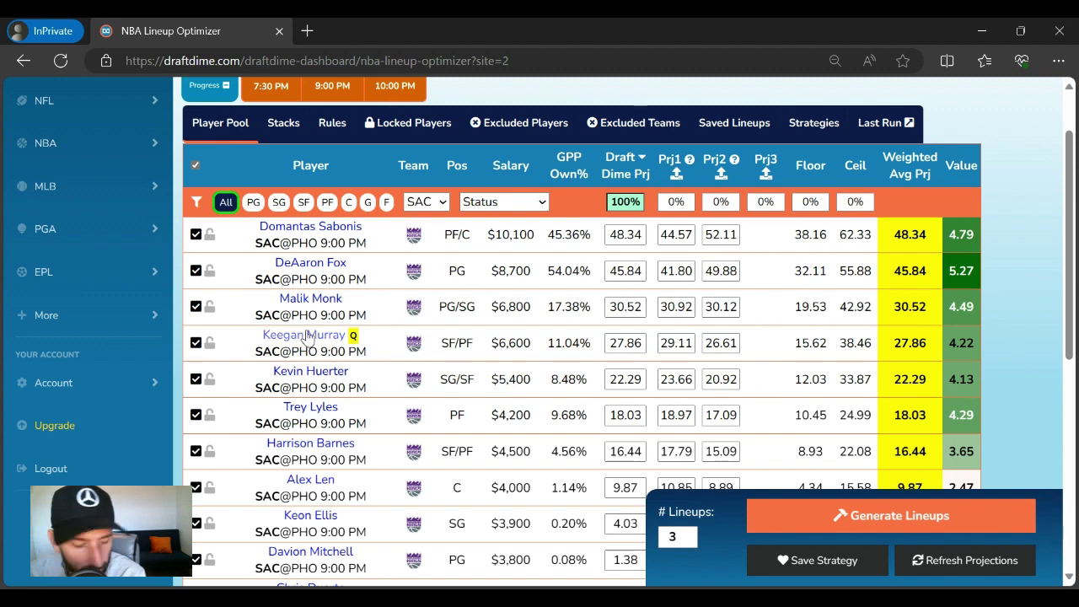
scroll(308, 338, "down", 2)
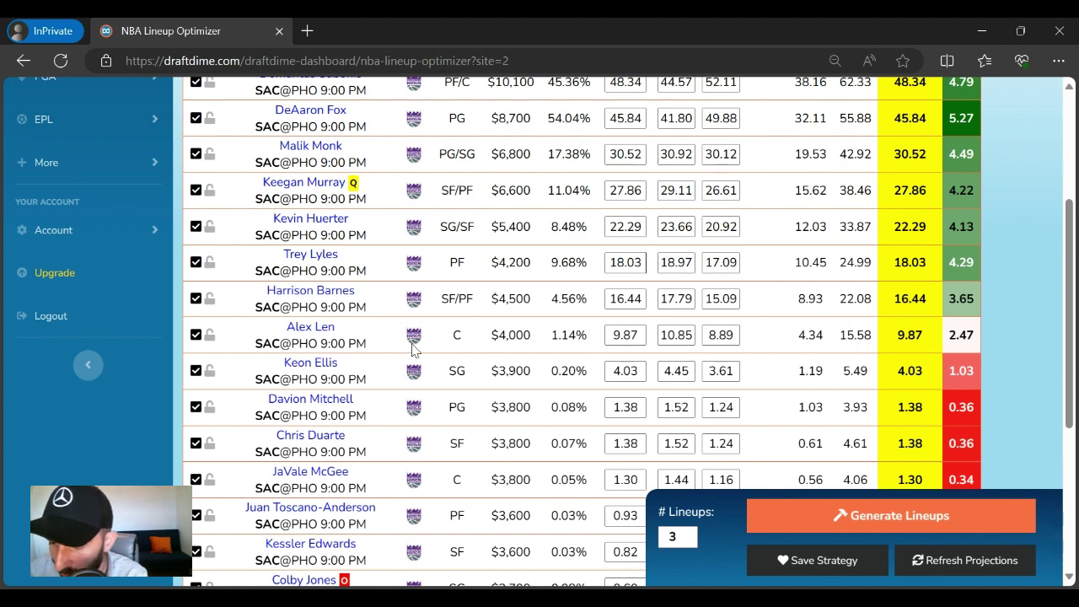
scroll(497, 371, "up", 3)
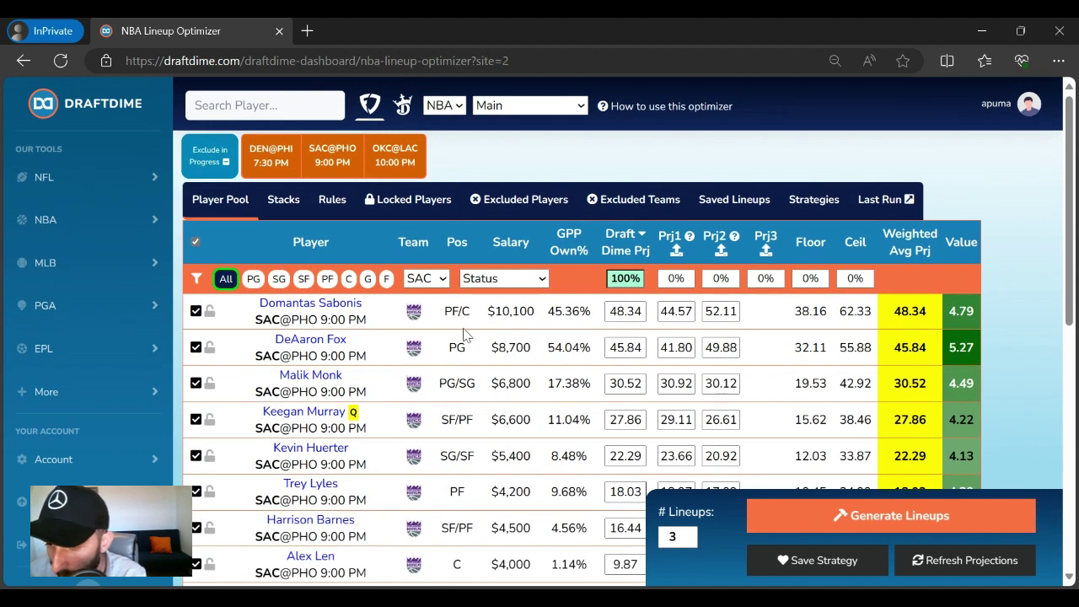
- Filter the player pool to PHO and examine the Kevin Durant and Devin Booker rows
left_click(439, 279)
left_click(430, 394)
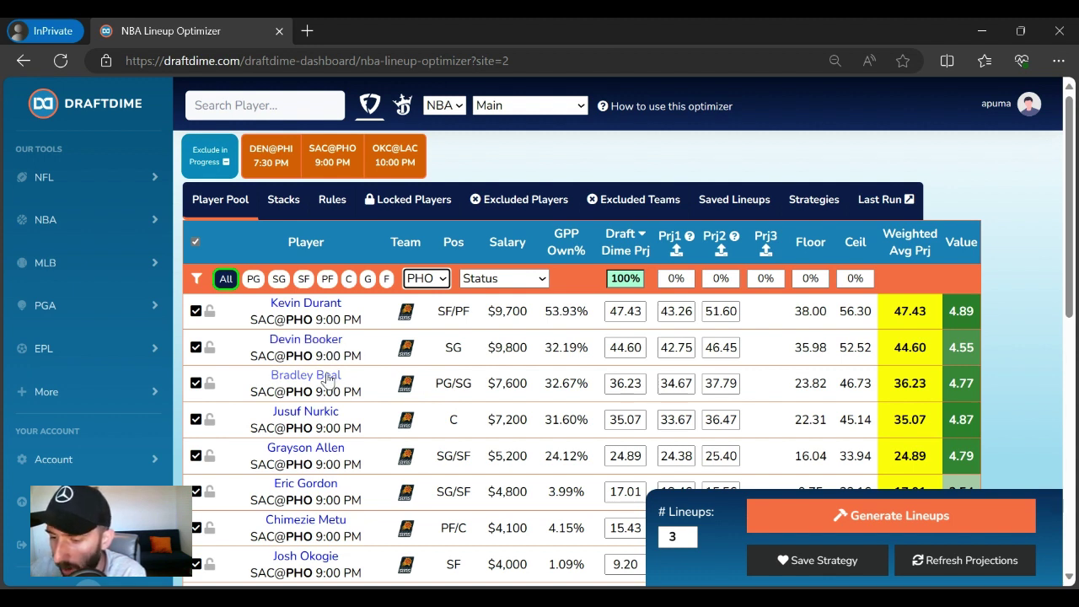
left_click(264, 316)
left_click_drag(264, 316, 376, 358)
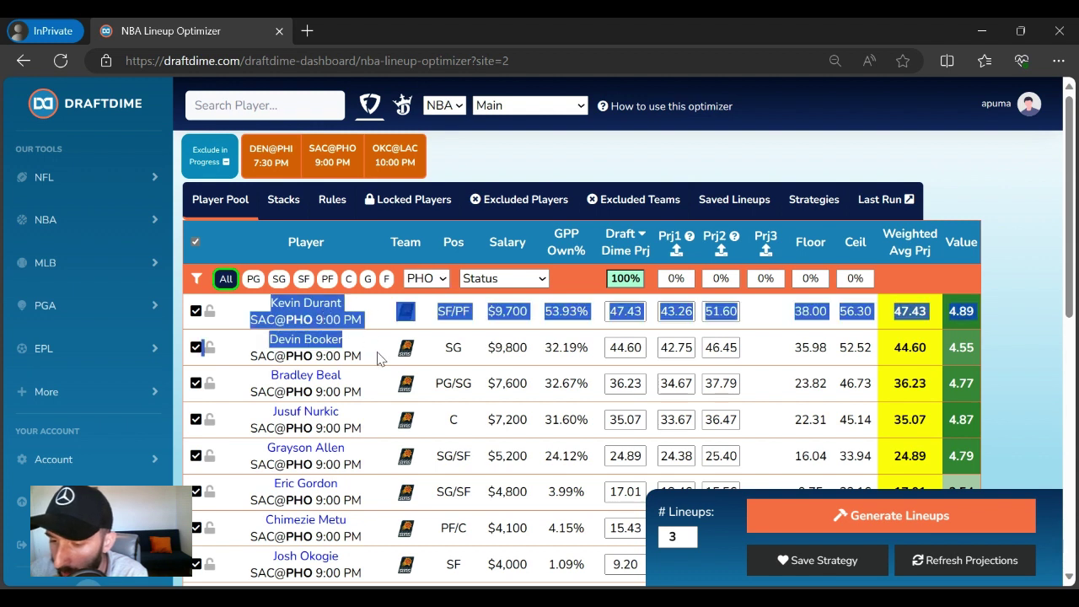
left_click(378, 357)
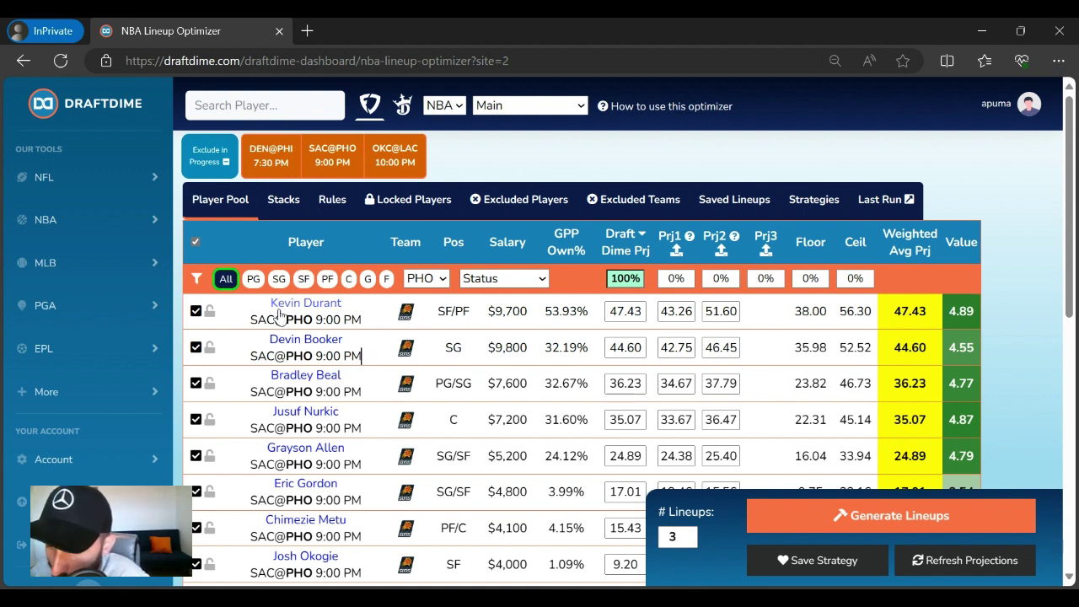
left_click_drag(272, 301, 371, 356)
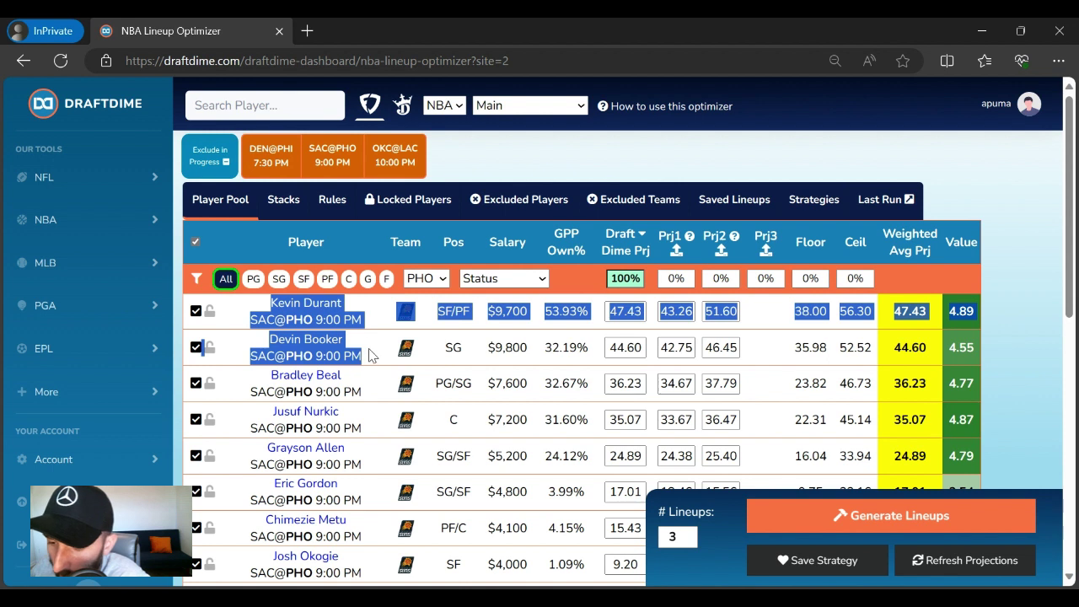
left_click(372, 355)
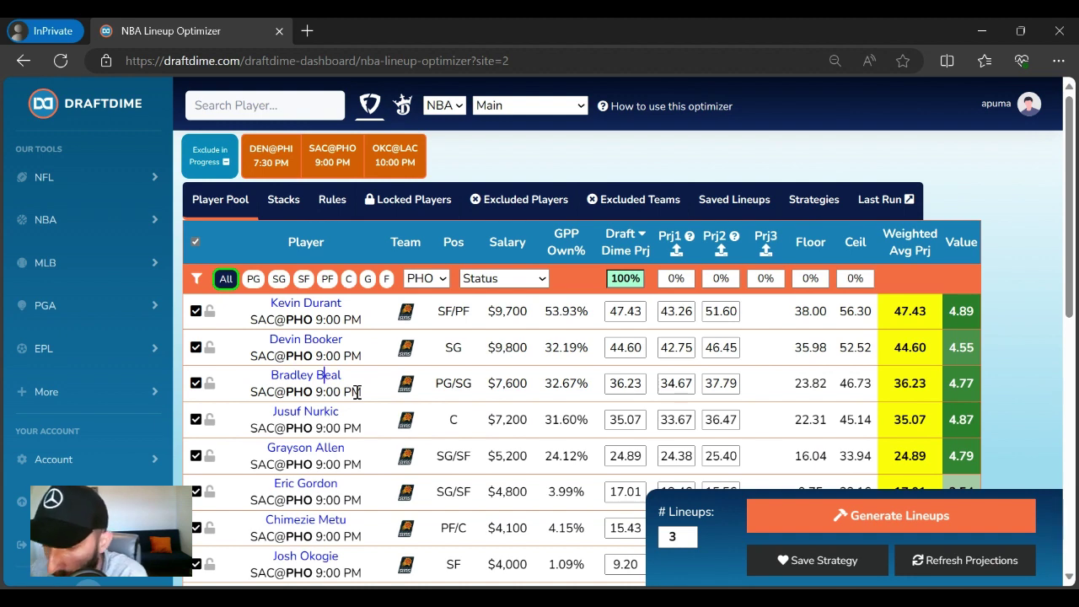
- Check Jusuf Nurkic's salary, and examine Grayson Allen's row and the remaining Phoenix players
scroll(333, 417, "down", 1)
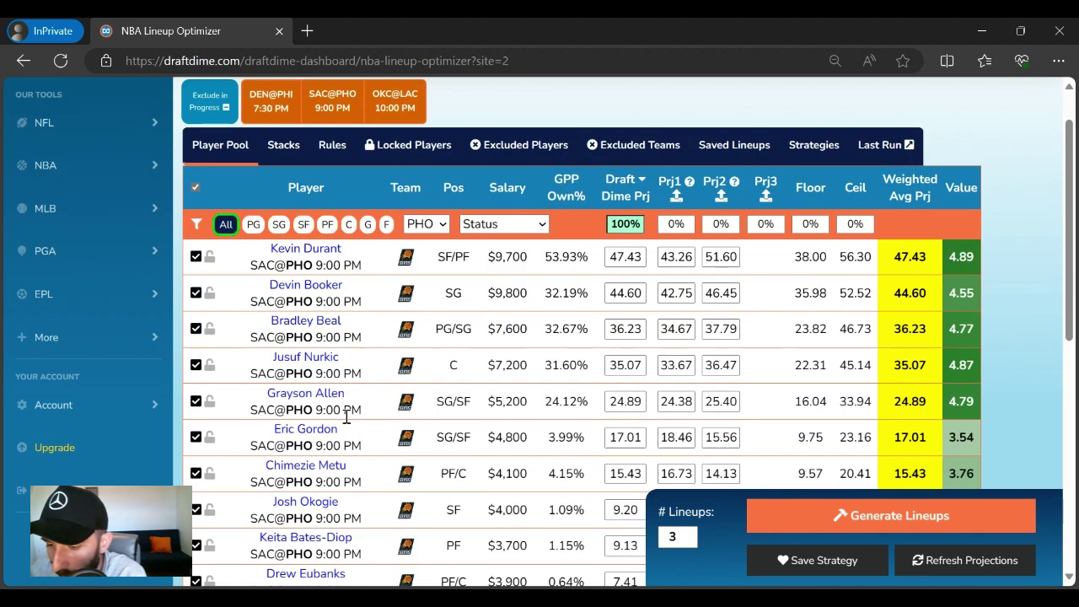
left_click_drag(489, 343, 530, 348)
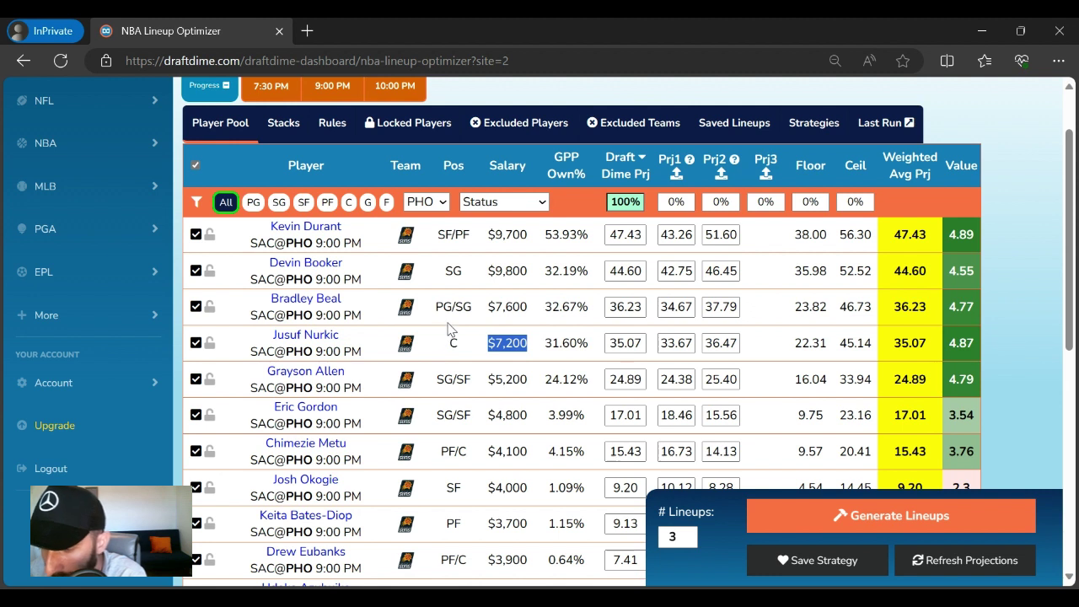
left_click(325, 377)
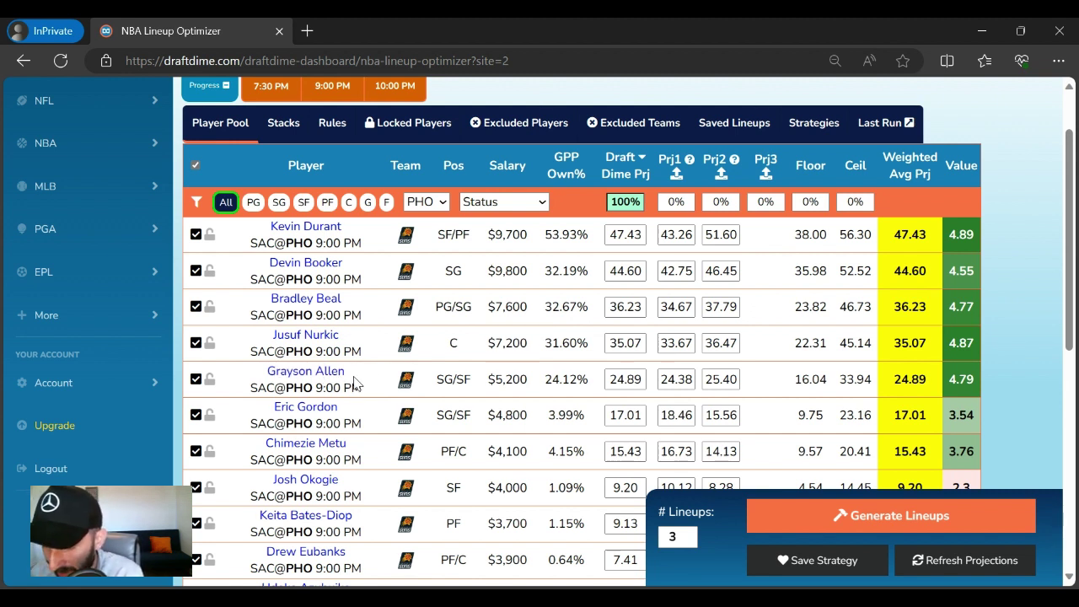
scroll(354, 384, "down", 1)
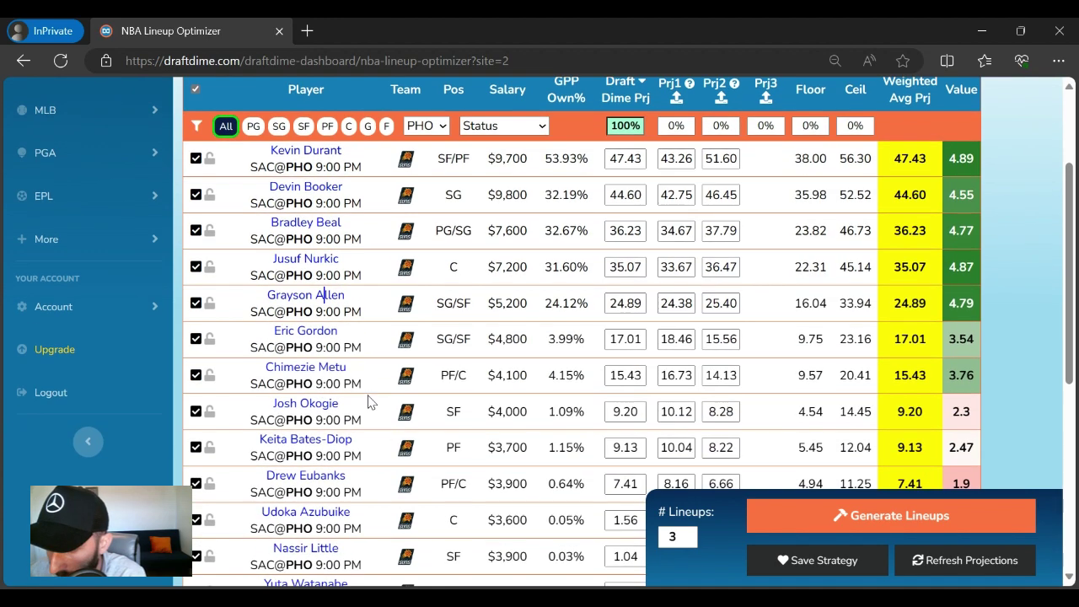
scroll(401, 424, "up", 2)
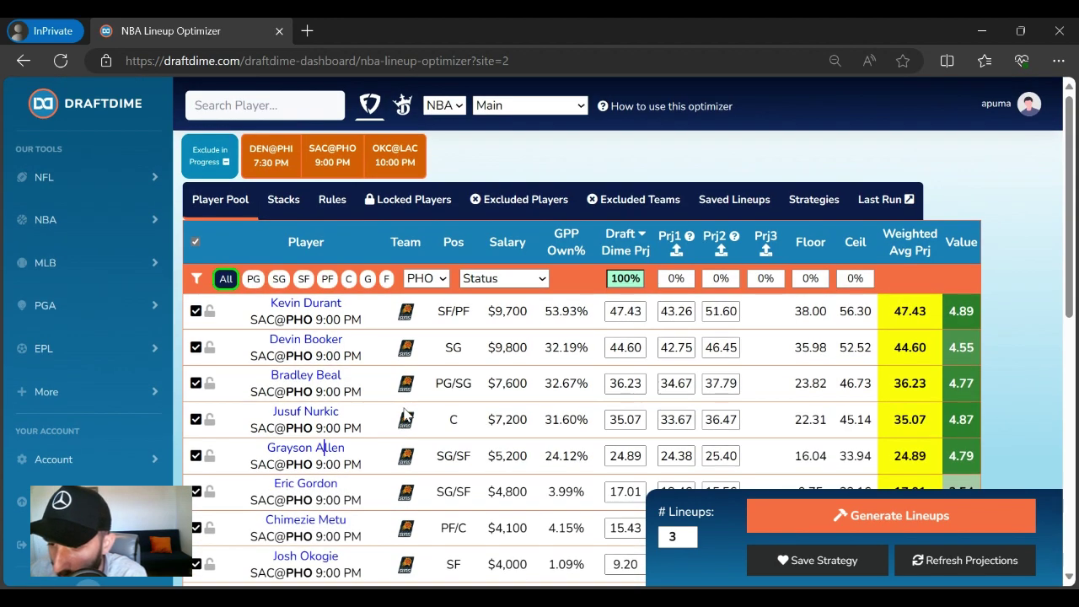
scroll(413, 439, "down", 1)
scroll(426, 469, "up", 1)
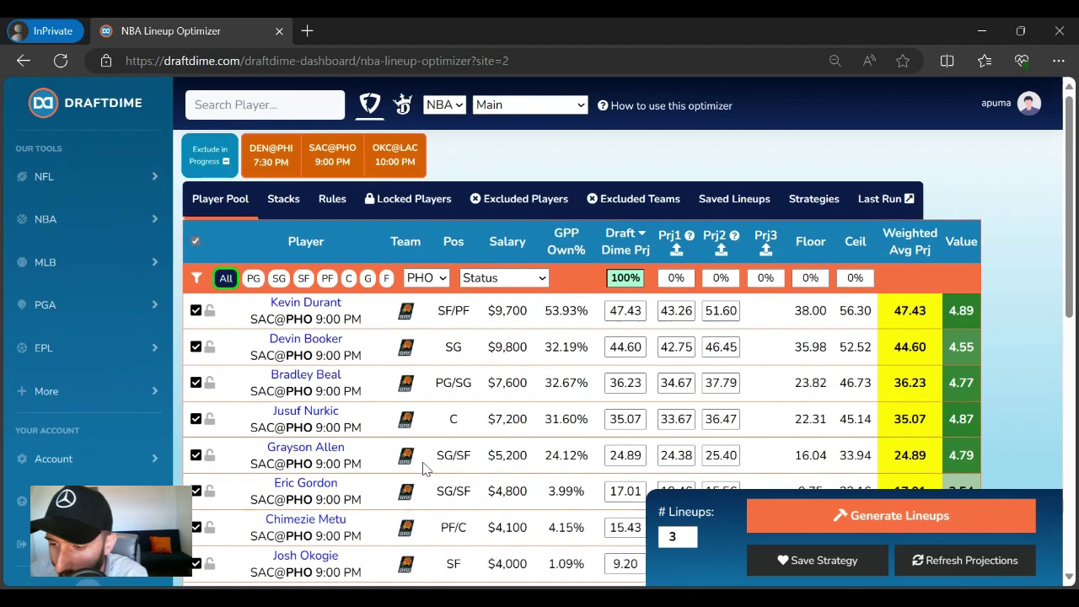
- Filter the player pool to OKC and check Shai Gilgeous-Alexander's salary
left_click(426, 281)
left_click(434, 362)
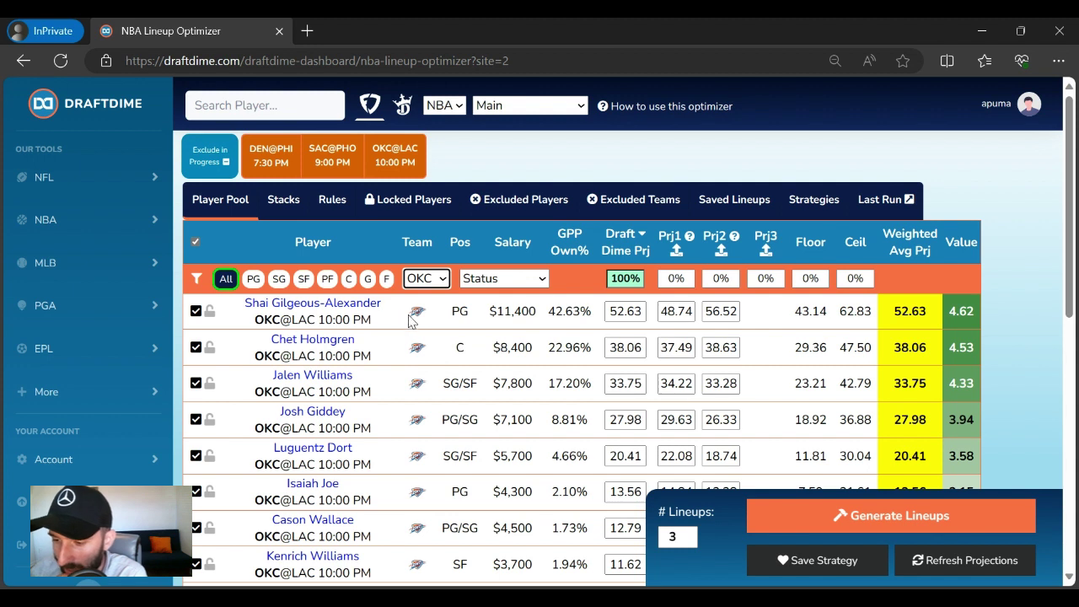
left_click_drag(496, 311, 536, 313)
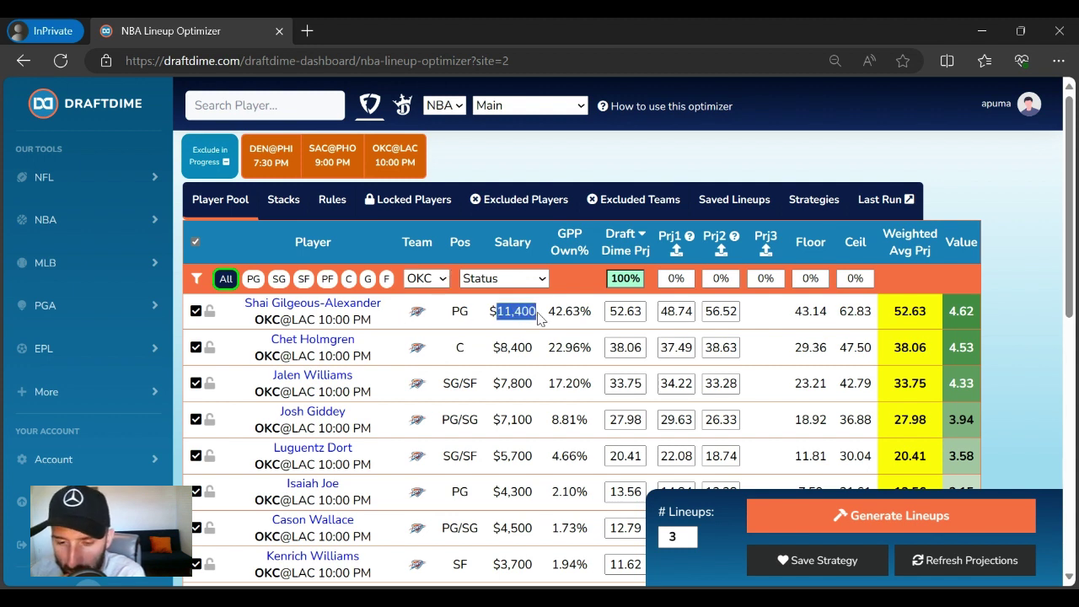
left_click(540, 318)
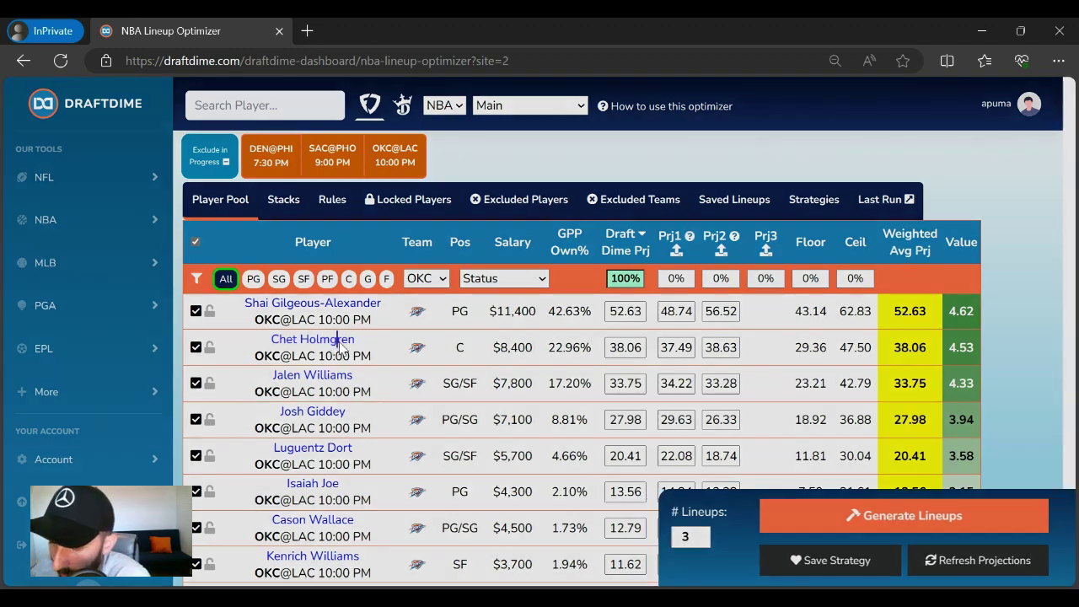
- Review Chet Holmgren's last three games, 1/11 to 1/15, on his player card and close it
left_click(339, 344)
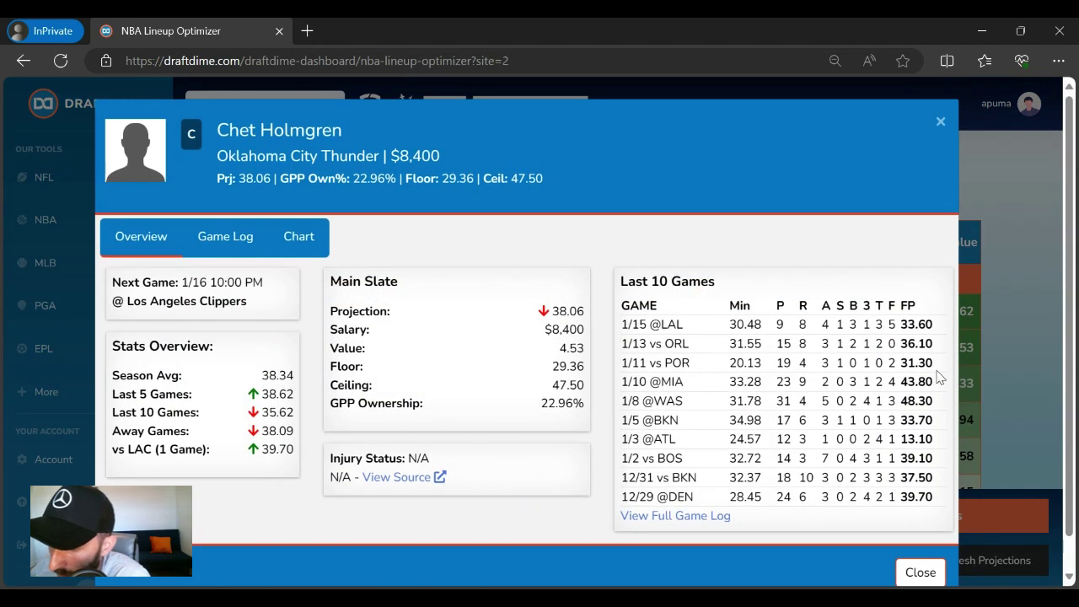
left_click_drag(940, 373, 861, 336)
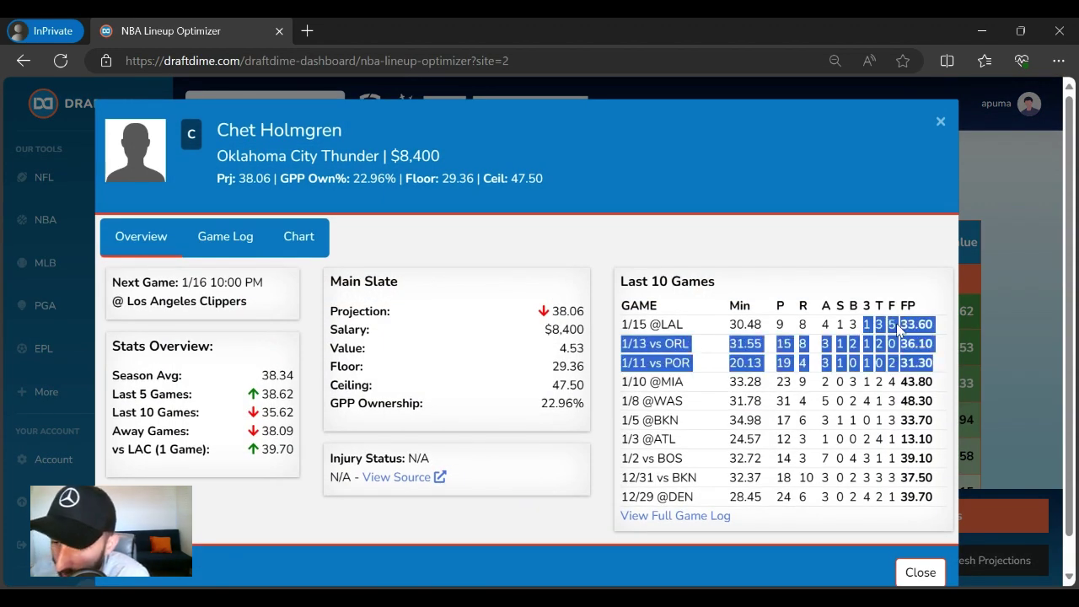
left_click(942, 123)
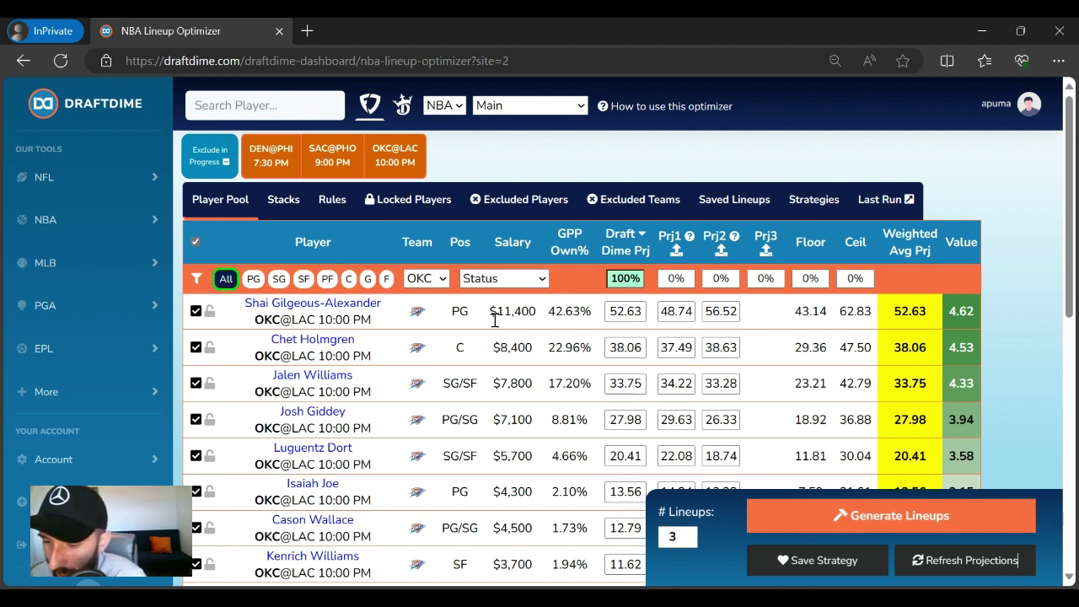
- Check Jalen Williams's salary, and review his 1/15 fantasy points and last 5 games average on his player card
left_click(470, 383)
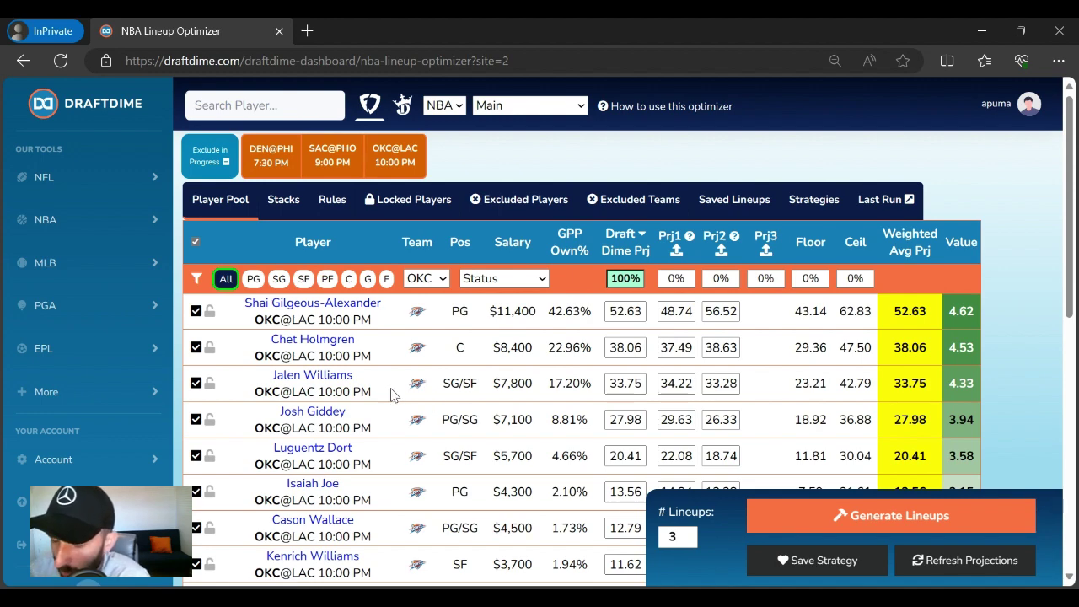
left_click_drag(493, 383, 535, 384)
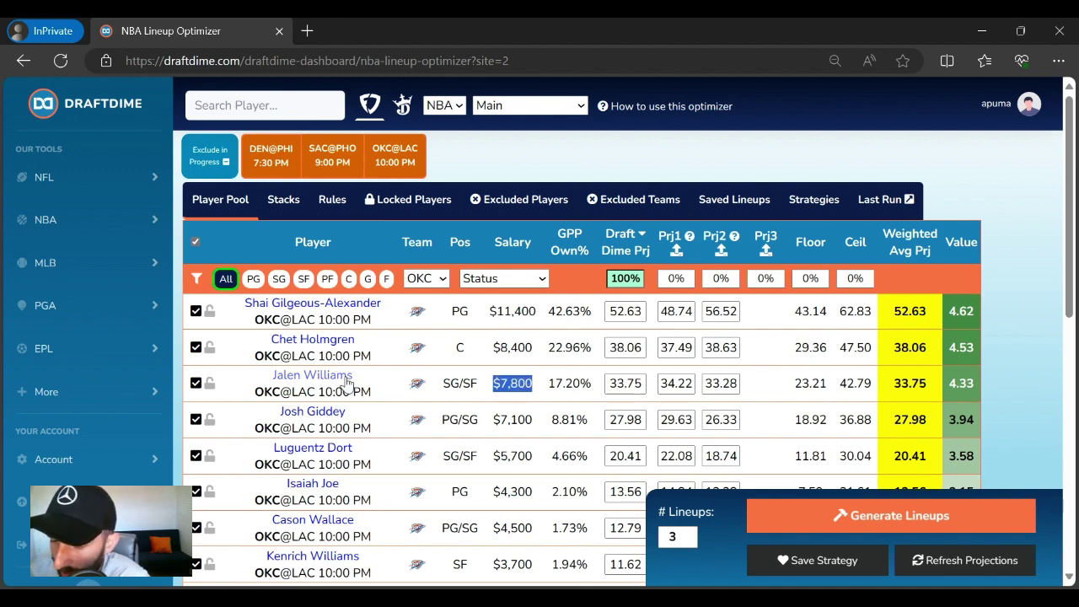
left_click(344, 376)
double_click(891, 324)
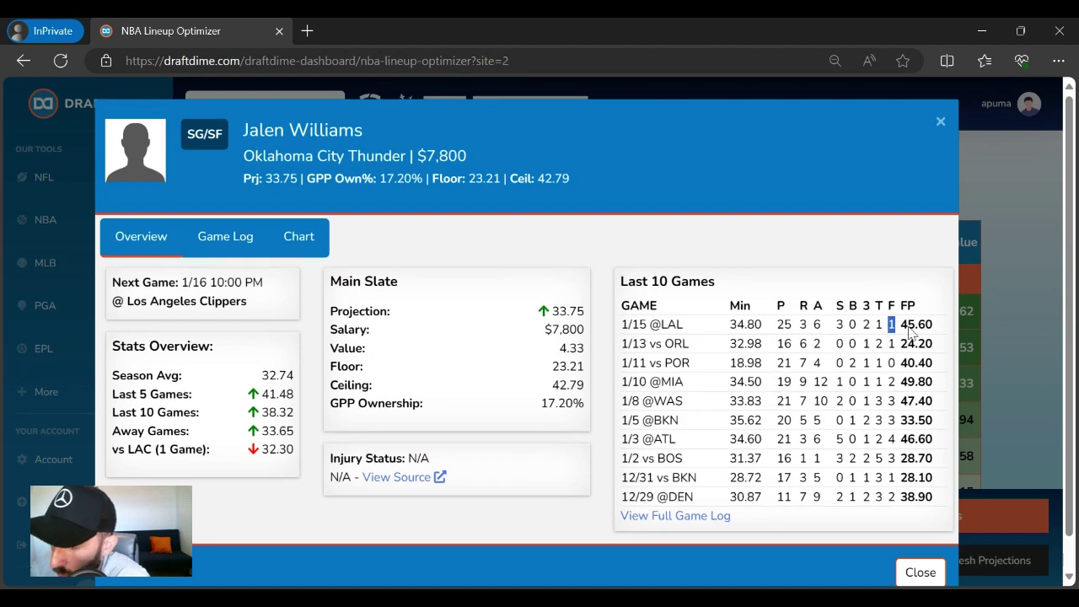
double_click(916, 323)
left_click(925, 331)
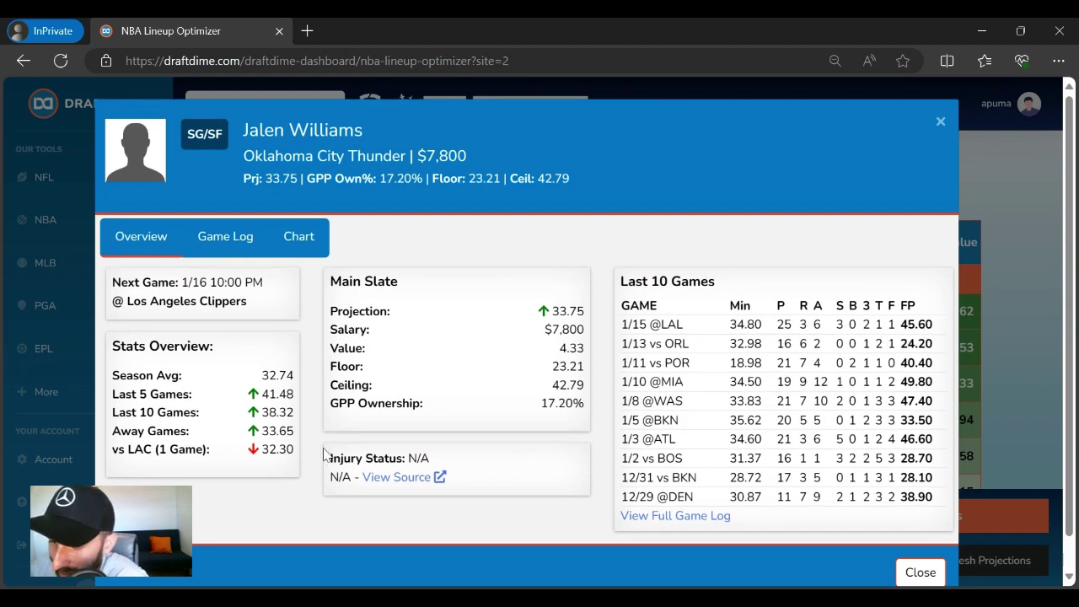
left_click_drag(260, 393, 281, 394)
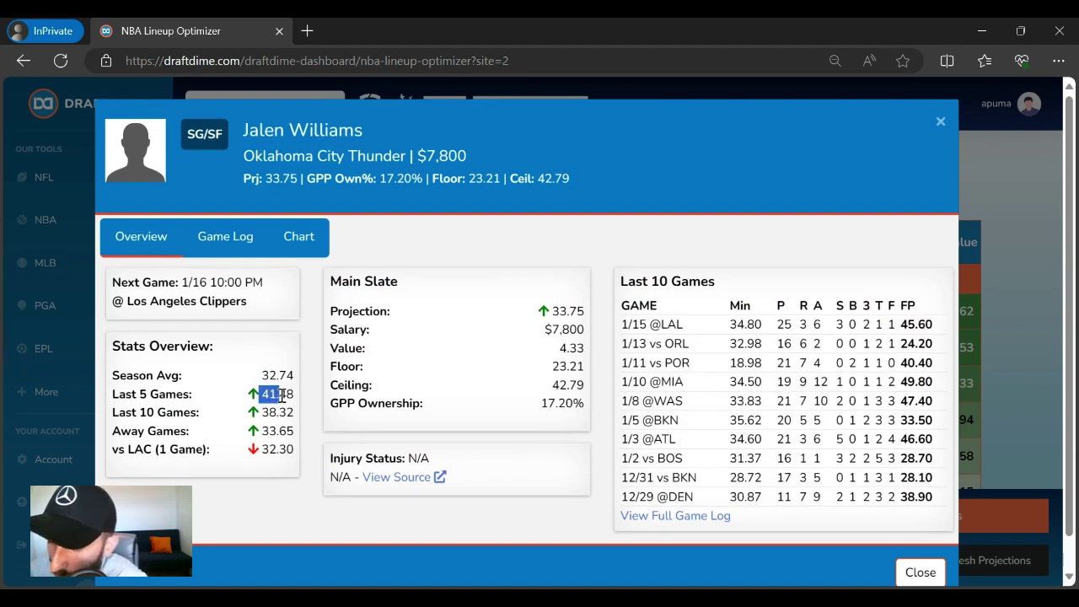
left_click(939, 122)
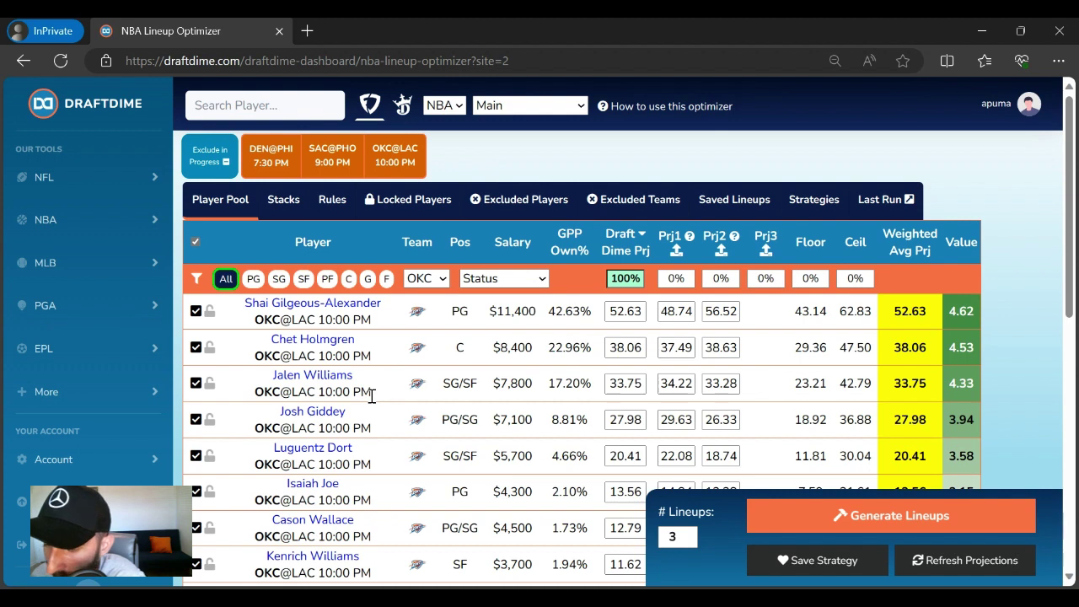
- Check Josh Giddey's salary and look through the remaining Oklahoma City players
scroll(459, 413, "down", 1)
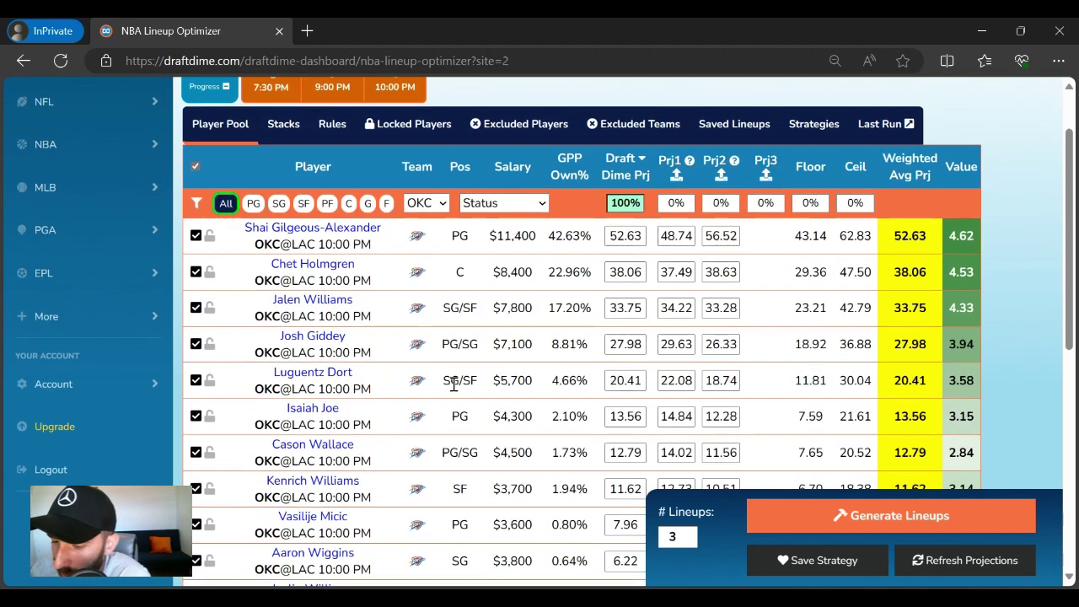
left_click_drag(492, 342, 542, 346)
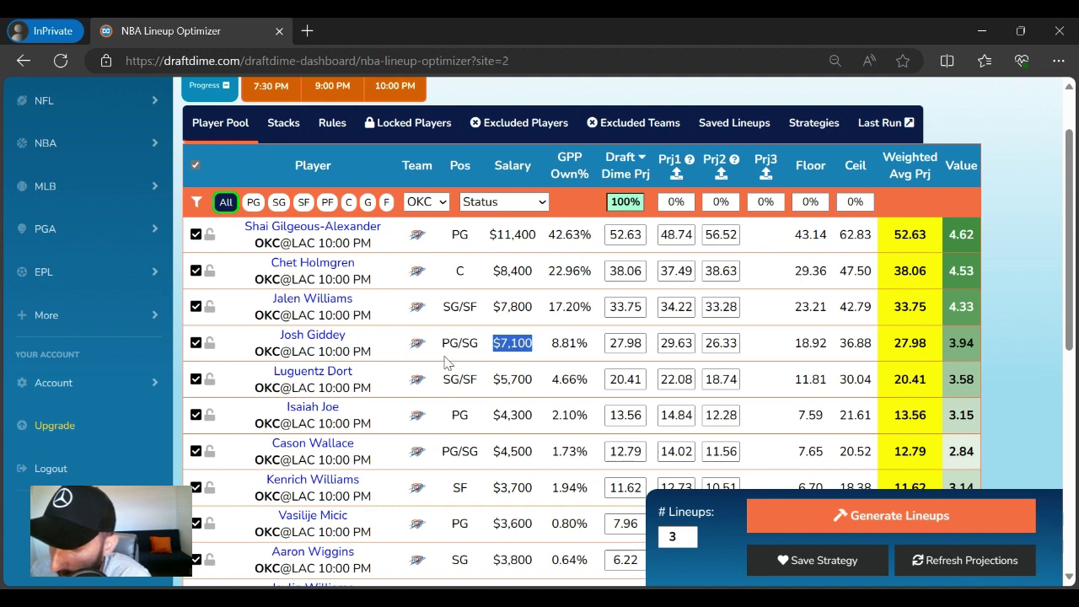
scroll(447, 361, "down", 1)
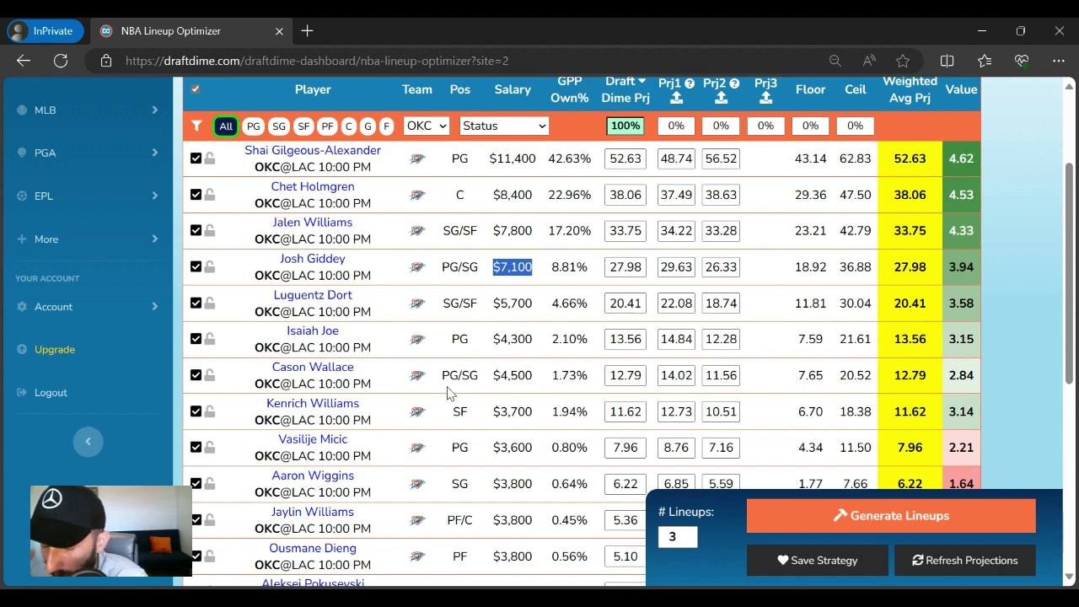
scroll(447, 393, "up", 2)
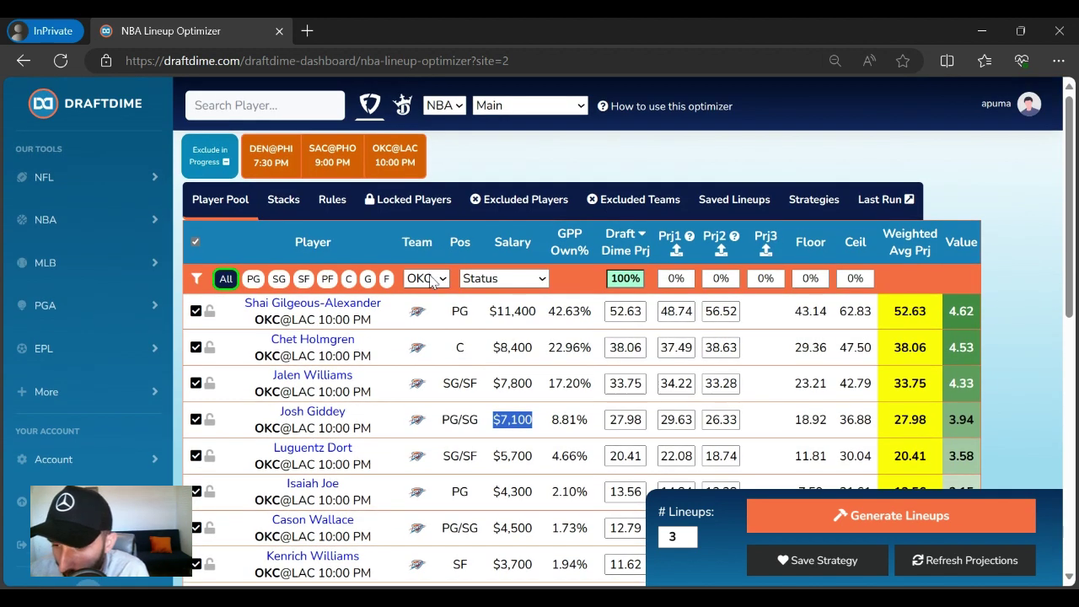
- Filter the player pool to LAC, and generate 3 lineups to review before closing the results
left_click(426, 281)
left_click(451, 346)
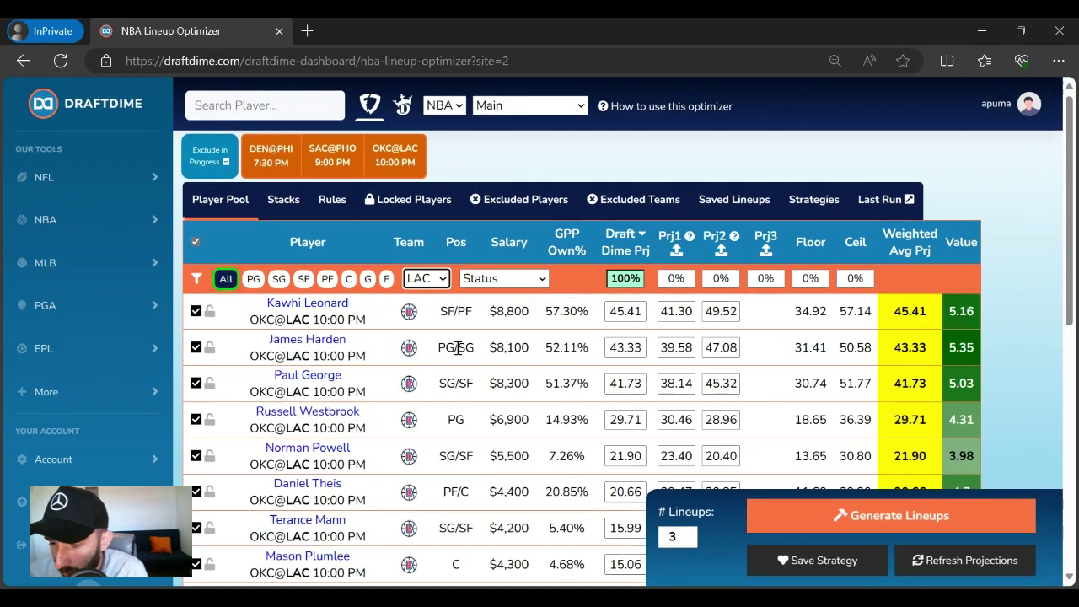
left_click(835, 515)
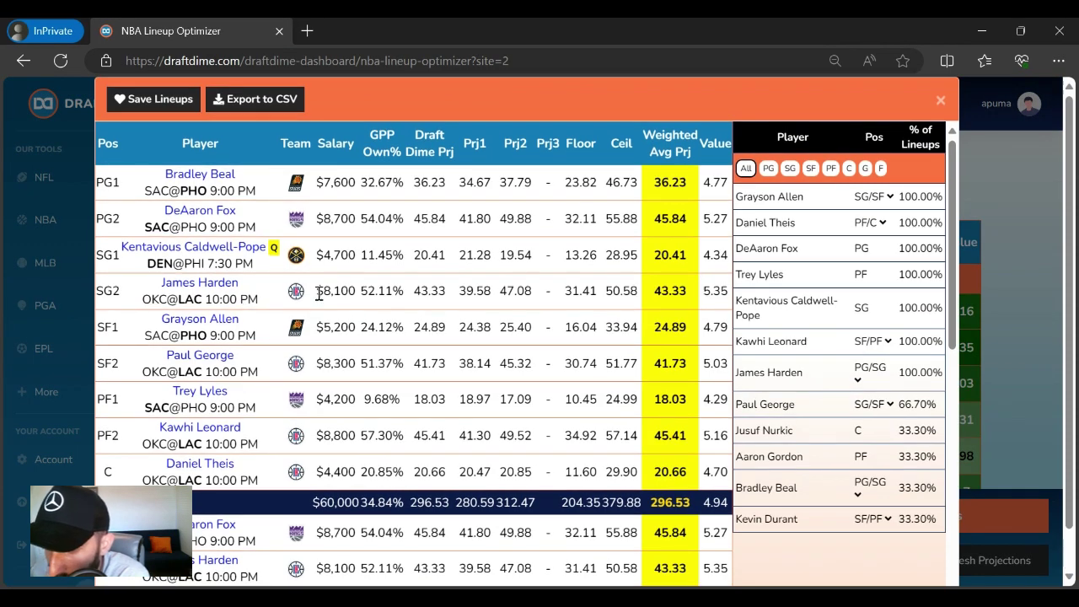
left_click(941, 99)
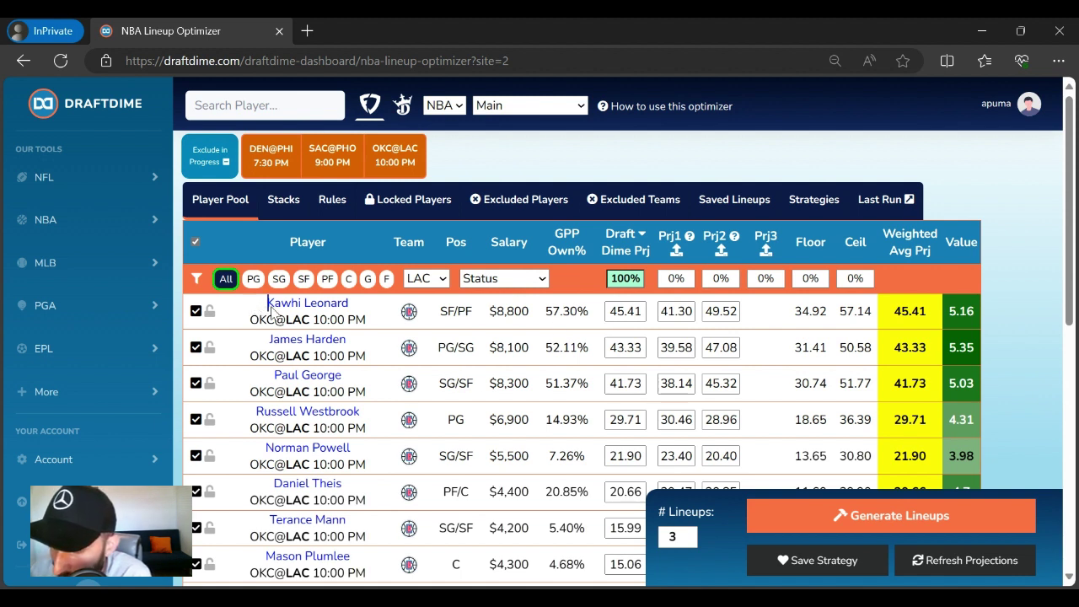
- Examine the Kawhi Leonard, James Harden and Paul George rows in the Clippers pool
left_click_drag(257, 305, 378, 385)
left_click(378, 385)
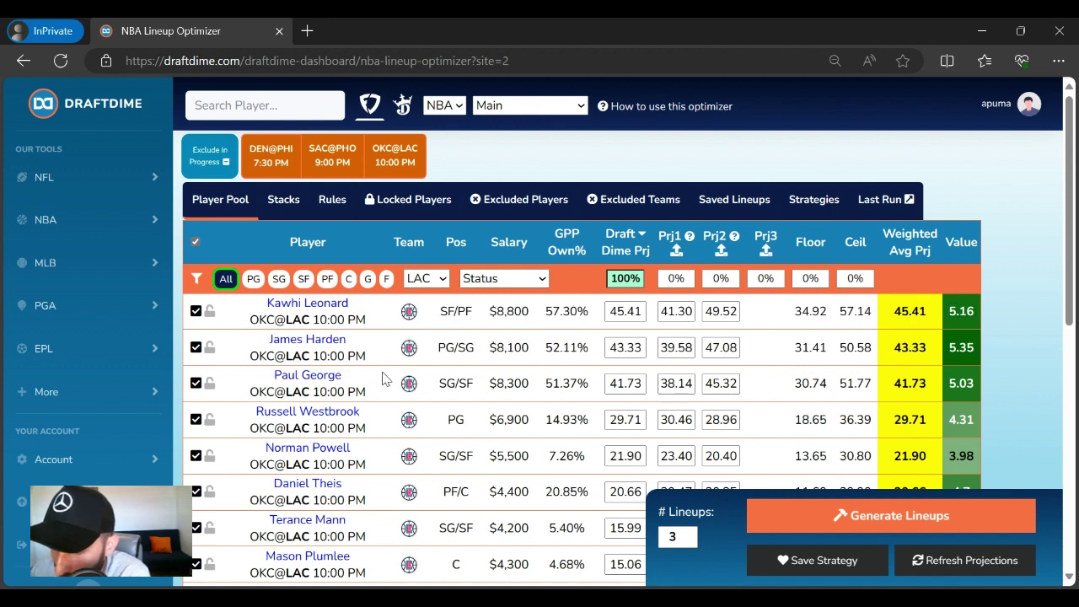
- Add a player group rule allowing at most 2 players from Kawhi Leonard, Paul George and James Harden
left_click(340, 210)
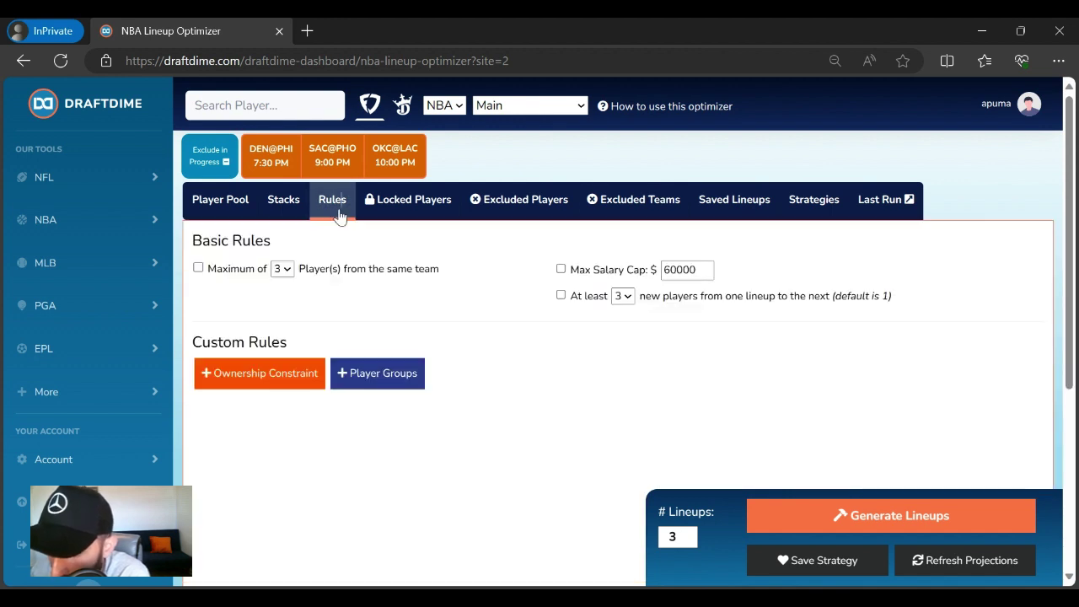
left_click(393, 381)
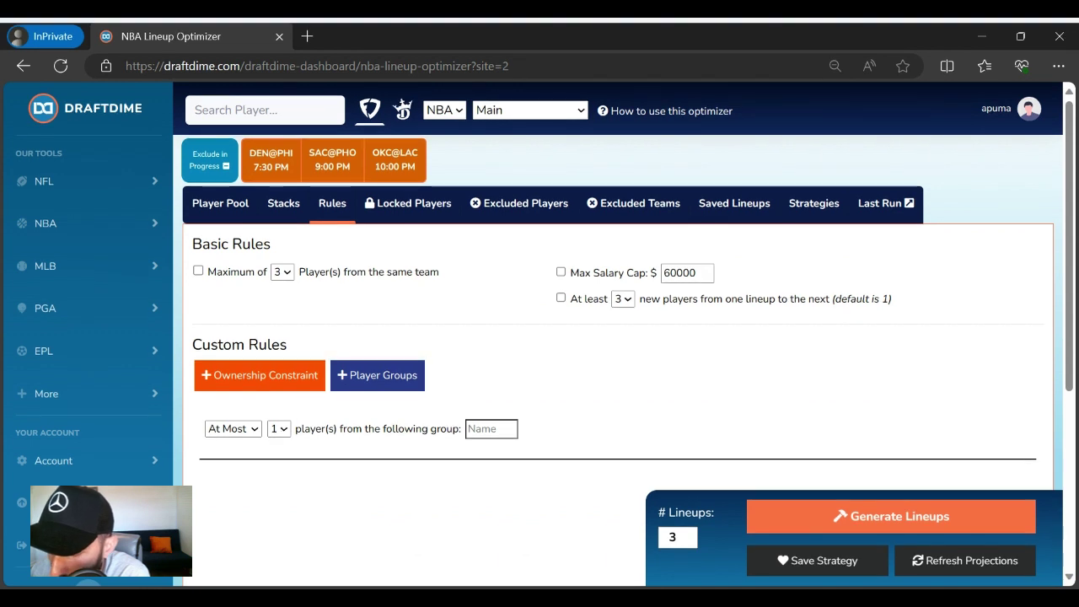
key("Down")
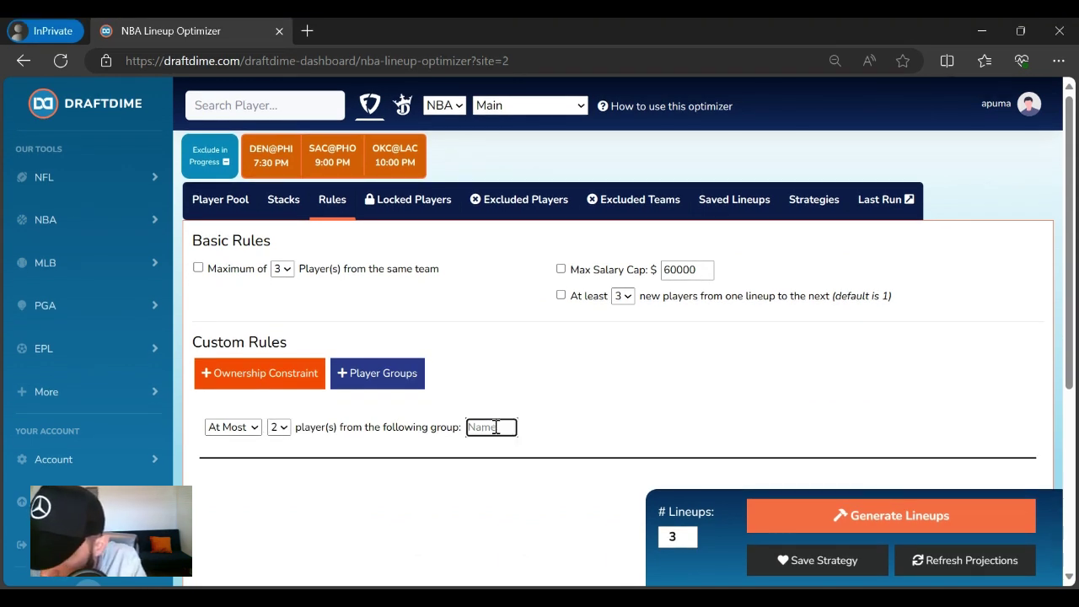
type("kawh")
left_click(314, 466)
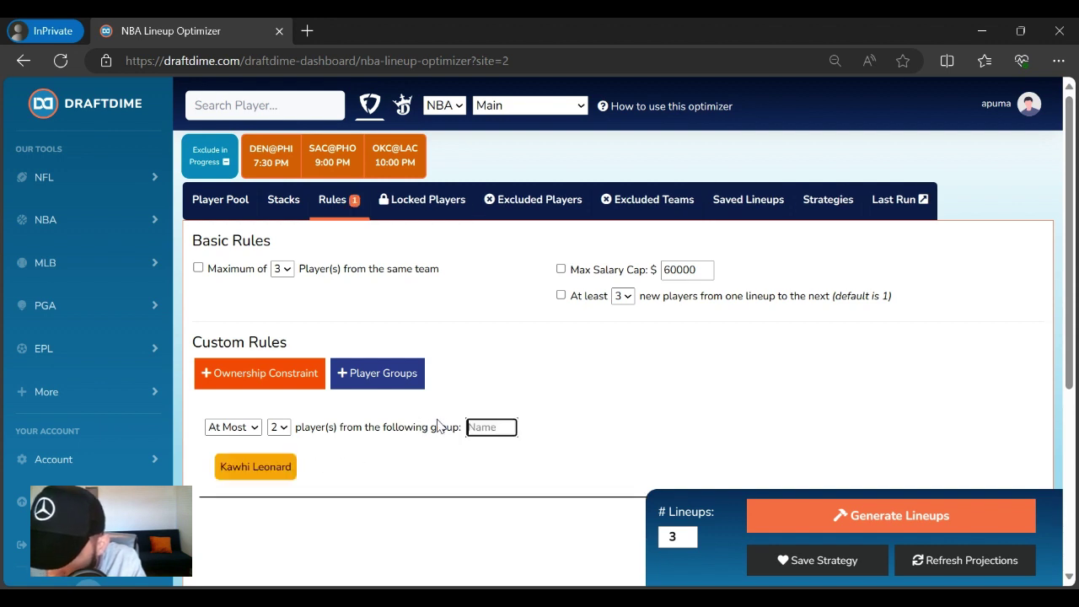
left_click(485, 425)
type("paul")
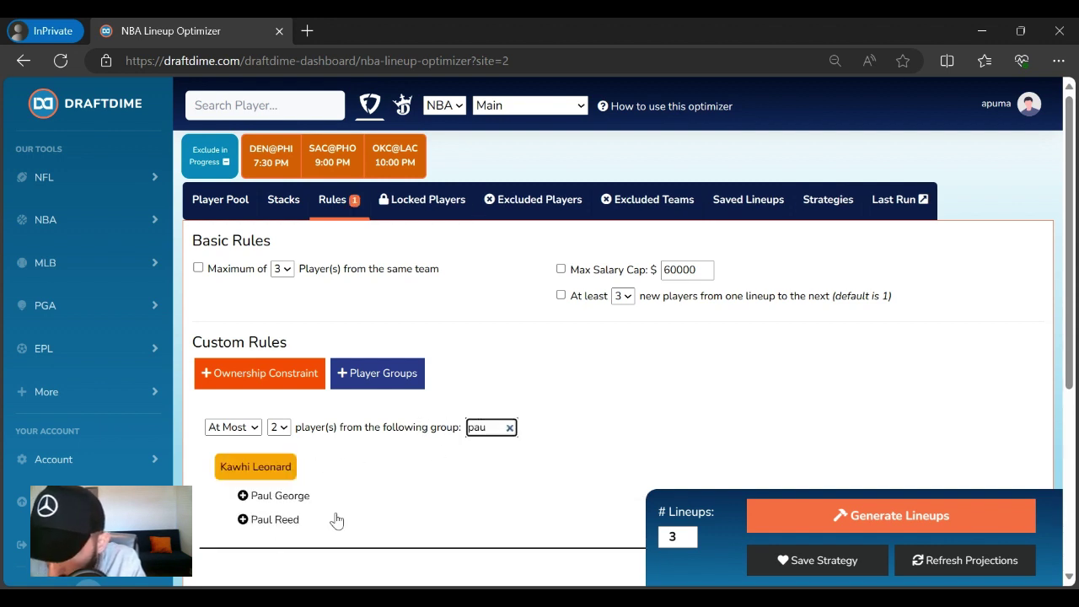
left_click(300, 497)
type("hard")
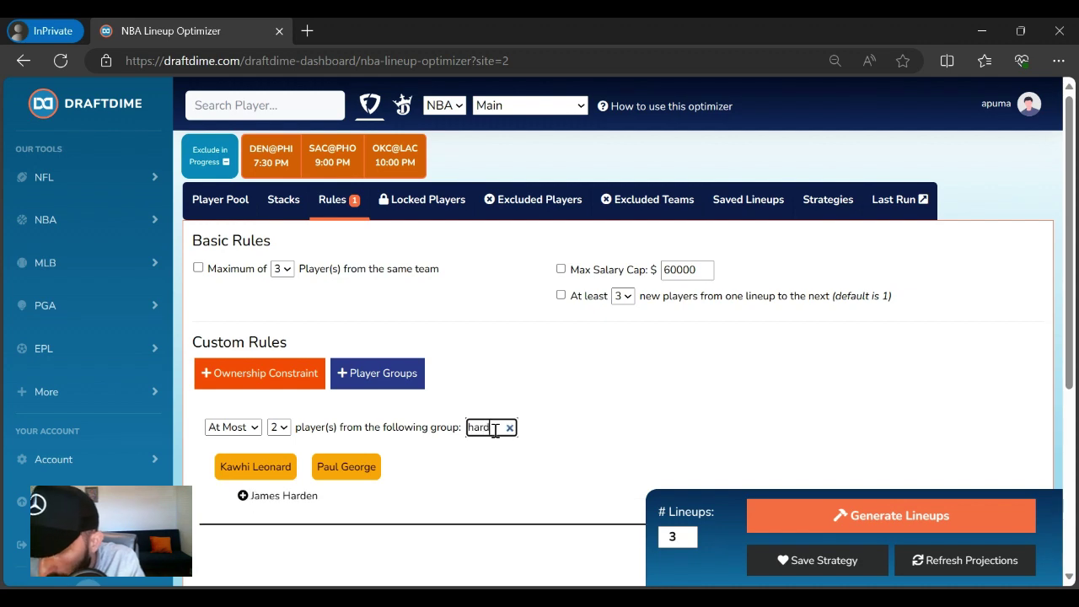
left_click(291, 502)
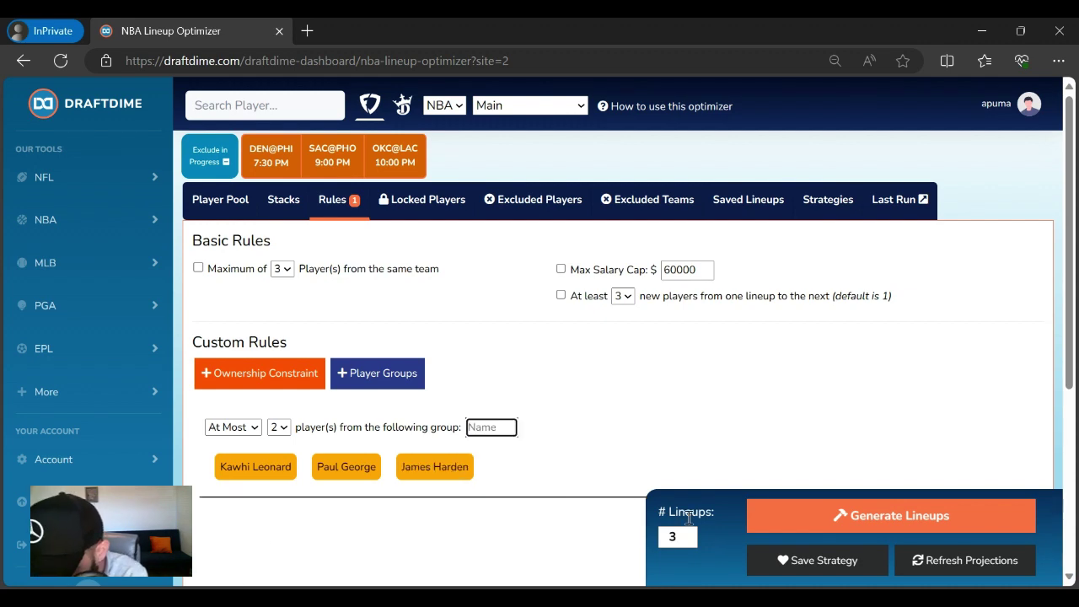
- Generate 1 lineup, check the Kawhi Leonard and James Harden picks in it, and close the results
left_click(691, 542)
left_click(691, 542)
left_click(777, 519)
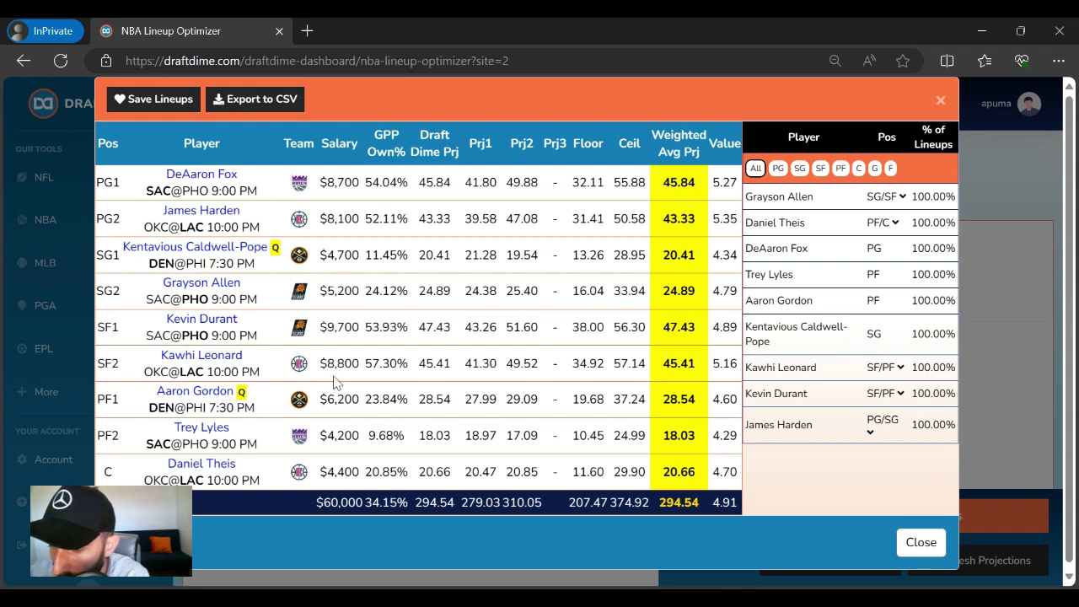
triple_click(236, 365)
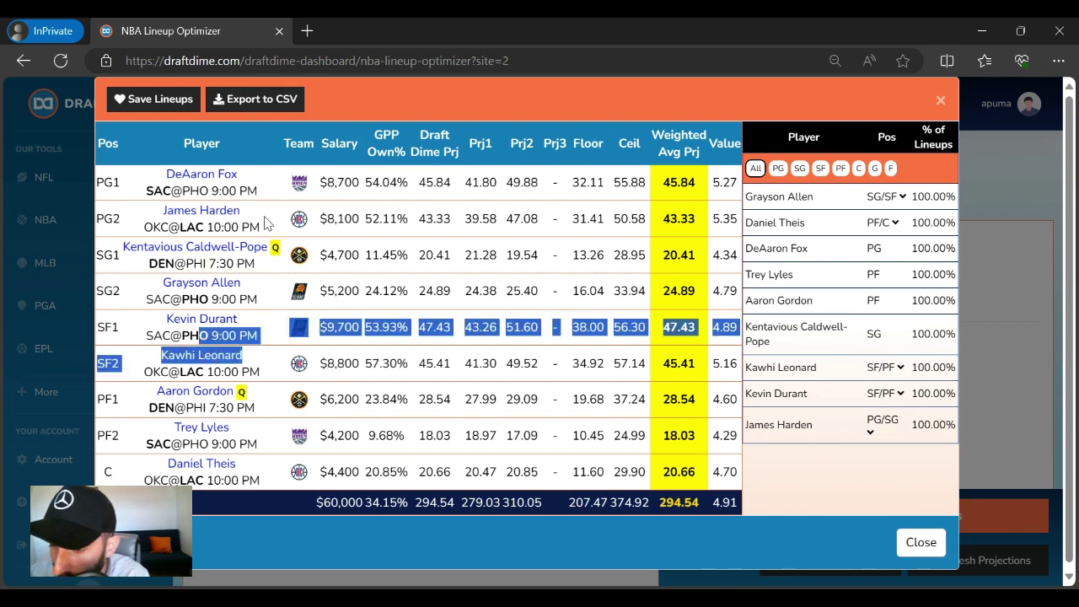
double_click(221, 211)
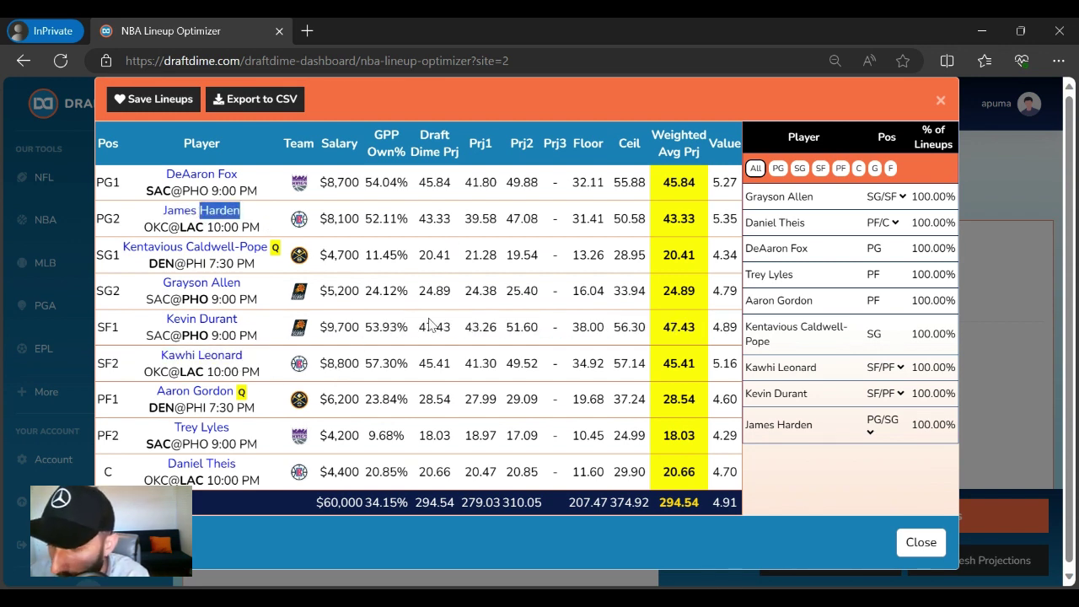
left_click(941, 102)
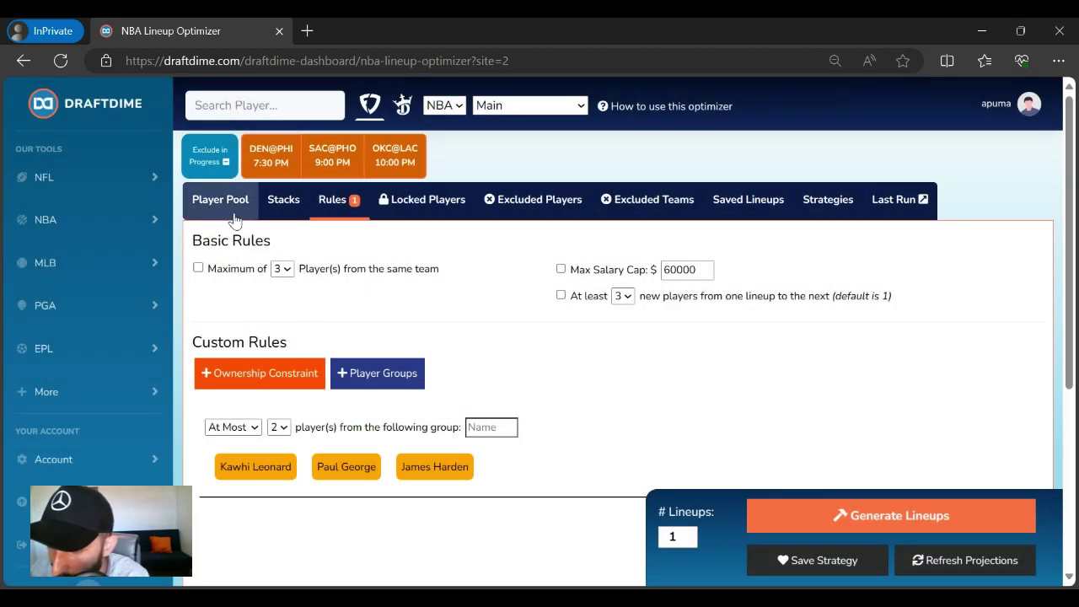
- Return to the player pool and review Kawhi Leonard's last 10 games average on his player card
left_click(222, 202)
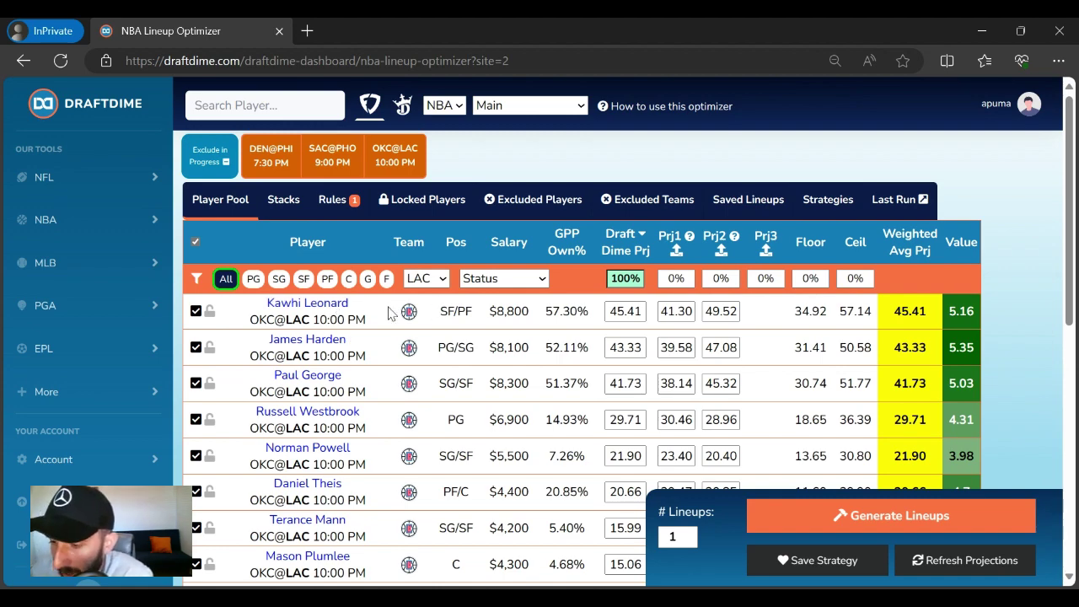
left_click(321, 303)
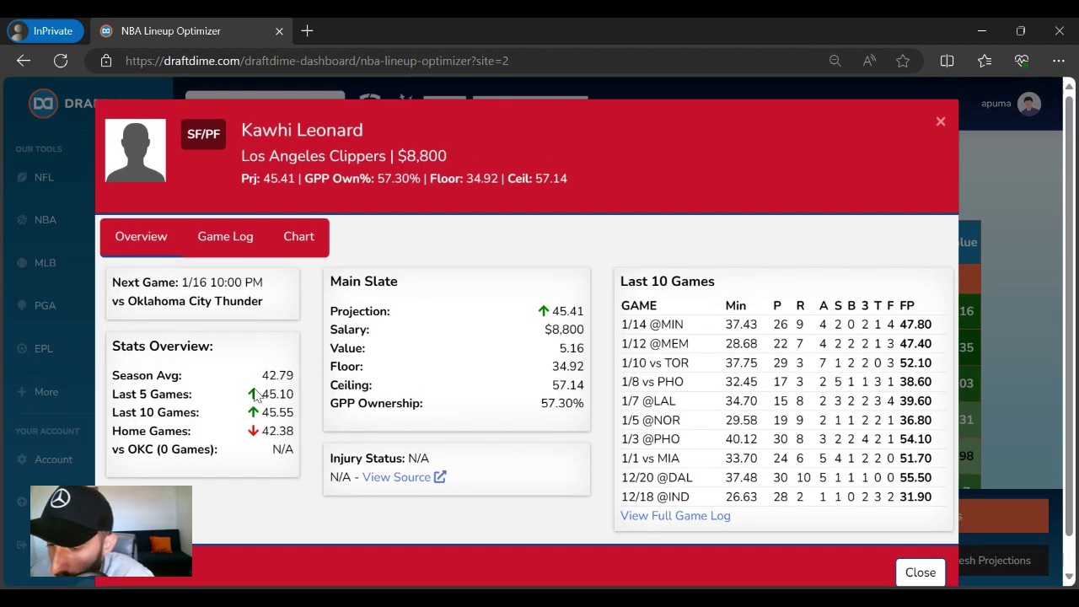
left_click_drag(269, 412, 296, 419)
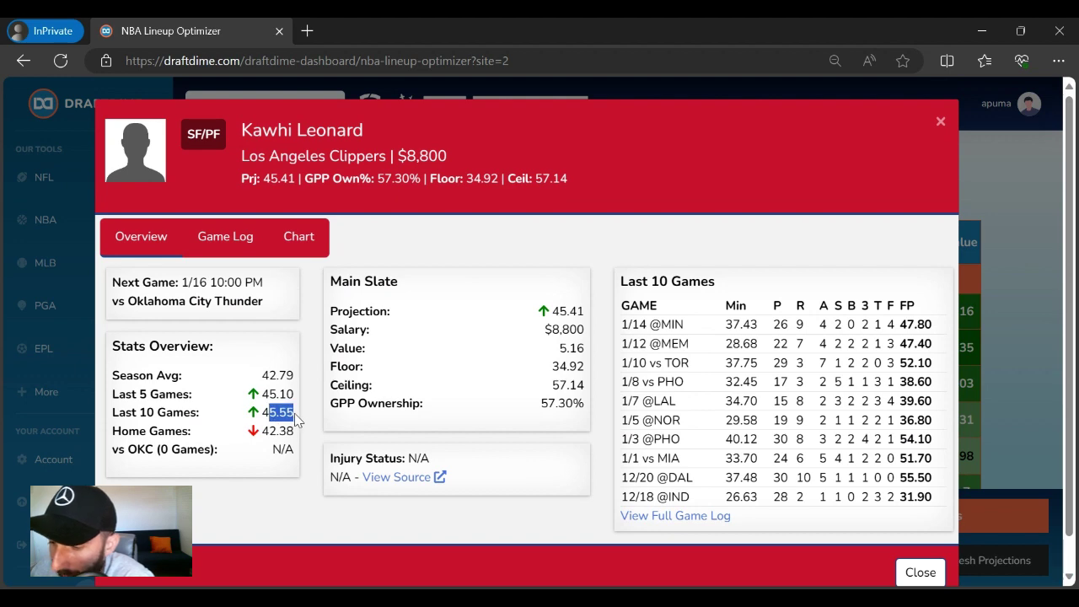
left_click(941, 121)
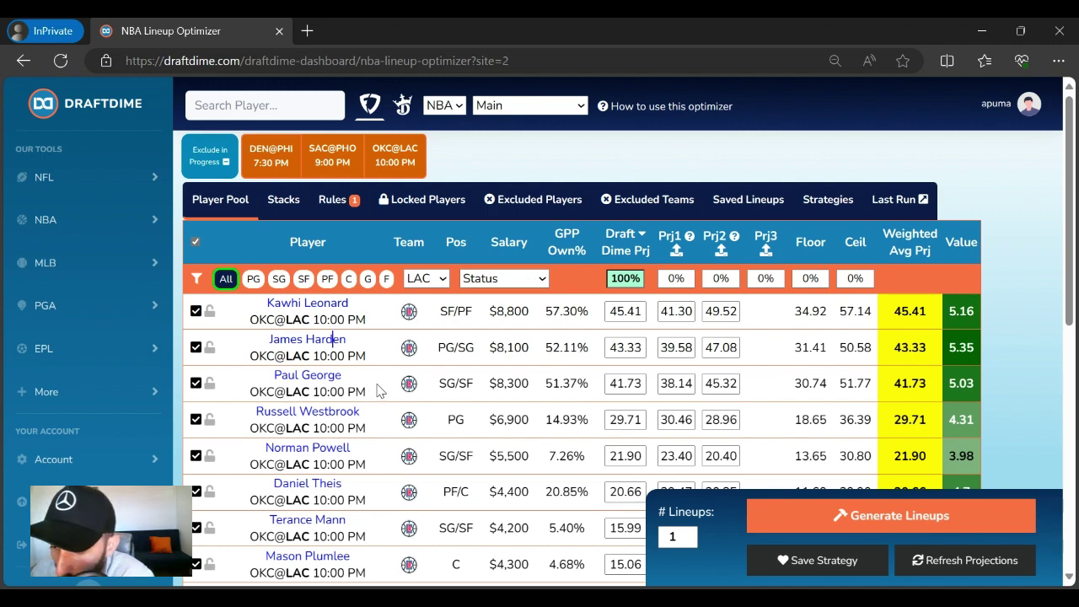
- Review Paul George's recent games and averages on his player card
left_click(314, 377)
key("Escape")
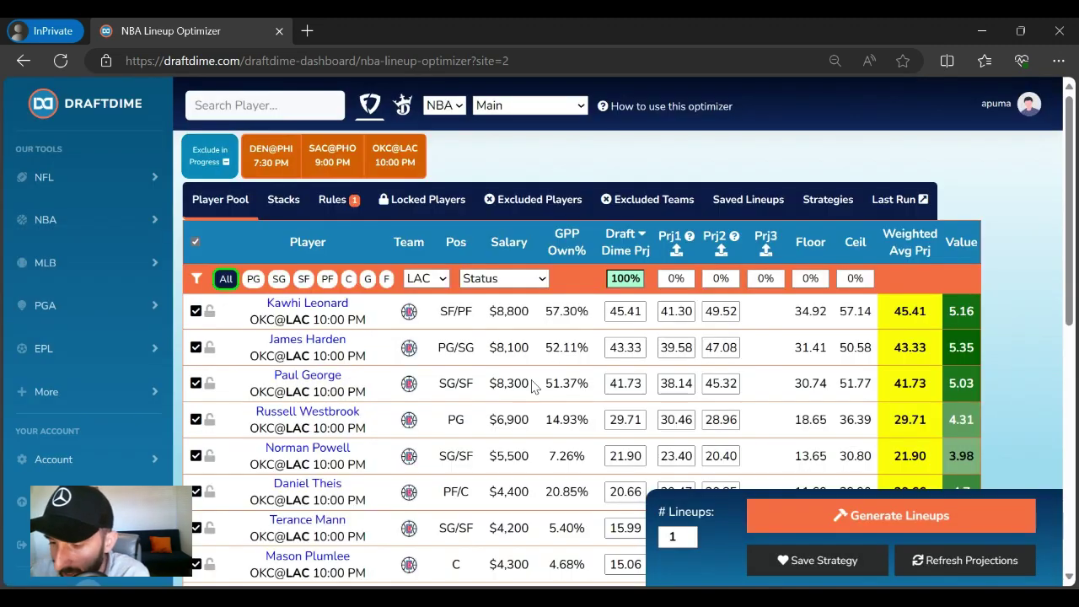
left_click(327, 379)
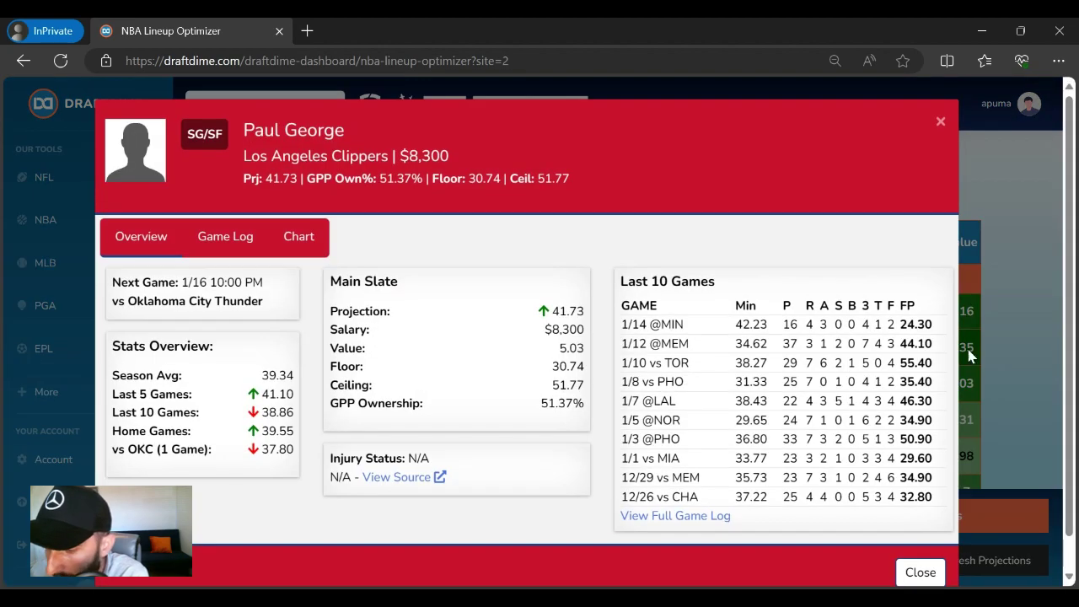
key("Escape")
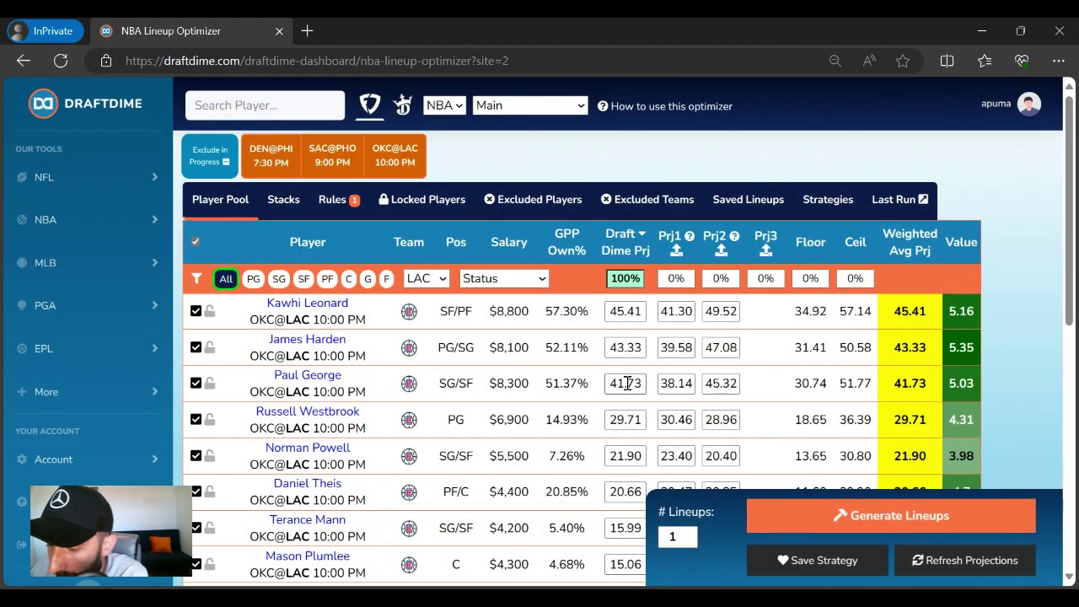
- Check Russell Westbrook's salary, and review his 1/14 minutes and fantasy points on his player card
scroll(477, 409, "down", 1)
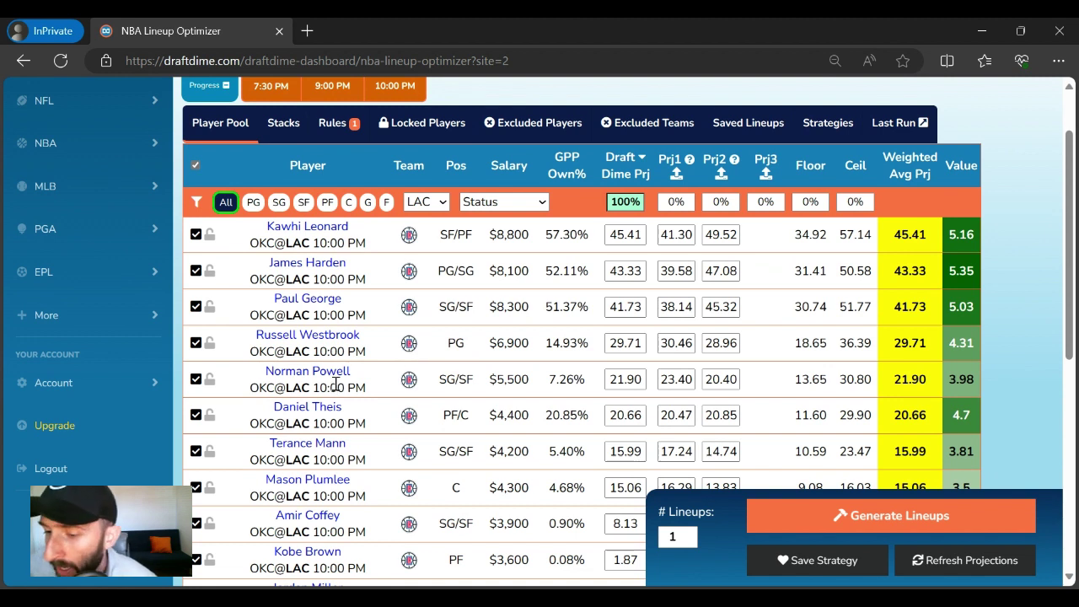
left_click_drag(253, 334, 378, 341)
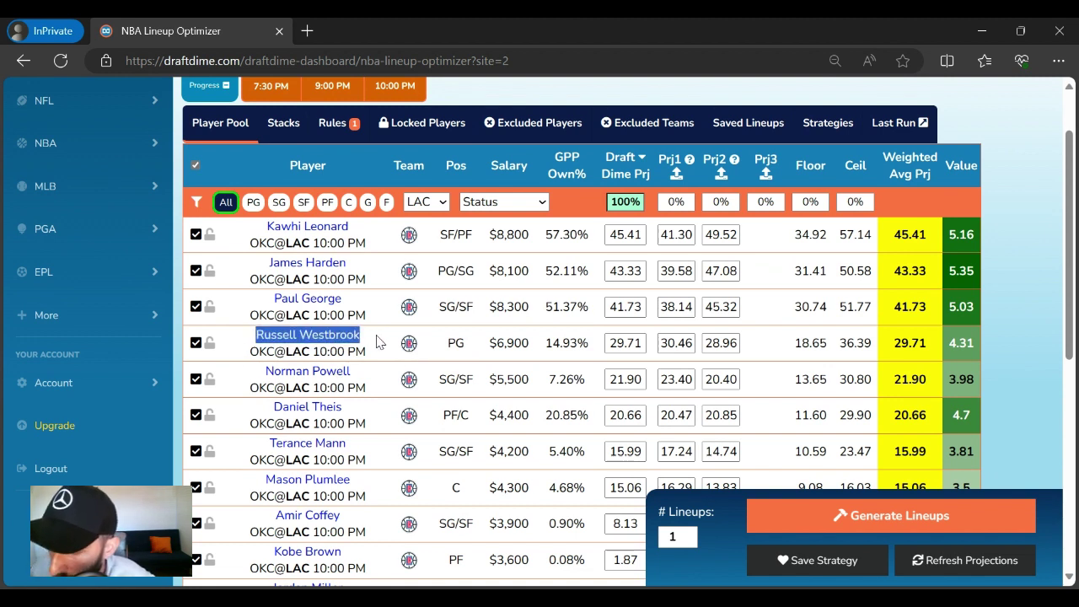
left_click(491, 341)
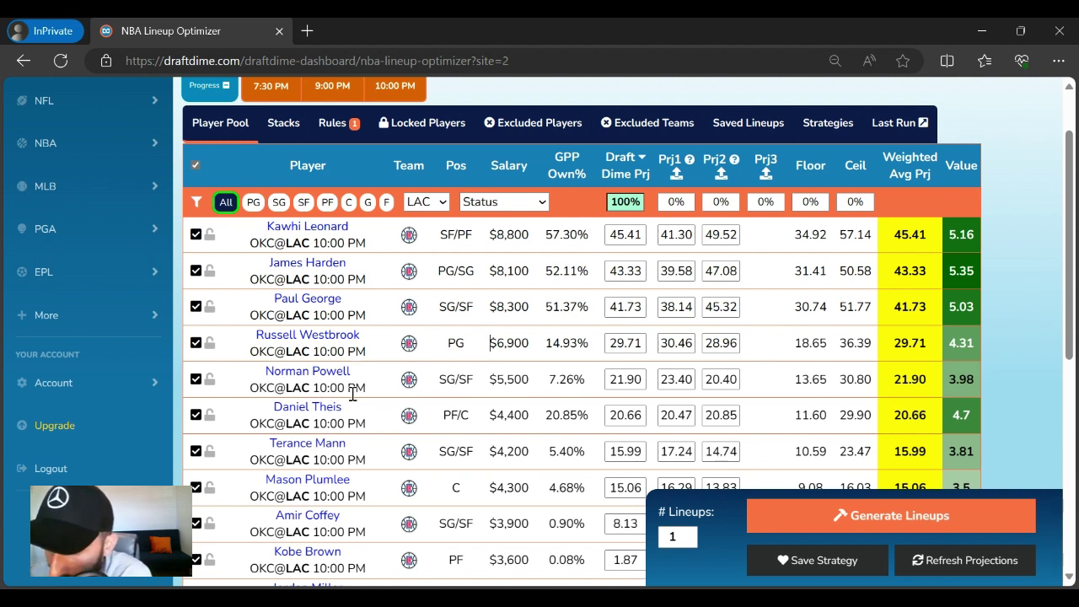
left_click(311, 337)
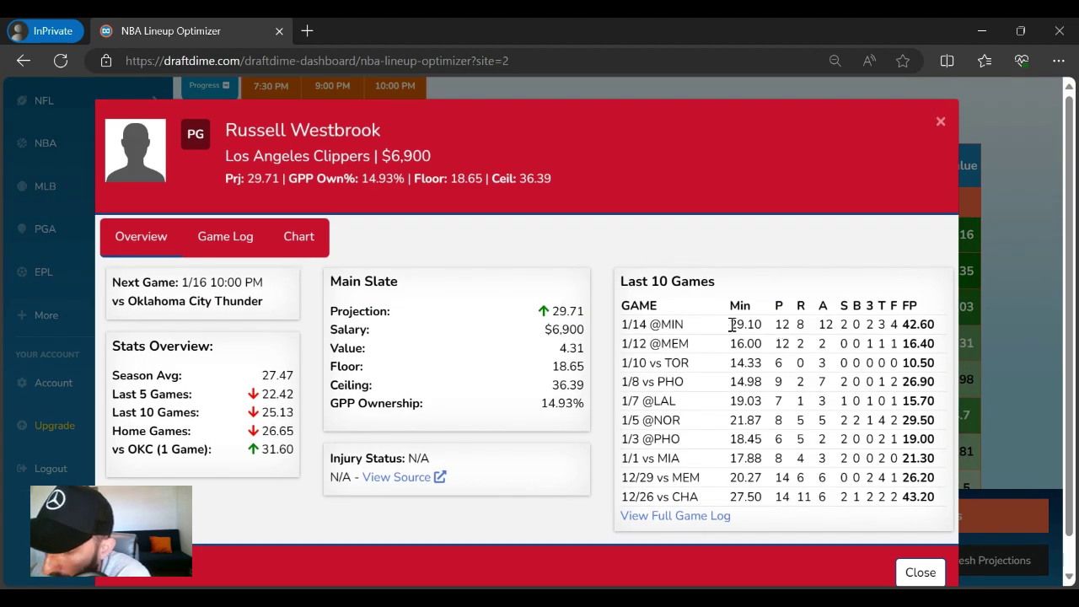
left_click_drag(731, 325, 762, 329)
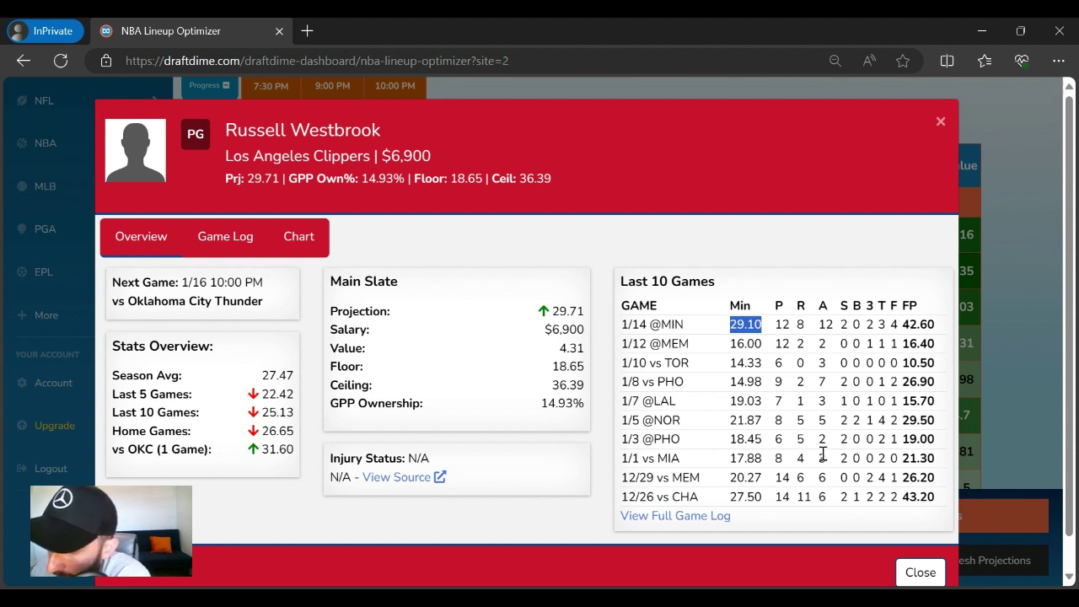
left_click_drag(900, 324, 934, 329)
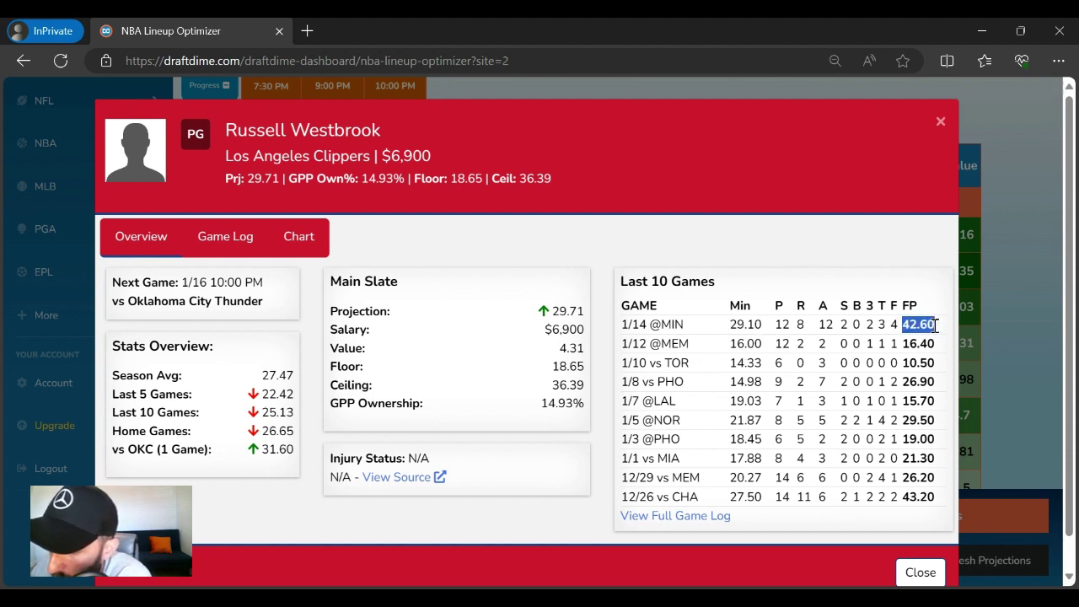
left_click(941, 295)
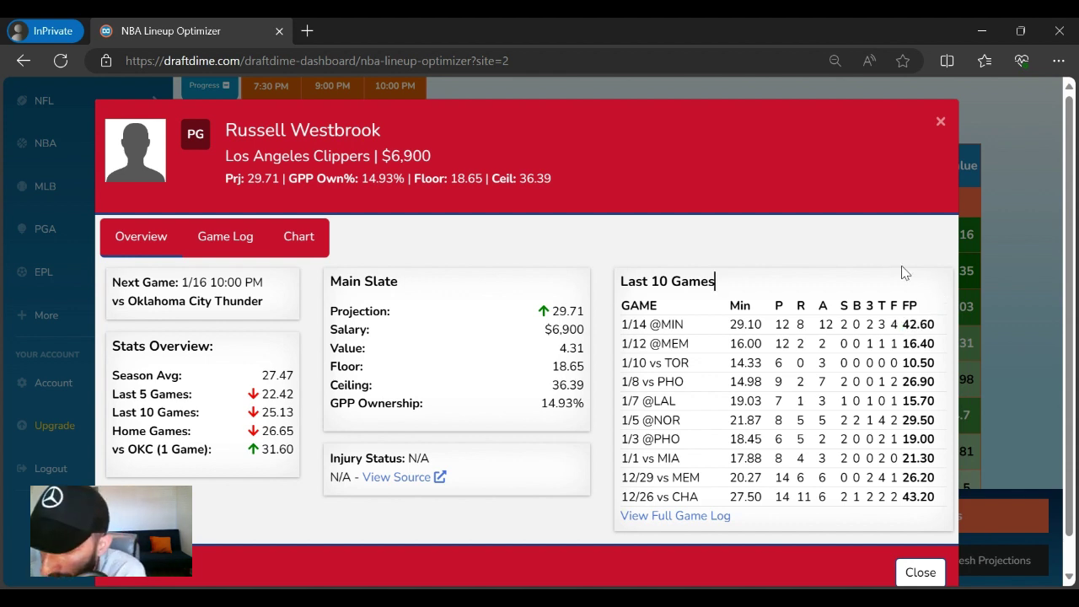
left_click(940, 122)
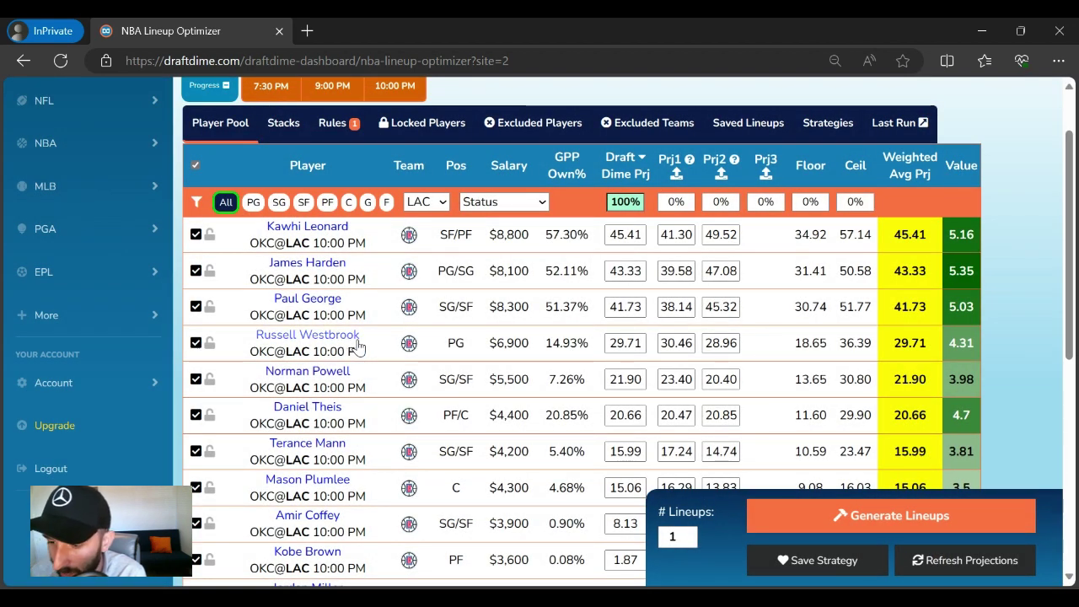
- Check Norman Powell's salary in the Clippers pool
scroll(327, 348, "down", 1)
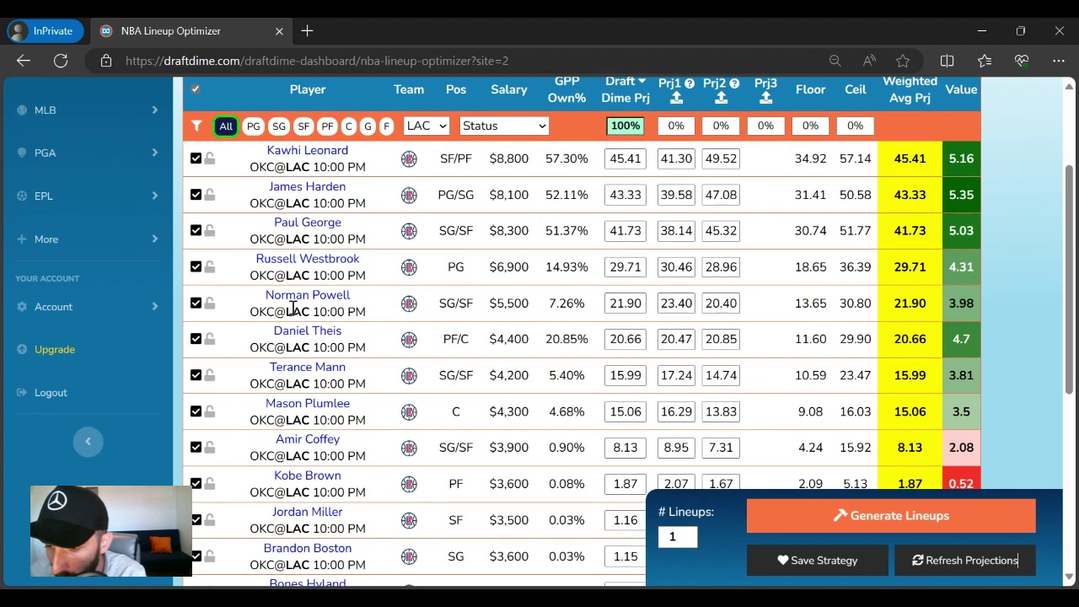
left_click_drag(488, 303, 538, 306)
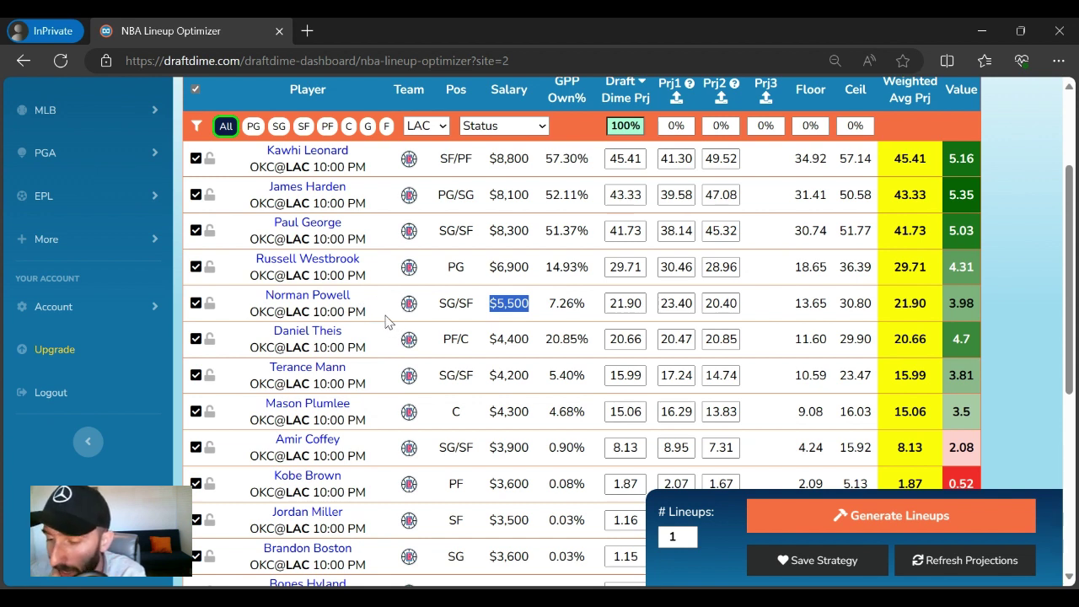
left_click(493, 339)
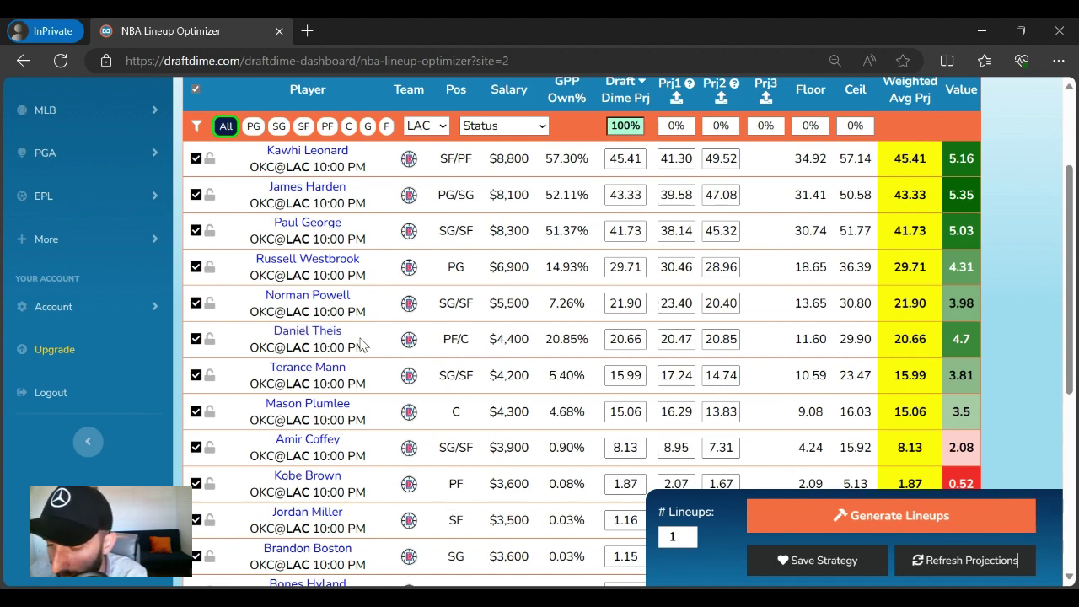
- Review Daniel Theis's minutes and fantasy points for the 1/14 and 1/12 games on his player card
left_click(313, 330)
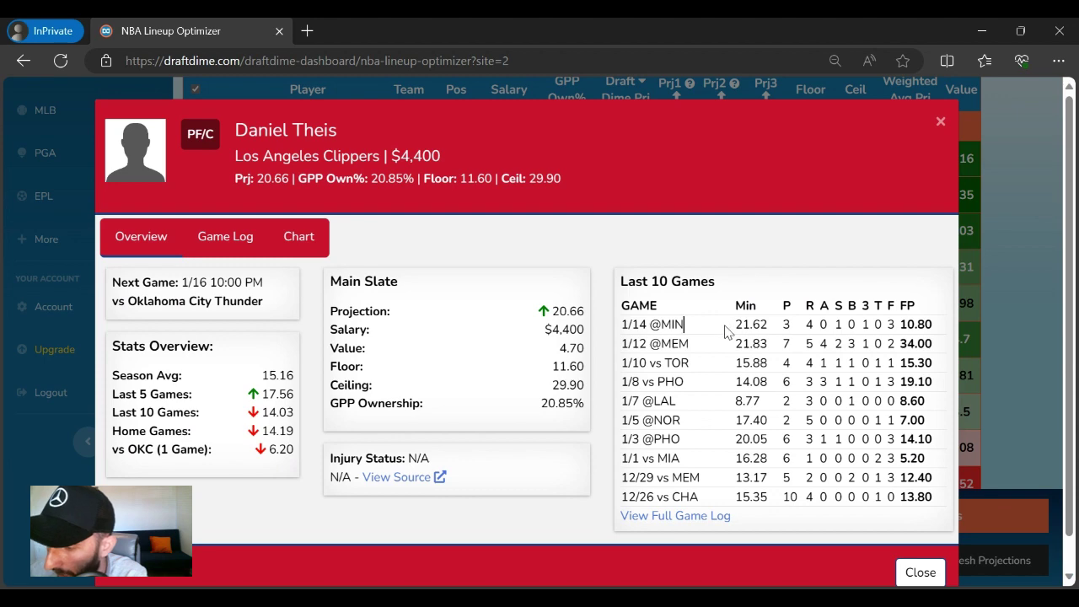
left_click_drag(732, 325, 800, 327)
left_click_drag(898, 325, 943, 345)
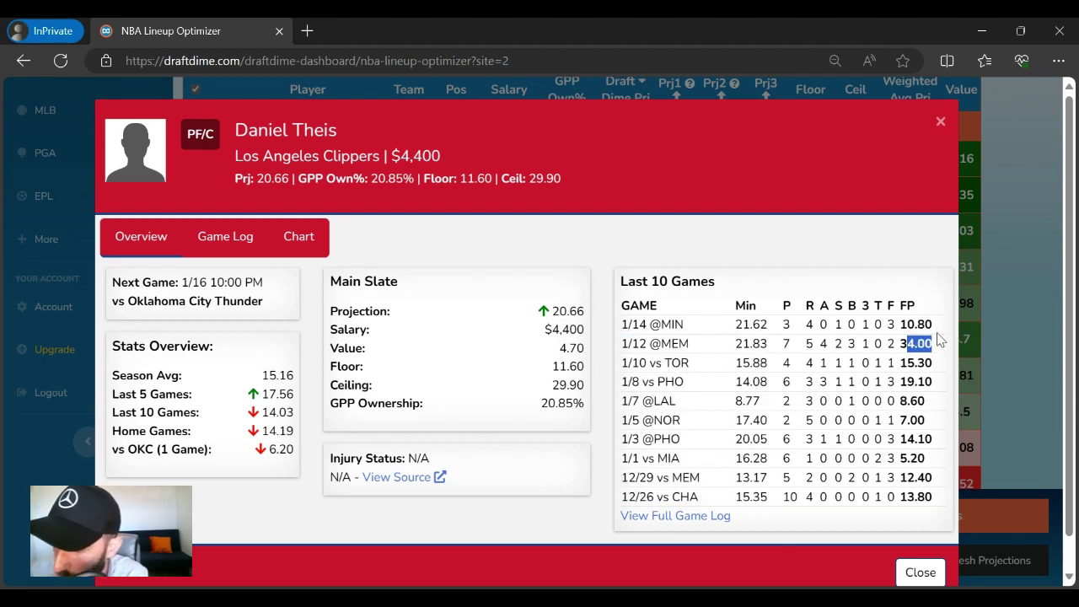
left_click_drag(736, 343, 768, 344)
left_click(942, 123)
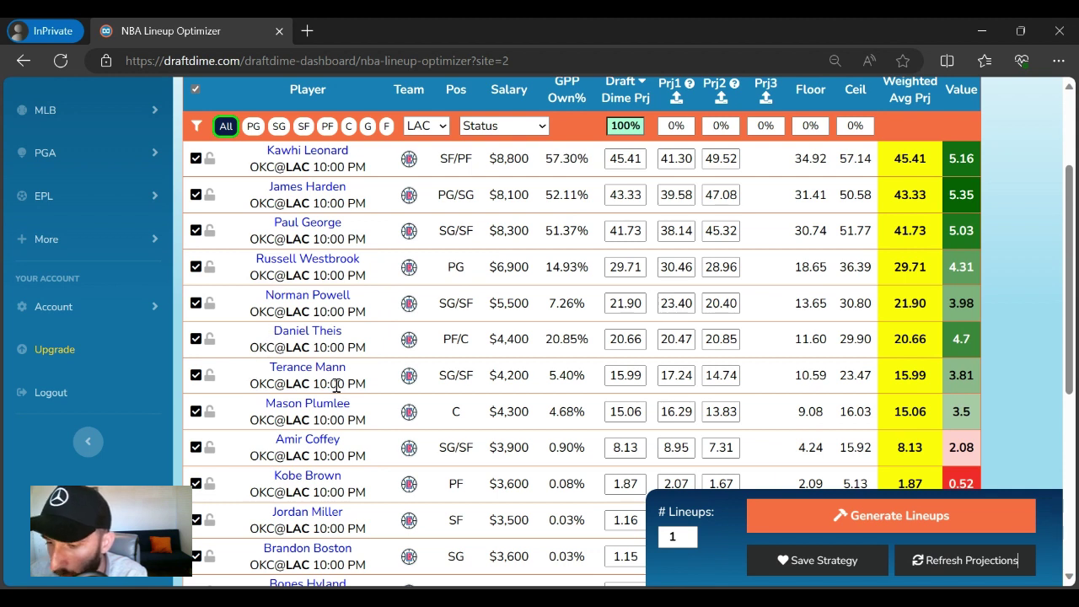
- Try excluding Daniel Theis and locking Mason Plumlee in the Clippers pool
left_click(195, 340)
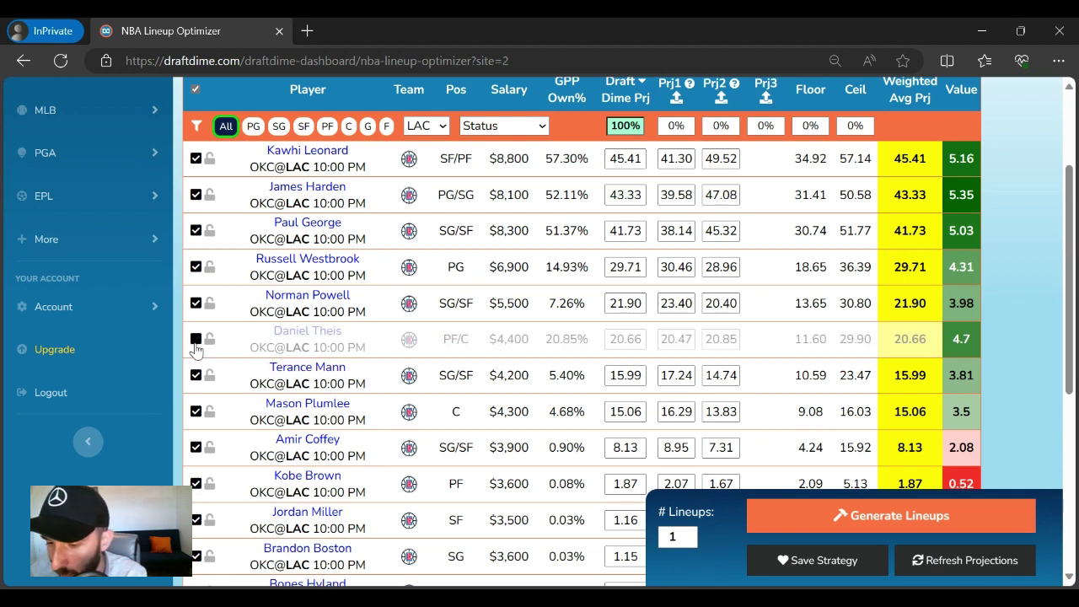
left_click(195, 341)
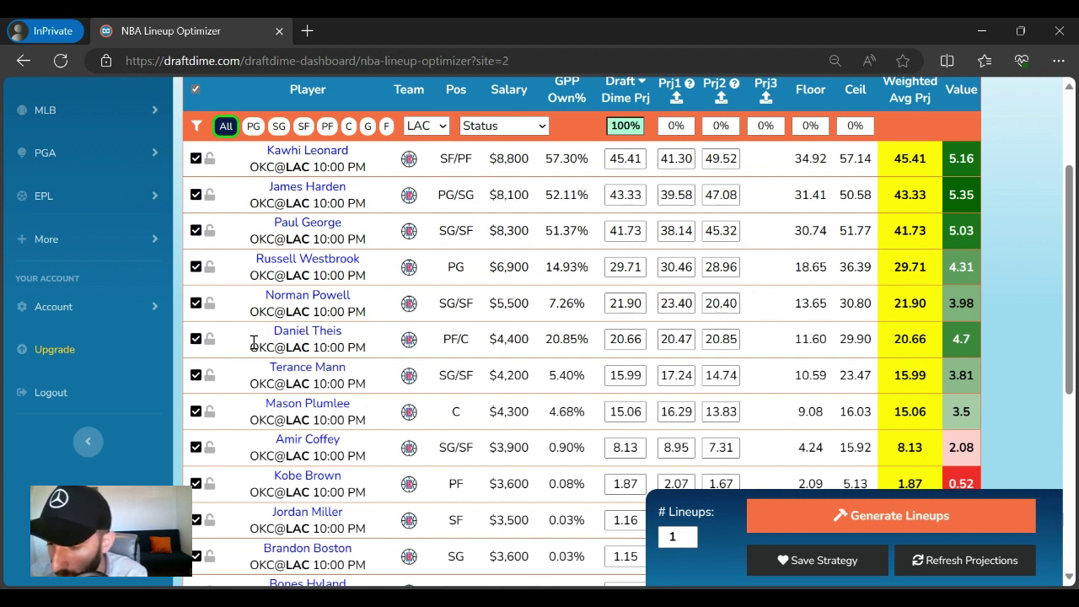
left_click(196, 340)
left_click(210, 412)
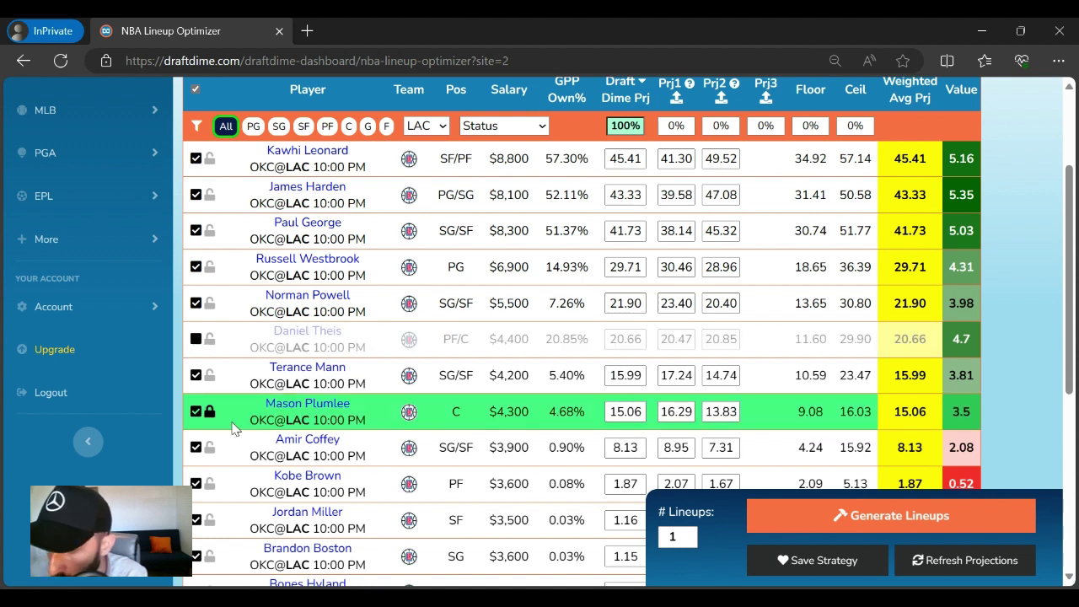
left_click(319, 396)
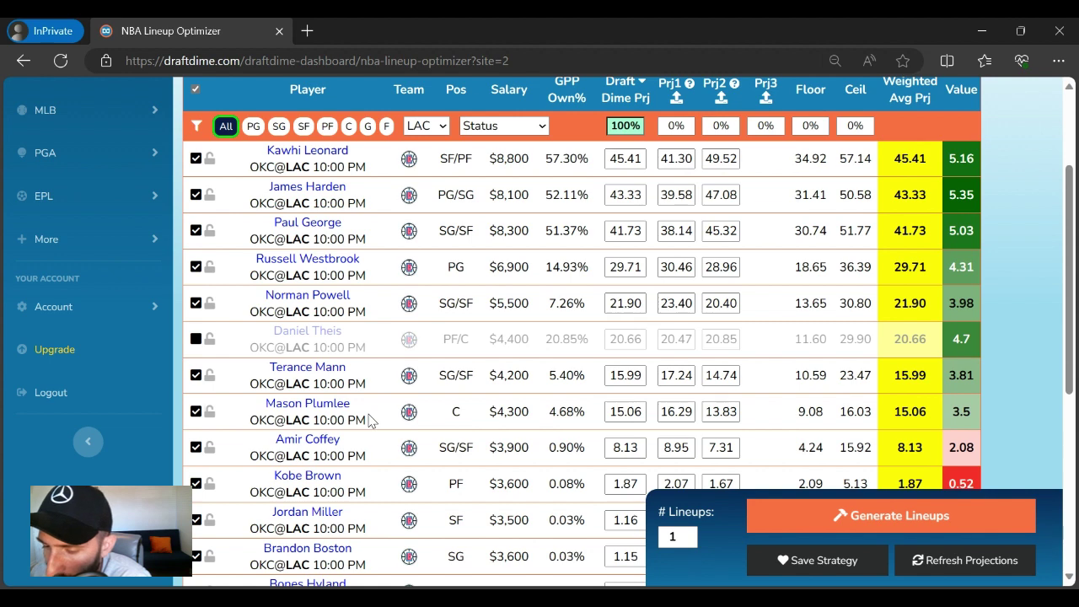
- Reset the optimizer to the full player pool without the team filter or custom rule, and generate 1 lineup
scroll(342, 400, "down", 1)
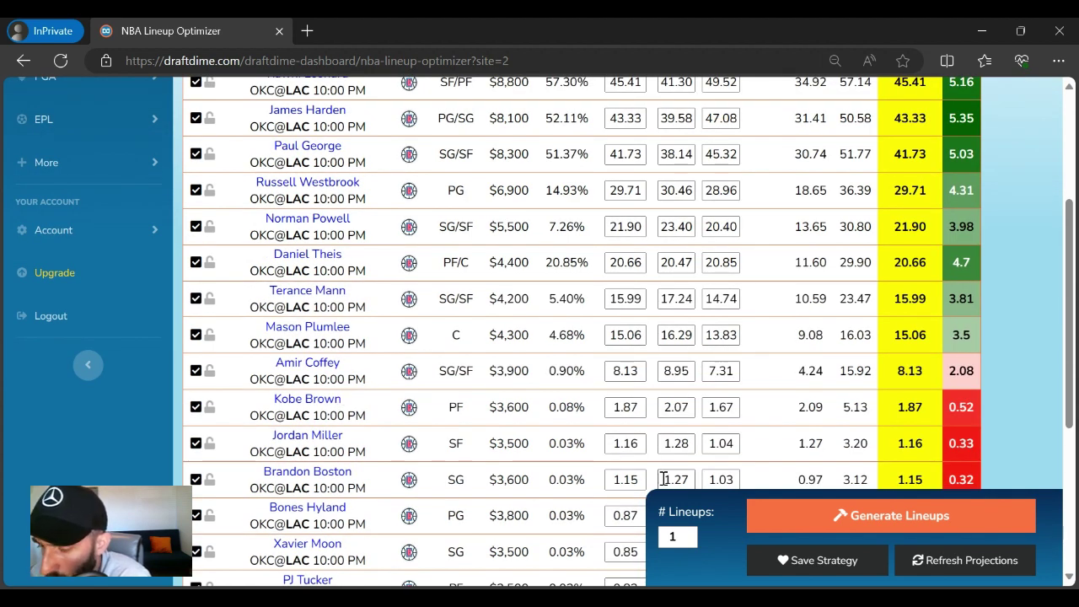
scroll(572, 429, "up", 1)
scroll(572, 429, "up", 2)
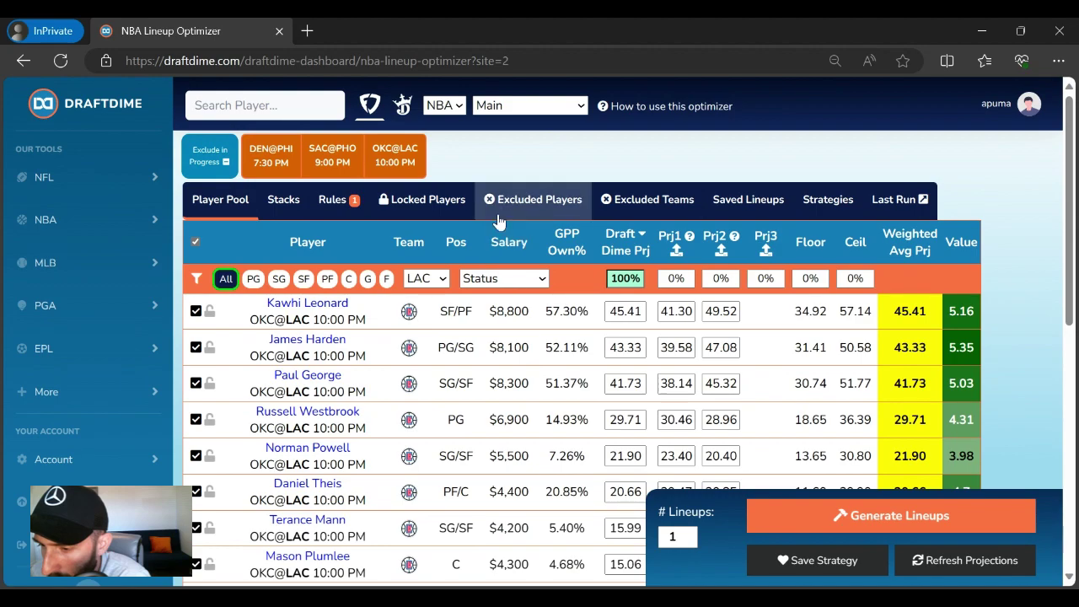
left_click(371, 106)
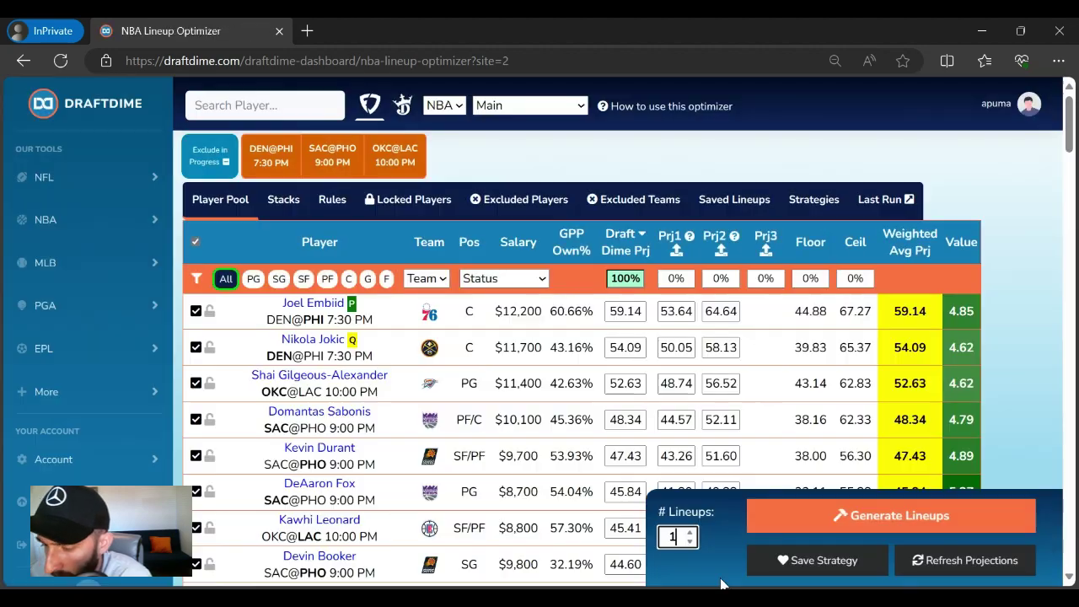
left_click(783, 523)
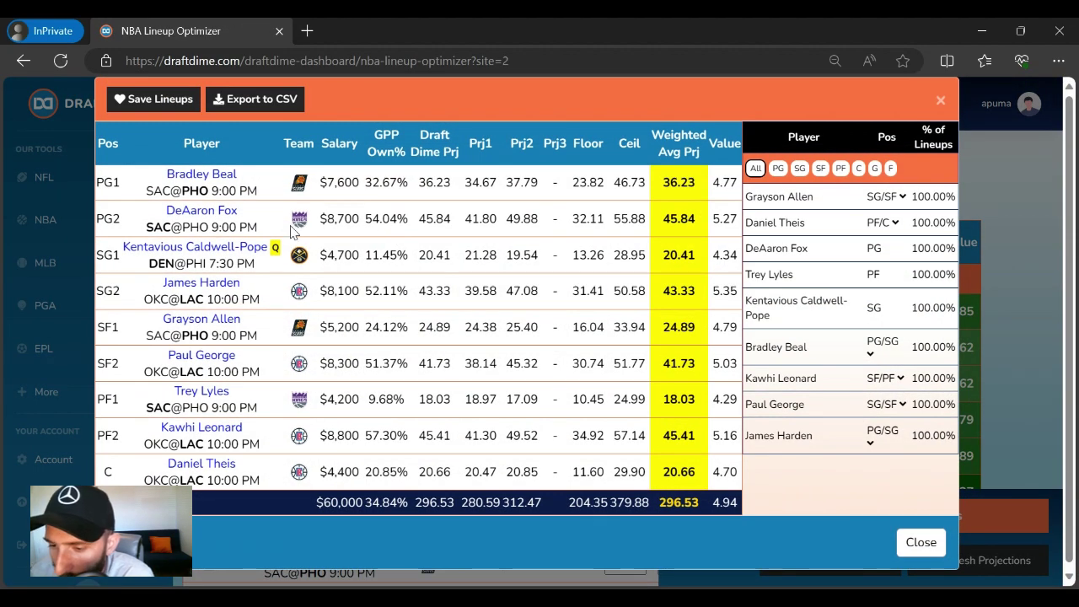